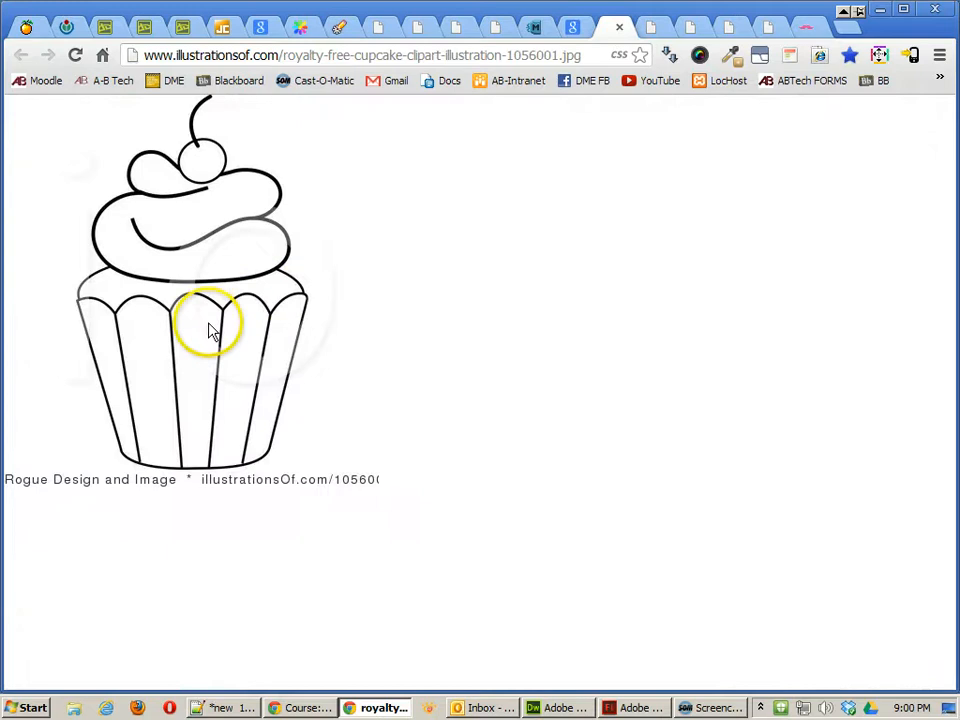
- Copy the cupcake outline image from the foodclipart.com page
{"action": "left_click", "coordinate": [650, 27]}
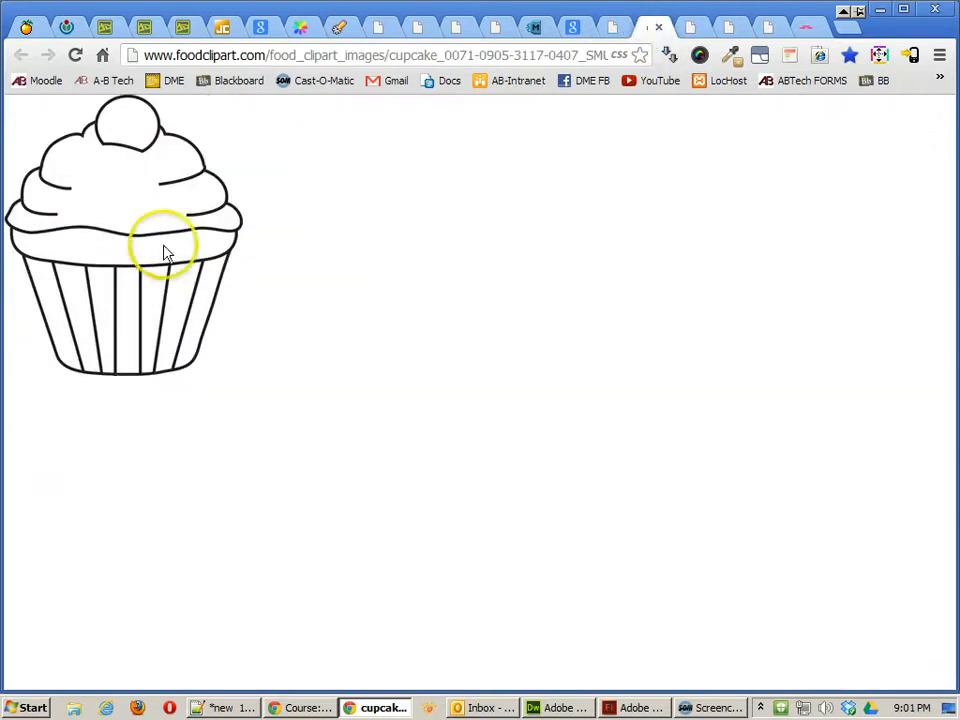
{"action": "right_click", "coordinate": [130, 234]}
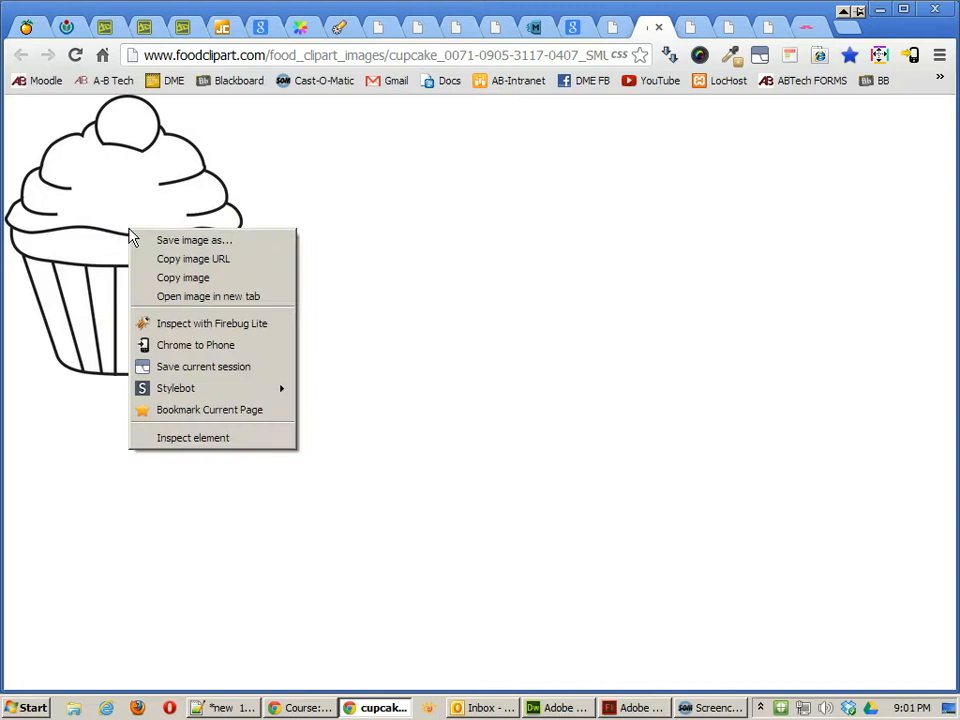
{"action": "left_click", "coordinate": [192, 277]}
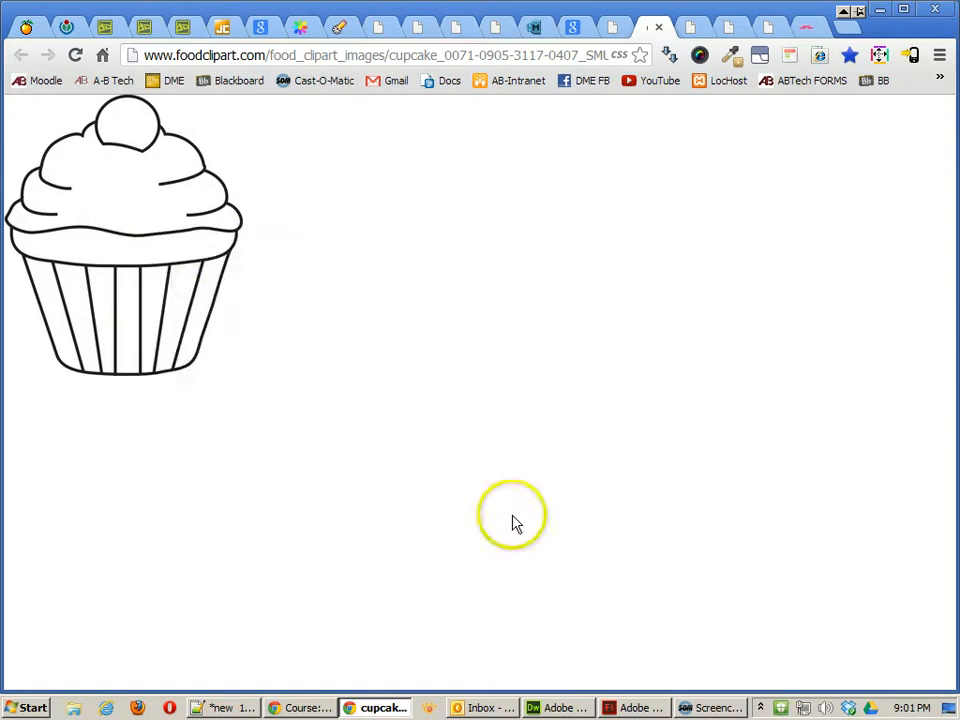
- Switch to Flash, create a new ActionScript 3.0 document and set its stage size to 960 x 540 px
{"action": "left_click", "coordinate": [640, 707]}
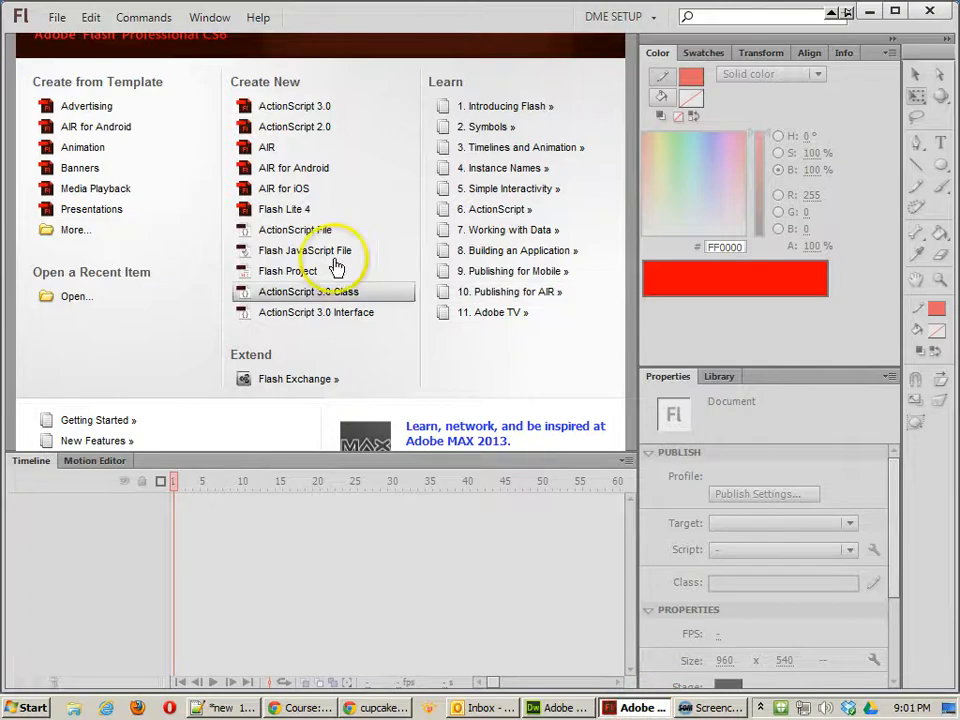
{"action": "left_click", "coordinate": [300, 106]}
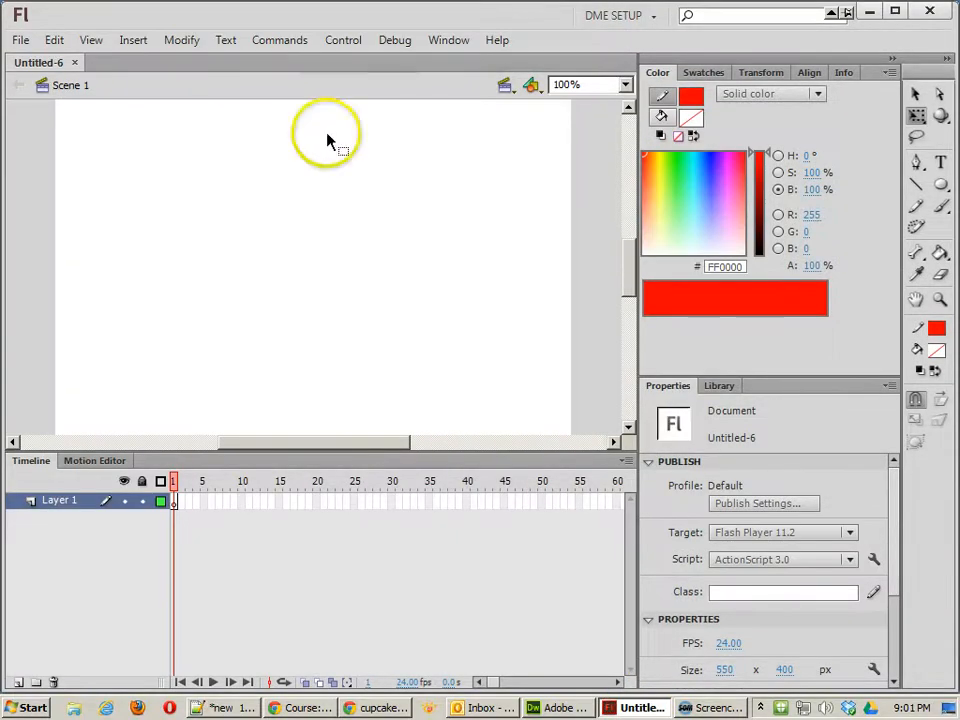
{"action": "left_click", "coordinate": [727, 670]}
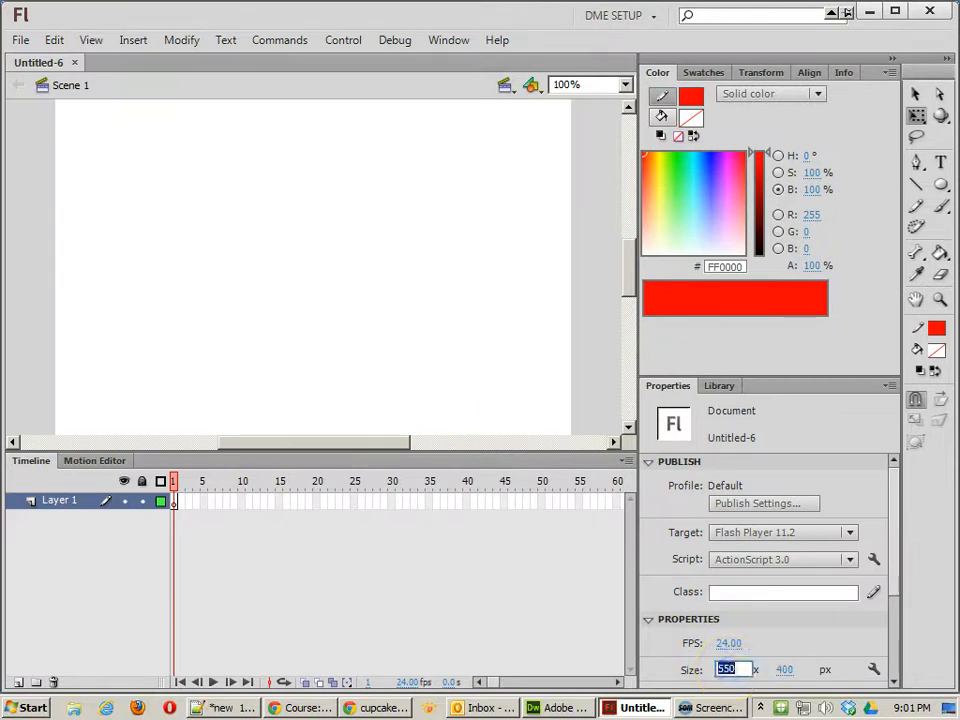
{"action": "key", "text": "Return"}
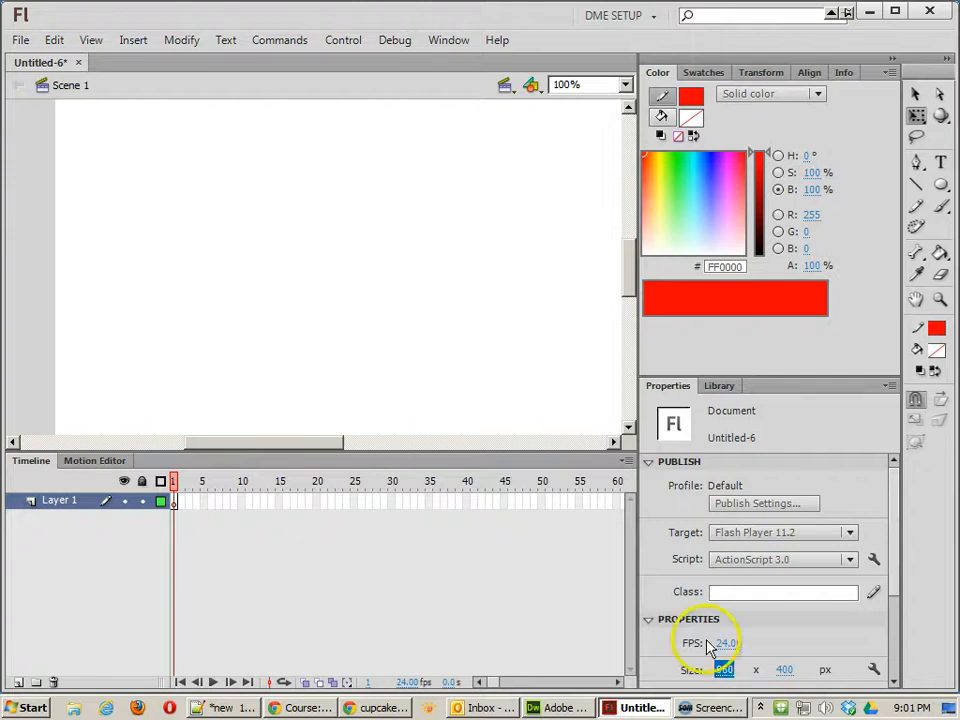
{"action": "left_click", "coordinate": [782, 668]}
{"action": "type", "text": "5"}
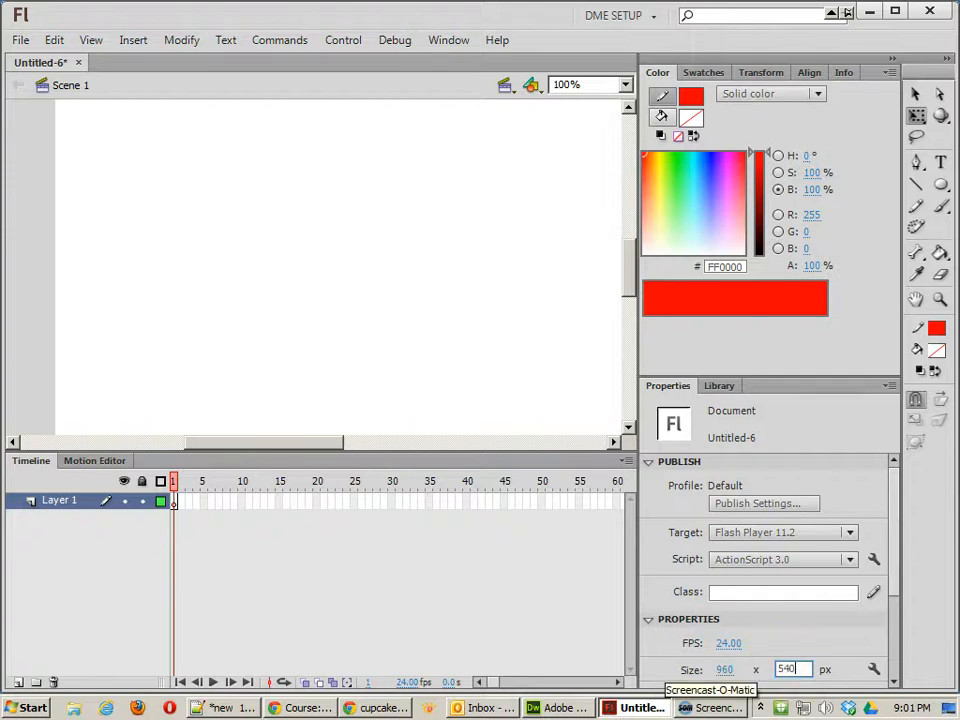
{"action": "left_click", "coordinate": [255, 236]}
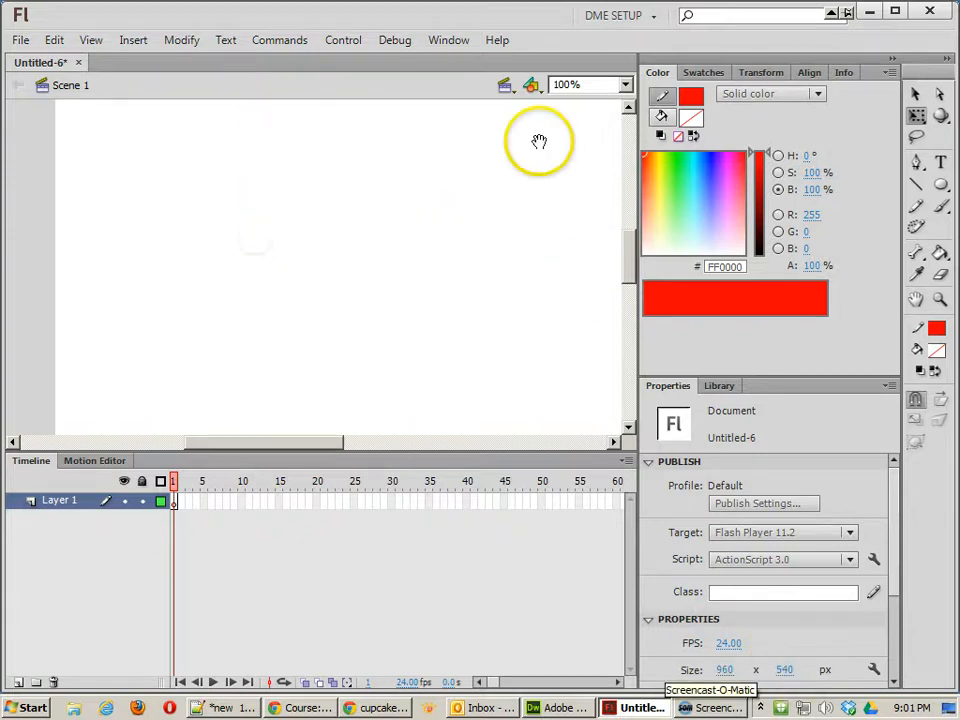
- Paste the copied cupcake bitmap onto the stage
{"action": "left_click", "coordinate": [566, 84]}
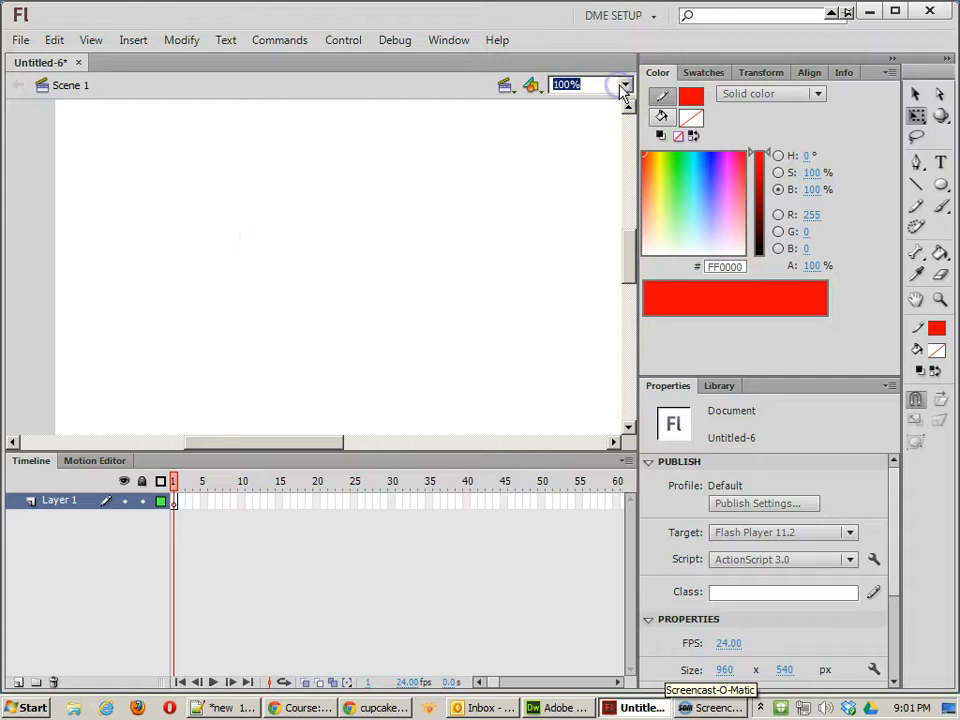
{"action": "left_click", "coordinate": [628, 90]}
{"action": "left_click", "coordinate": [570, 152]}
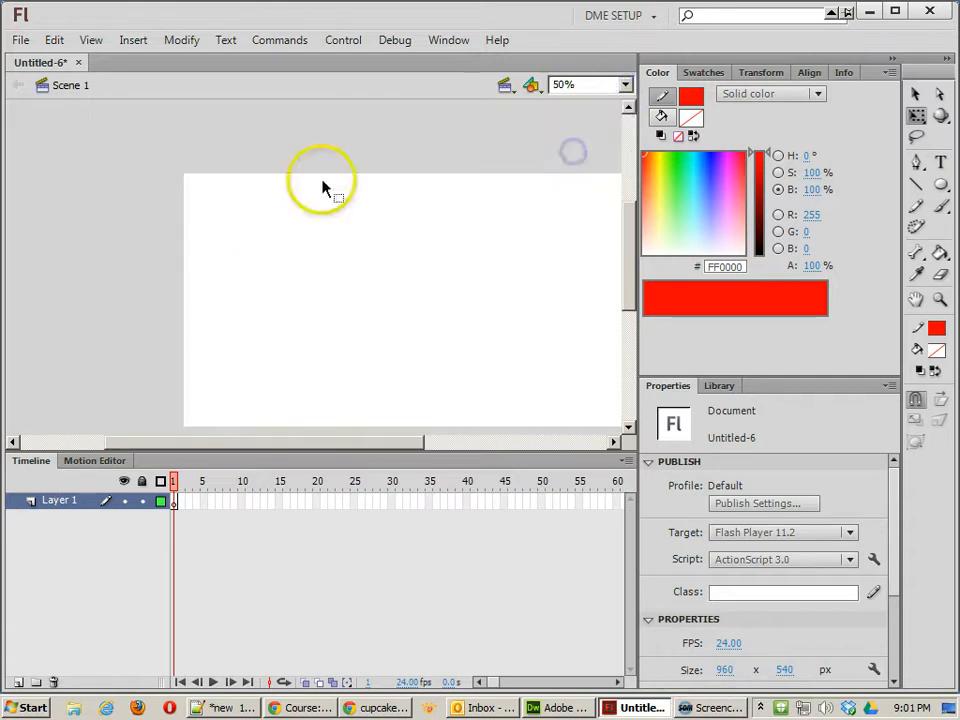
{"action": "left_click_drag", "start_coordinate": [388, 275], "coordinate": [308, 233]}
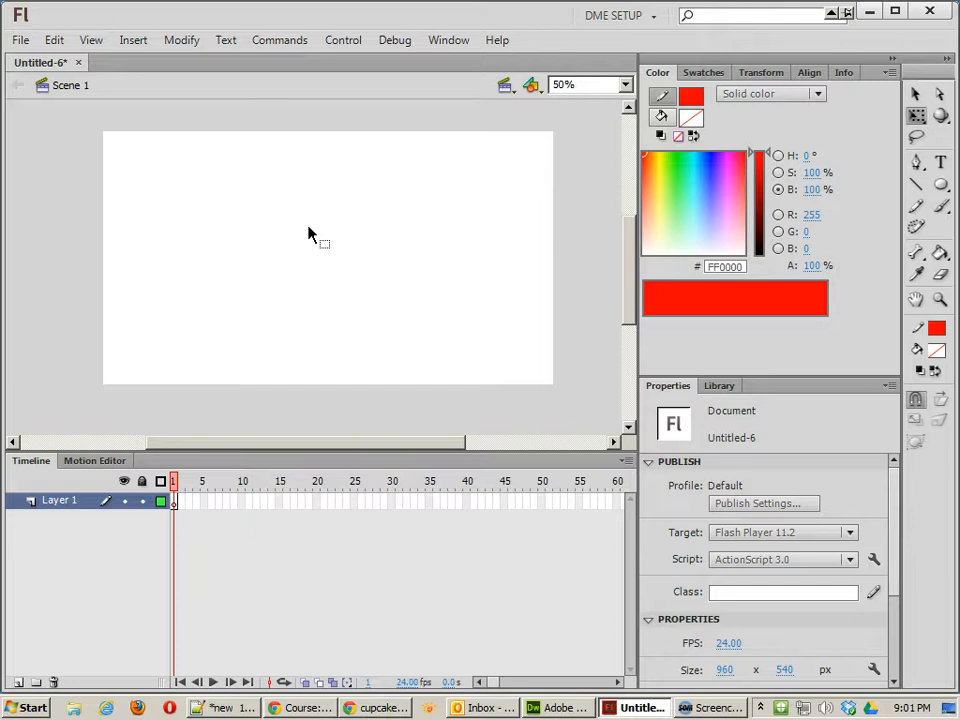
{"action": "left_click", "coordinate": [568, 84]}
{"action": "left_click", "coordinate": [148, 218]}
{"action": "left_click", "coordinate": [158, 220]}
{"action": "key", "text": "ctrl+v"}
{"action": "left_click", "coordinate": [345, 285]}
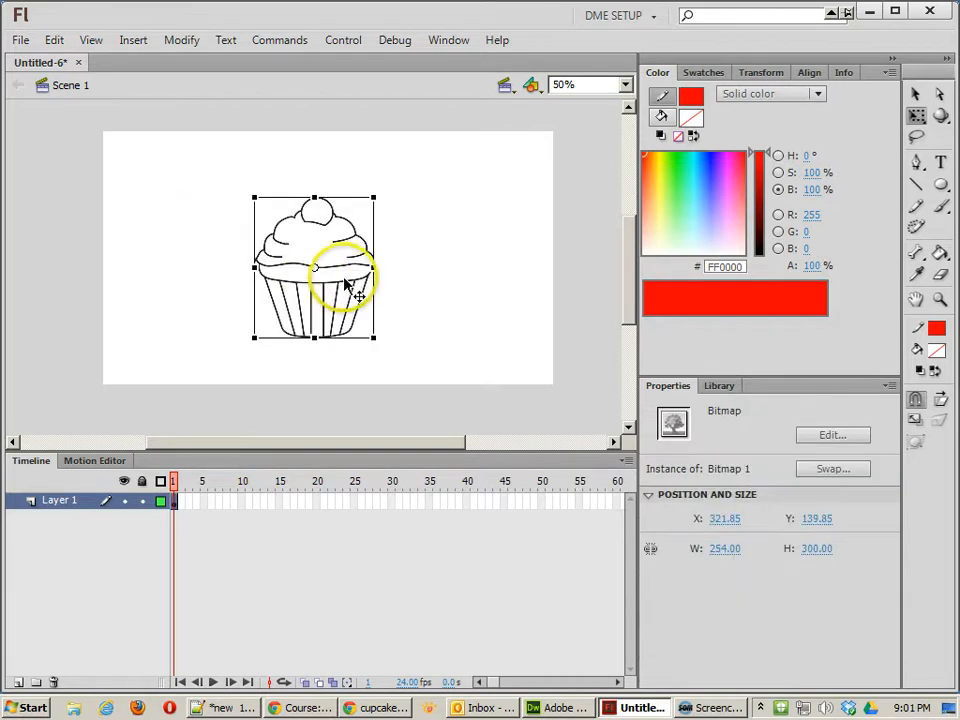
- Move the cupcake bitmap to the stage's upper-left area and scale it proportionally to about 137 x 162 px
{"action": "left_click_drag", "start_coordinate": [347, 276], "coordinate": [218, 219]}
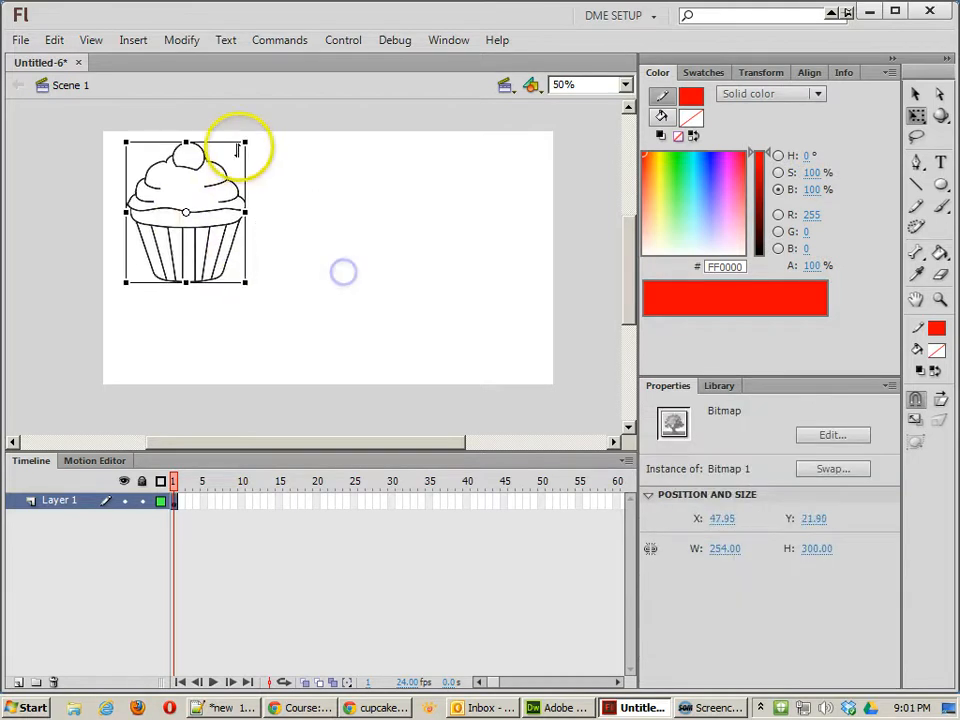
{"action": "left_click_drag", "start_coordinate": [240, 146], "coordinate": [200, 204]}
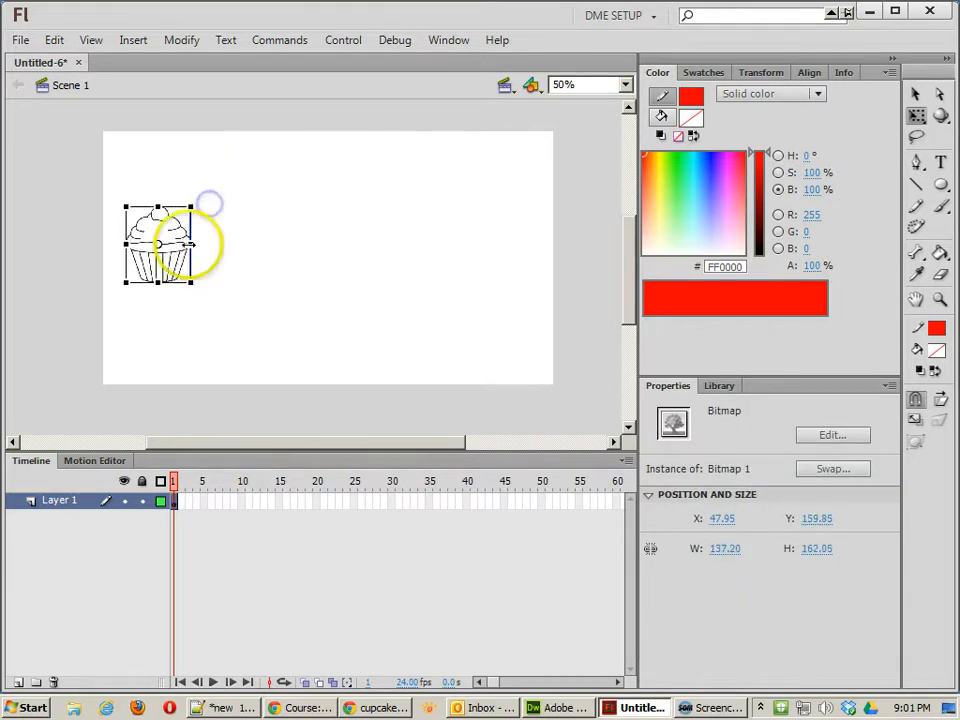
{"action": "left_click_drag", "start_coordinate": [185, 266], "coordinate": [196, 221]}
- Enlarge the cupcake bitmap proportionally about its centre to about 197 x 232 px and place it near X 40, Y 19
{"action": "left_click", "coordinate": [584, 85]}
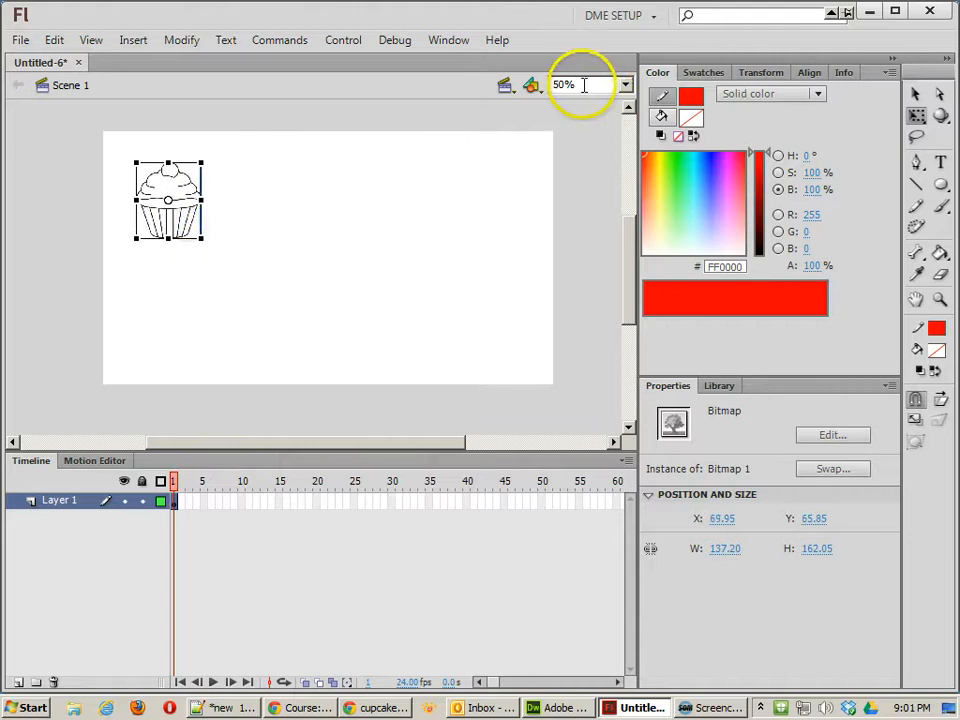
{"action": "left_click", "coordinate": [625, 85]}
{"action": "left_click", "coordinate": [591, 160]}
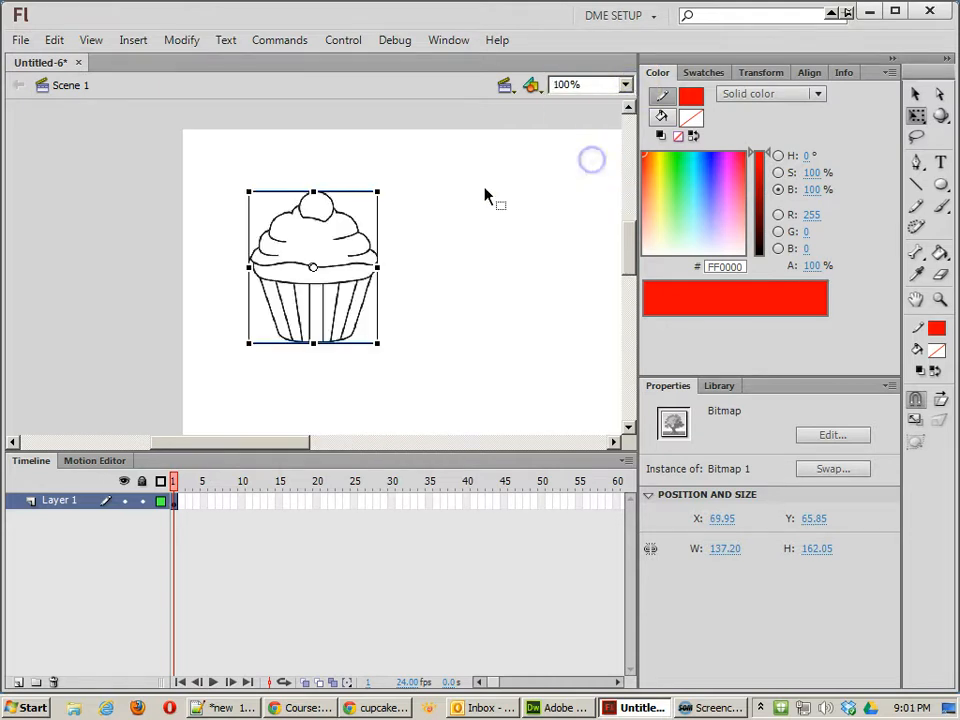
{"action": "left_click", "coordinate": [447, 300]}
{"action": "left_click", "coordinate": [345, 302]}
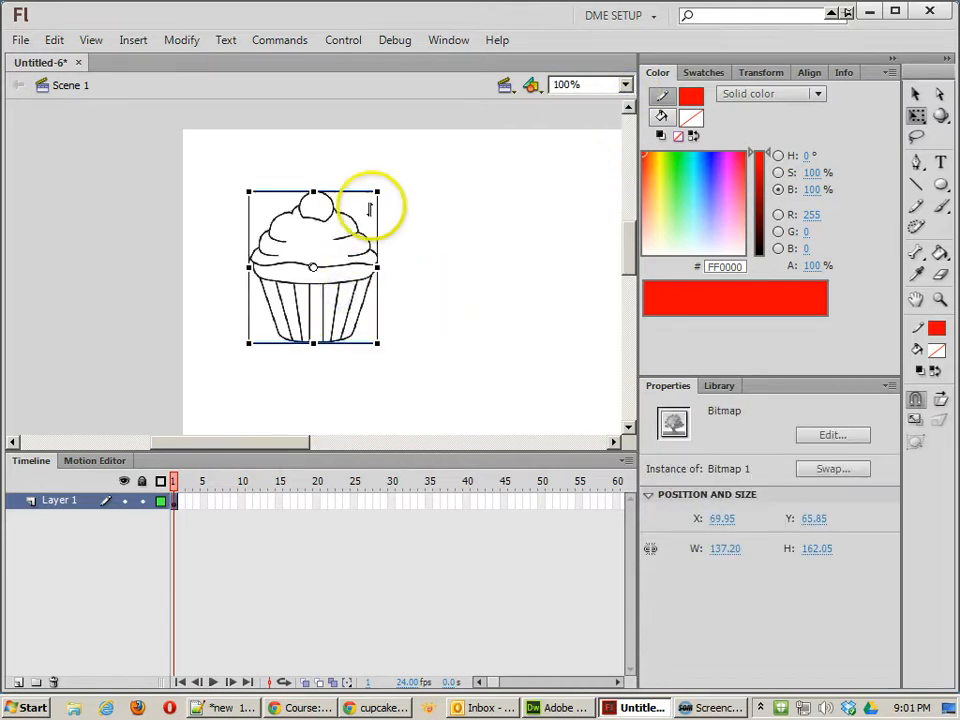
{"action": "left_click_drag", "start_coordinate": [377, 191], "coordinate": [406, 158]}
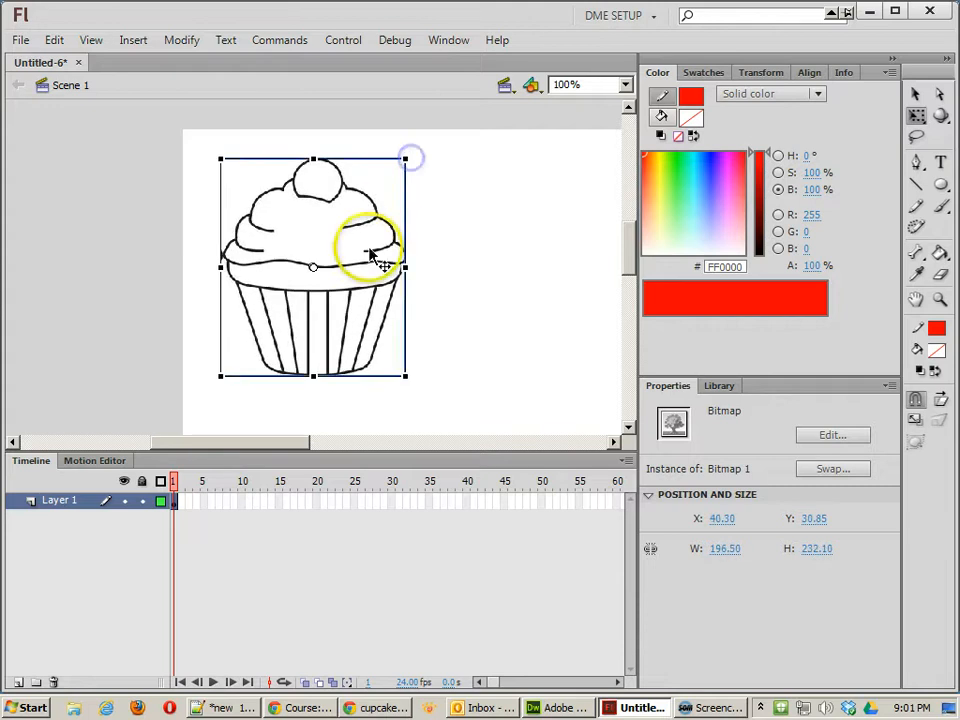
{"action": "left_click_drag", "start_coordinate": [363, 265], "coordinate": [380, 252]}
{"action": "key", "text": "space"}
{"action": "left_click_drag", "start_coordinate": [546, 337], "coordinate": [305, 265]}
{"action": "key", "text": "ctrl+minus"}
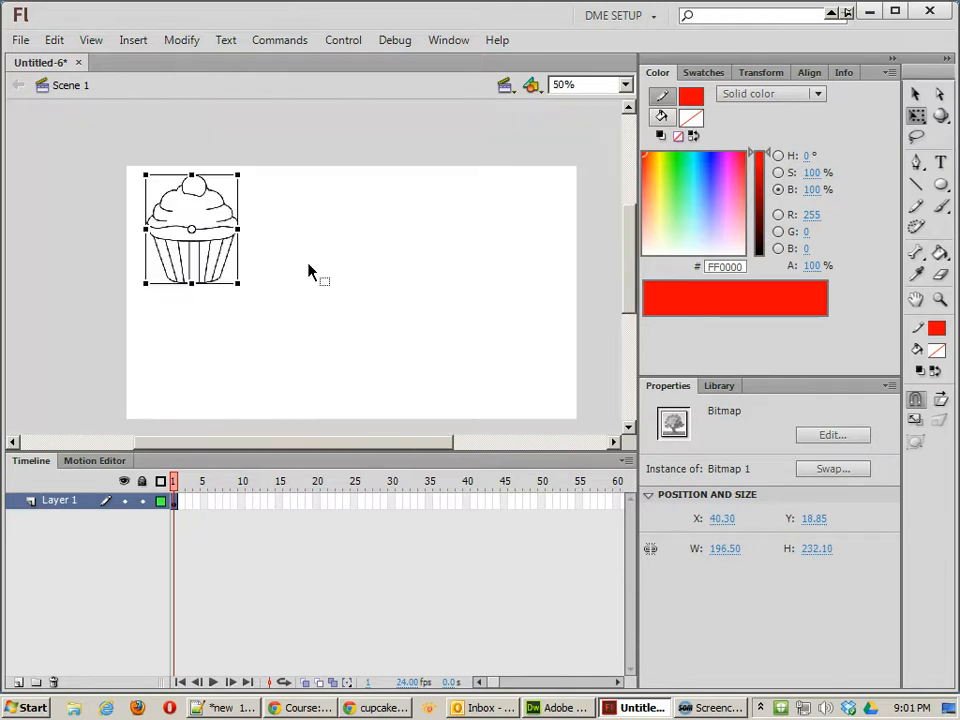
{"action": "key", "text": "ctrl+equal"}
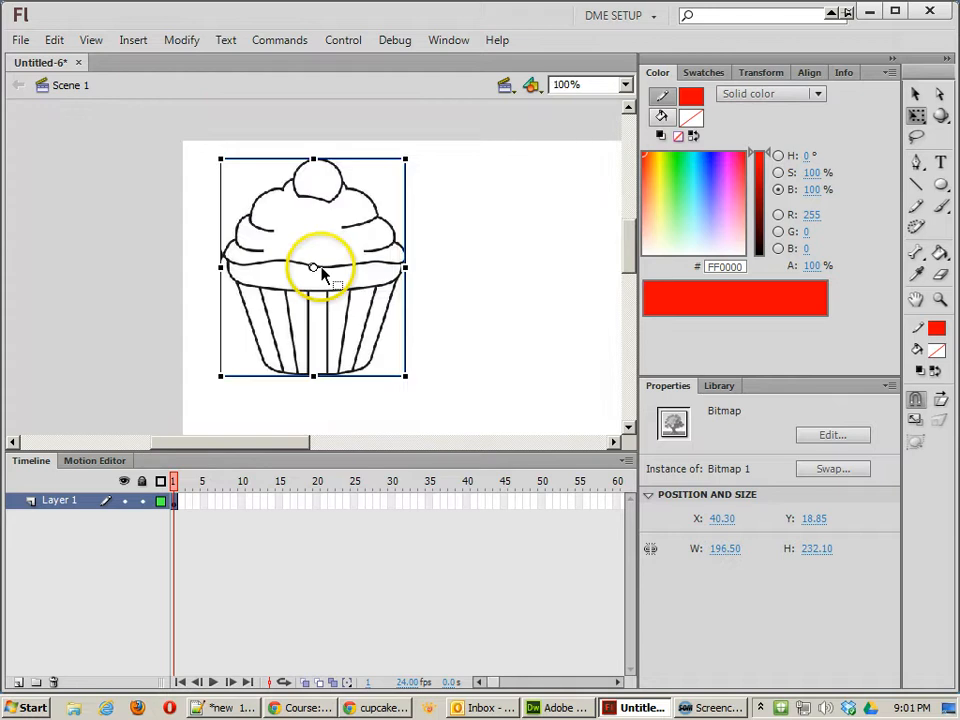
- Lock the layer that holds the cupcake bitmap
{"action": "left_click", "coordinate": [501, 251]}
{"action": "left_click", "coordinate": [357, 258]}
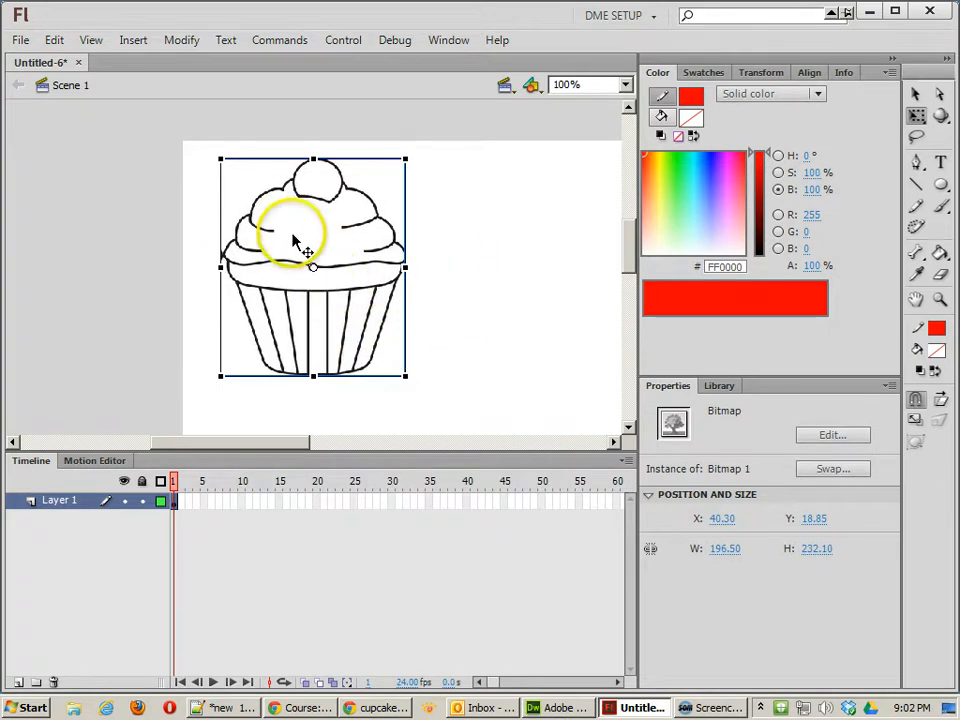
{"action": "right_click", "coordinate": [347, 246]}
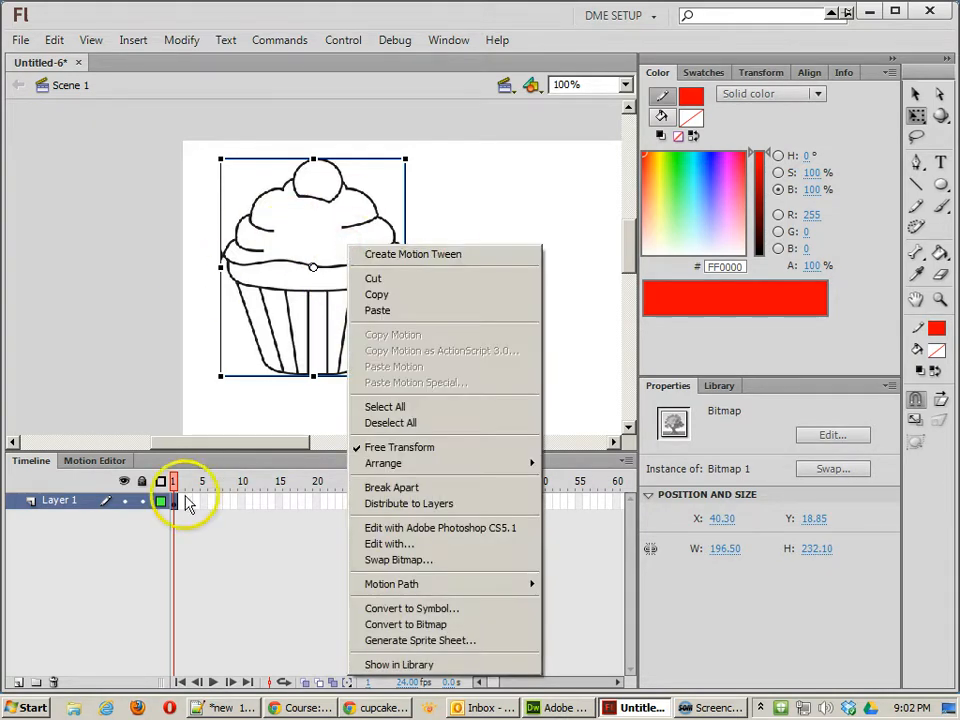
{"action": "left_click", "coordinate": [279, 276]}
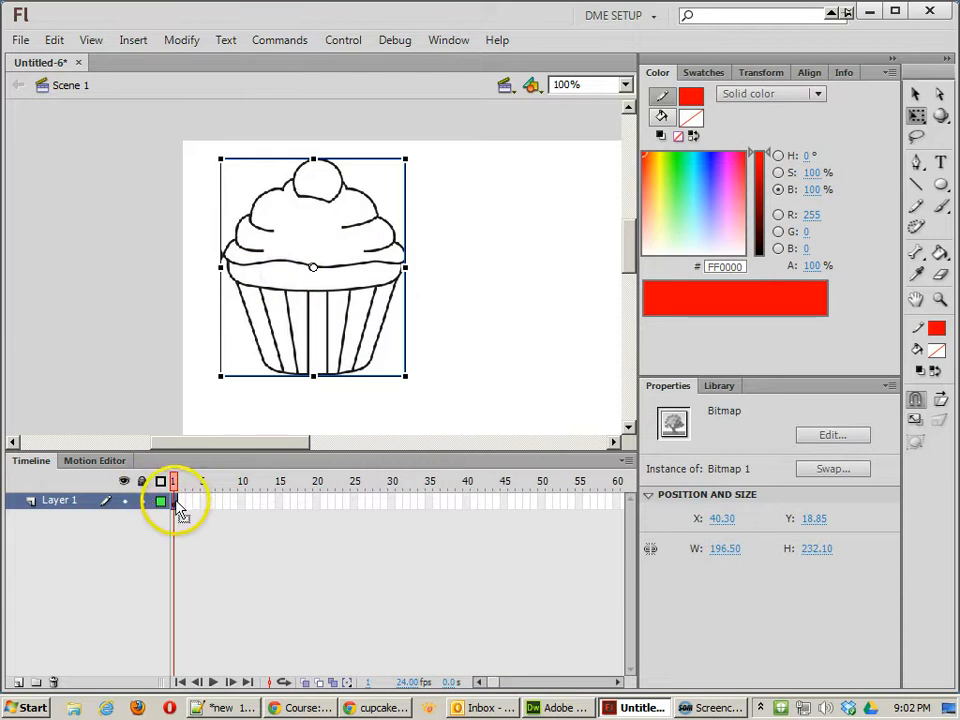
{"action": "left_click", "coordinate": [141, 501]}
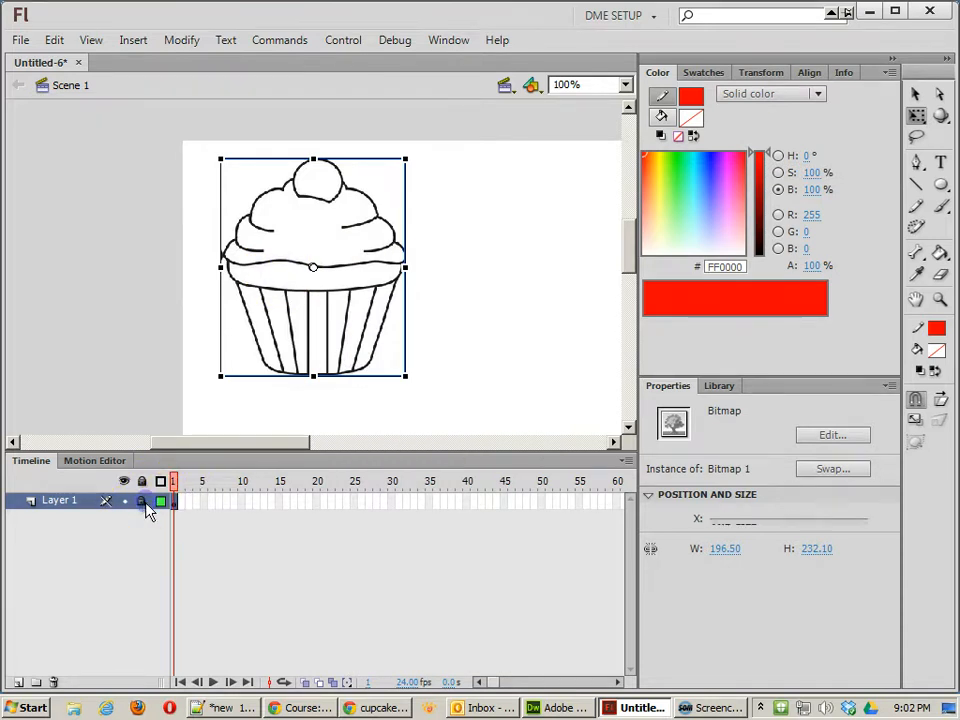
{"action": "left_click", "coordinate": [328, 322]}
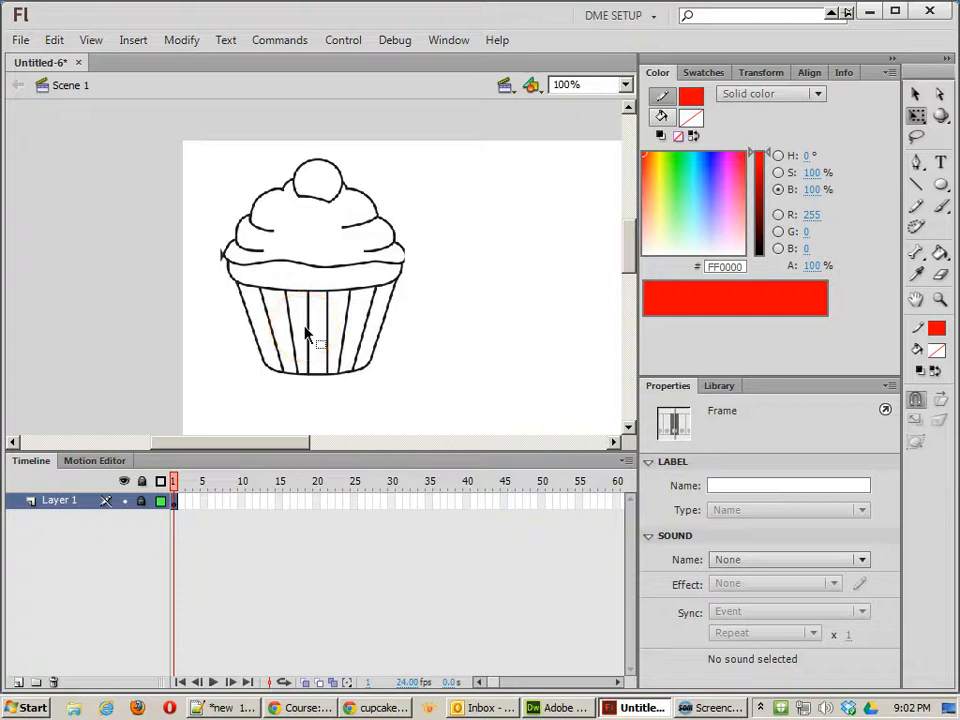
- Add a new layer above the cupcake layer and name it "drawing"
{"action": "left_click", "coordinate": [18, 682]}
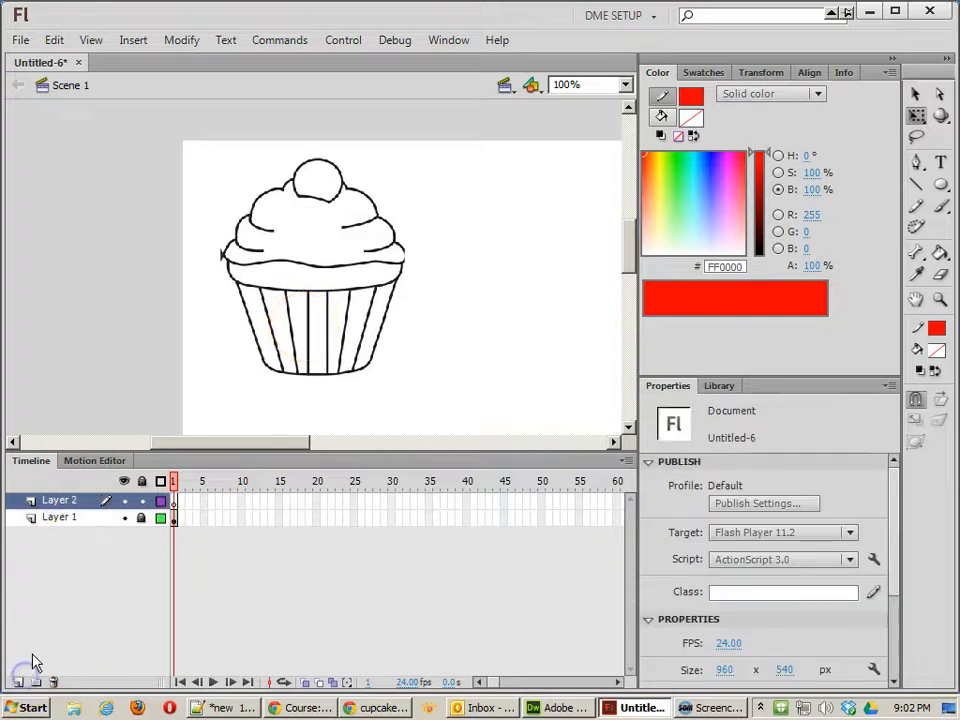
{"action": "double_click", "coordinate": [78, 503]}
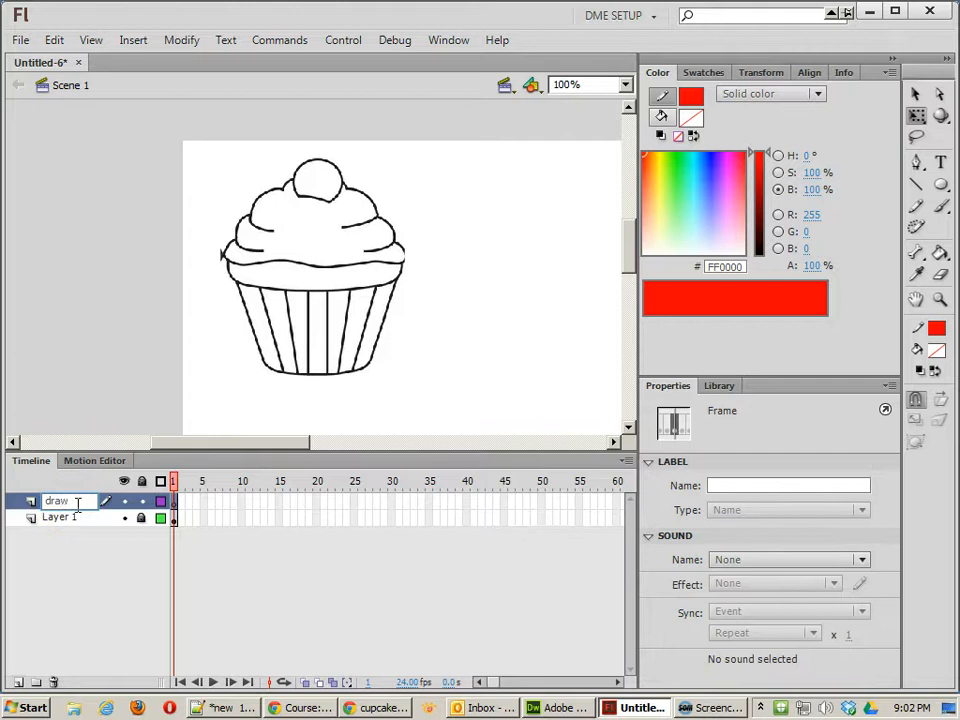
{"action": "type", "text": "drawing"}
{"action": "key", "text": "Return"}
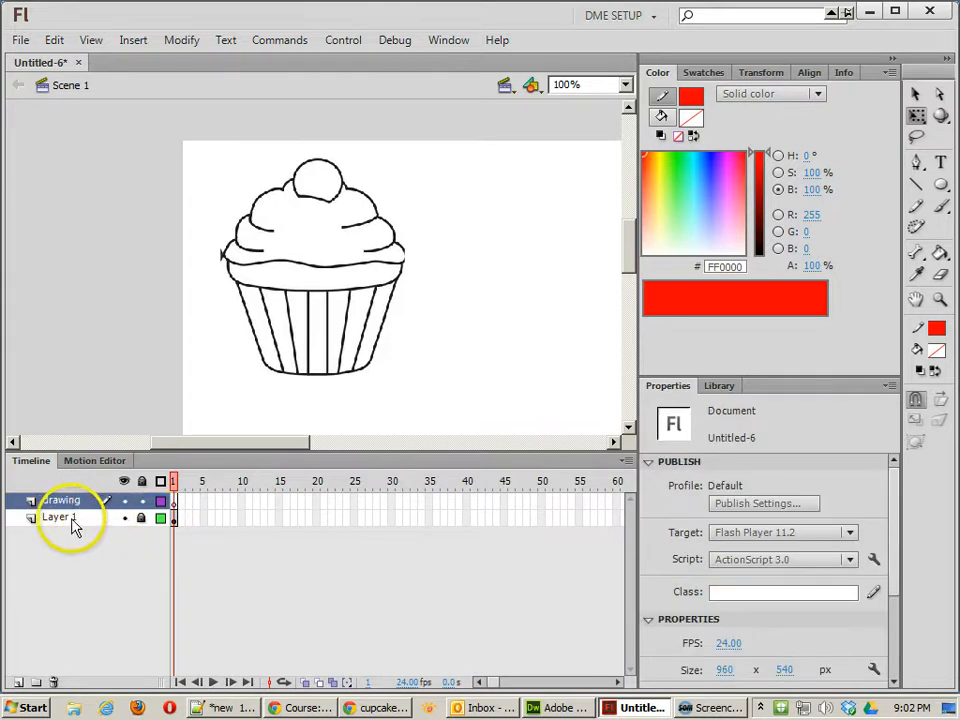
- Rename the locked cupcake layer, Layer 1, as "guide"
{"action": "double_click", "coordinate": [68, 520]}
{"action": "type", "text": "gui"}
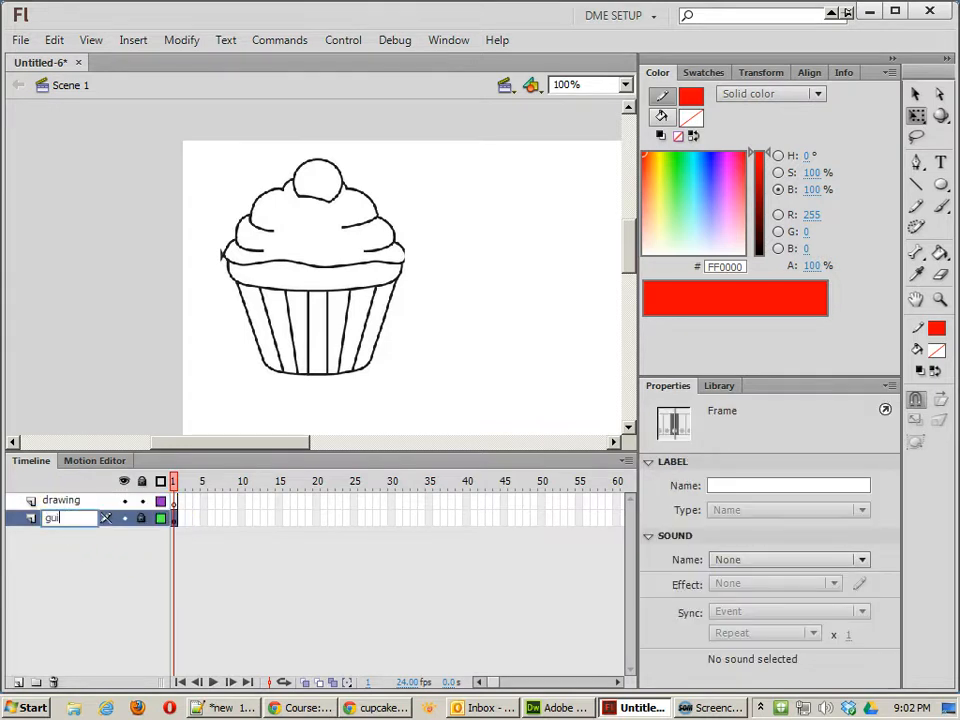
{"action": "type", "text": "de"}
{"action": "key", "text": "Return"}
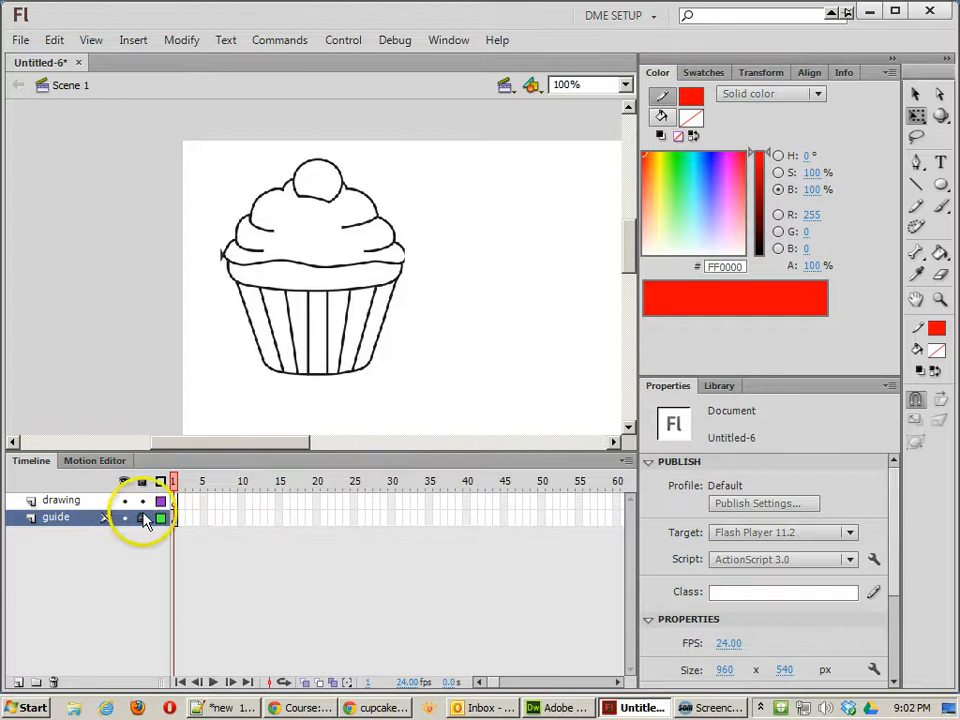
{"action": "left_click", "coordinate": [142, 518]}
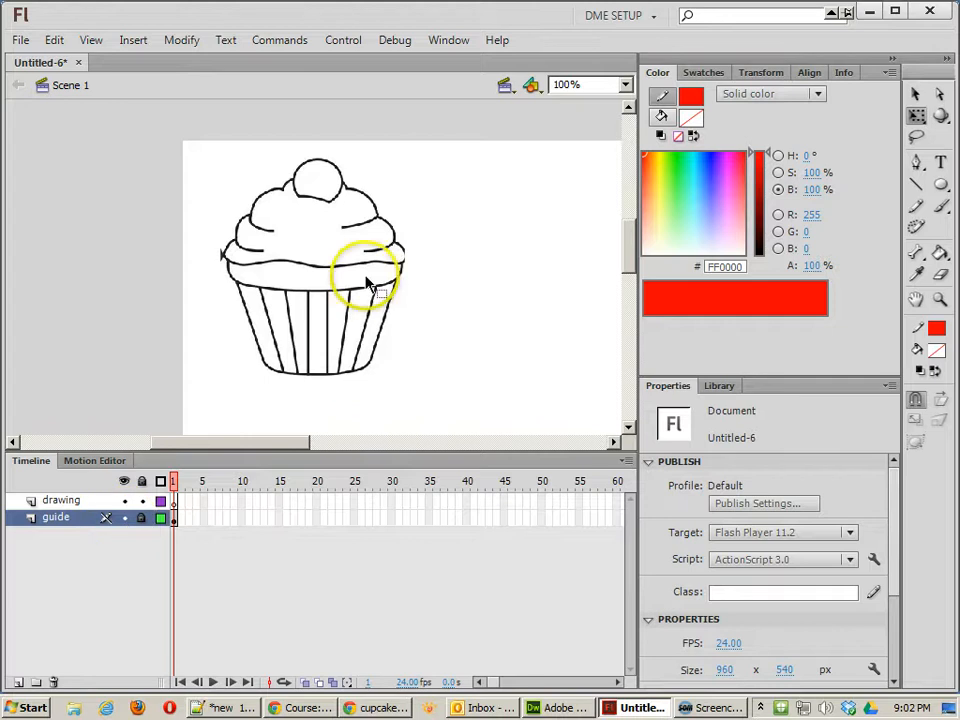
- On the drawing layer, set the Oval tool to no fill with a red stroke and a stroke size of 0.10
{"action": "left_click", "coordinate": [66, 502]}
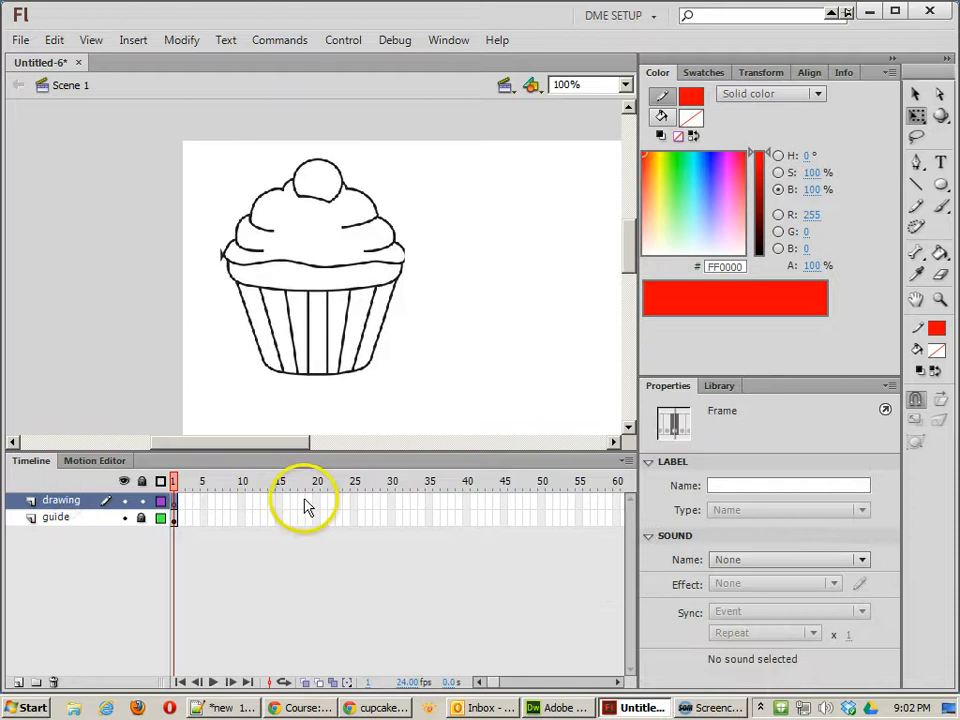
{"action": "left_click", "coordinate": [941, 187]}
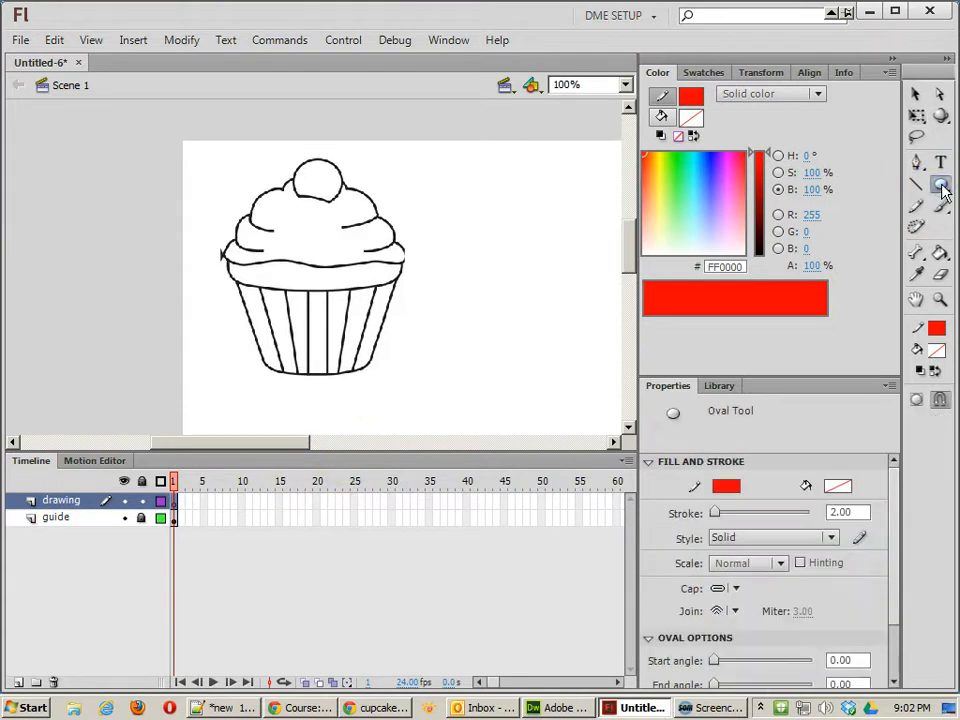
{"action": "left_click", "coordinate": [691, 117]}
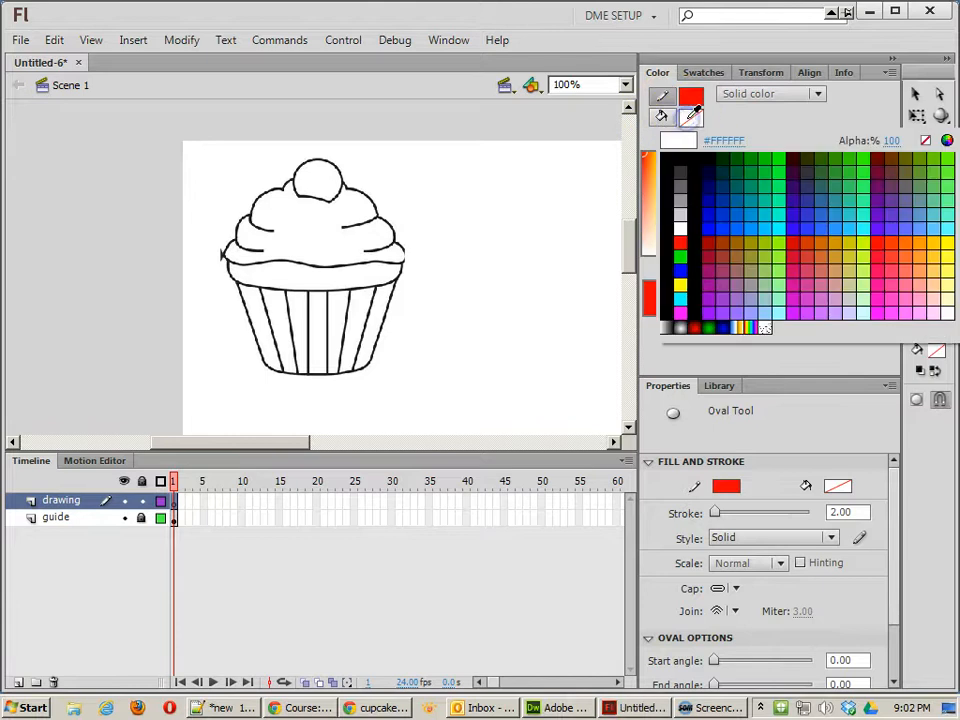
{"action": "left_click", "coordinate": [925, 140]}
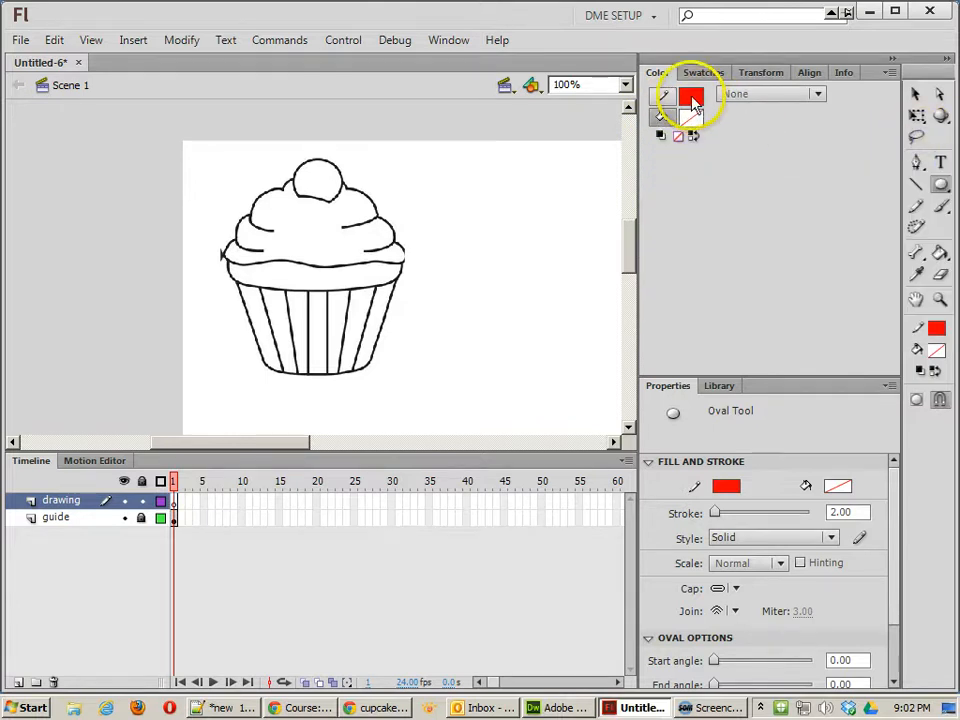
{"action": "left_click", "coordinate": [691, 96]}
{"action": "left_click", "coordinate": [680, 218]}
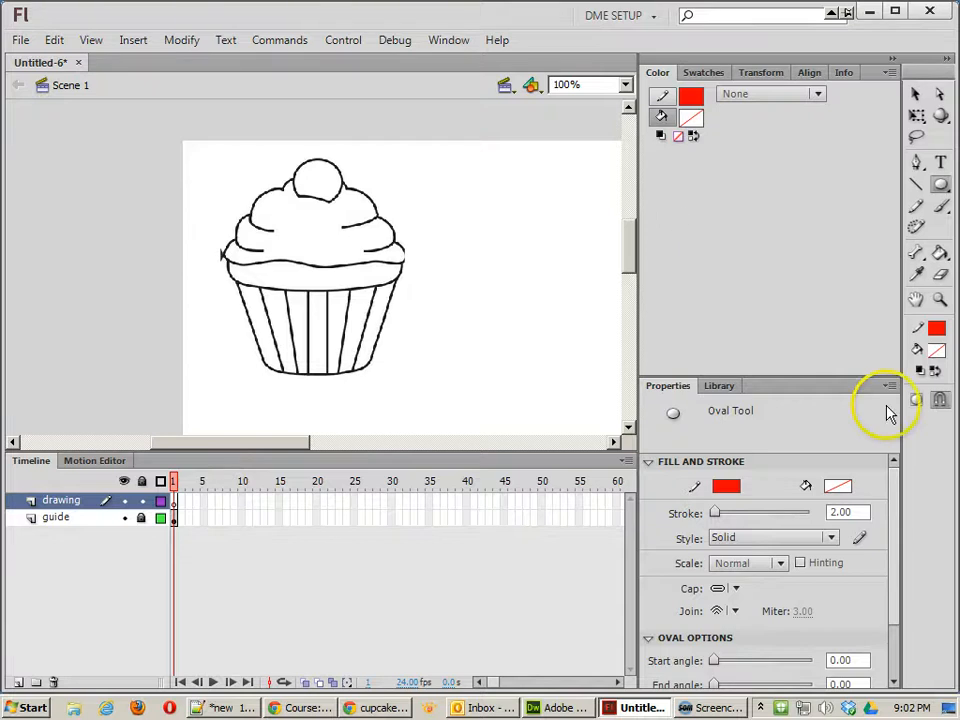
{"action": "left_click_drag", "start_coordinate": [861, 514], "coordinate": [810, 515]}
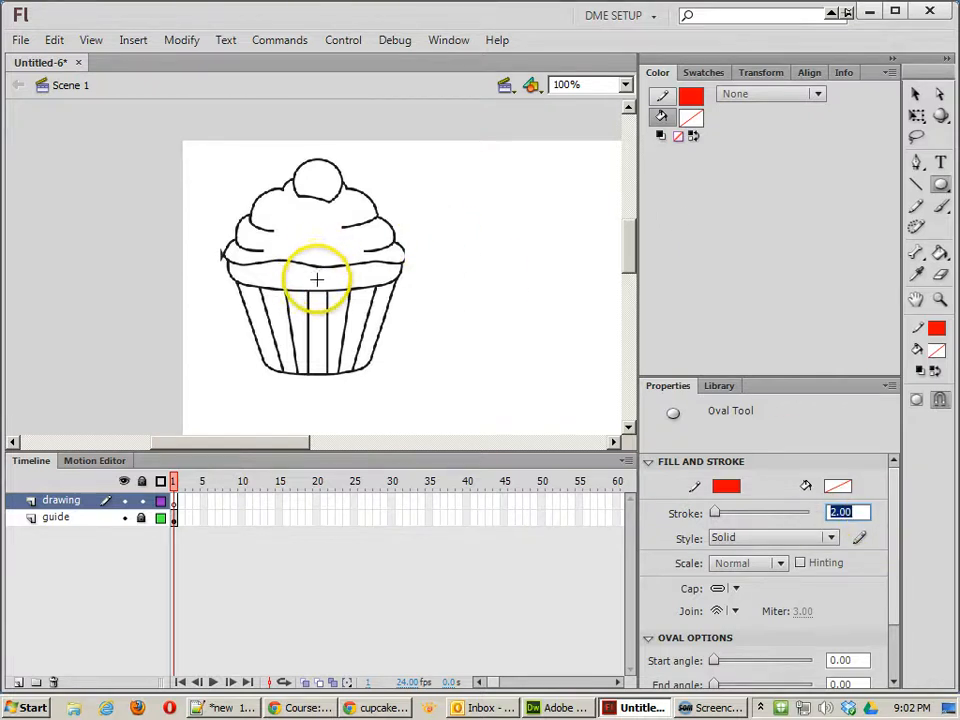
- Draw a flat oval about 192 x 53 px whose lower edge follows the bottom of the cupcake's frosting band
{"action": "key", "text": "ctrl+equal"}
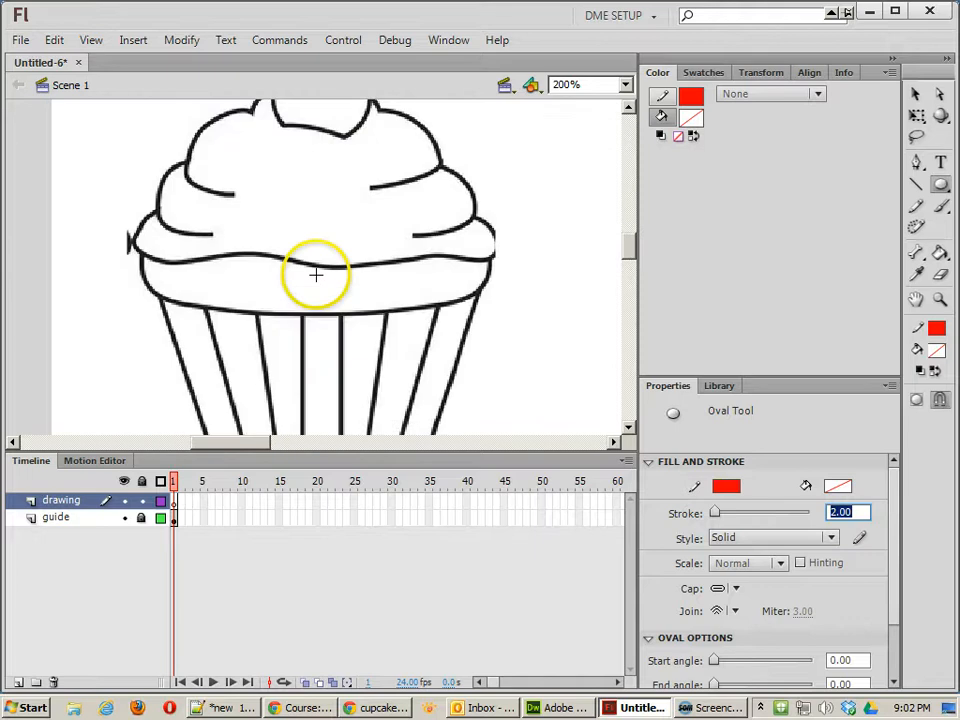
{"action": "left_click_drag", "start_coordinate": [350, 289], "coordinate": [352, 150]}
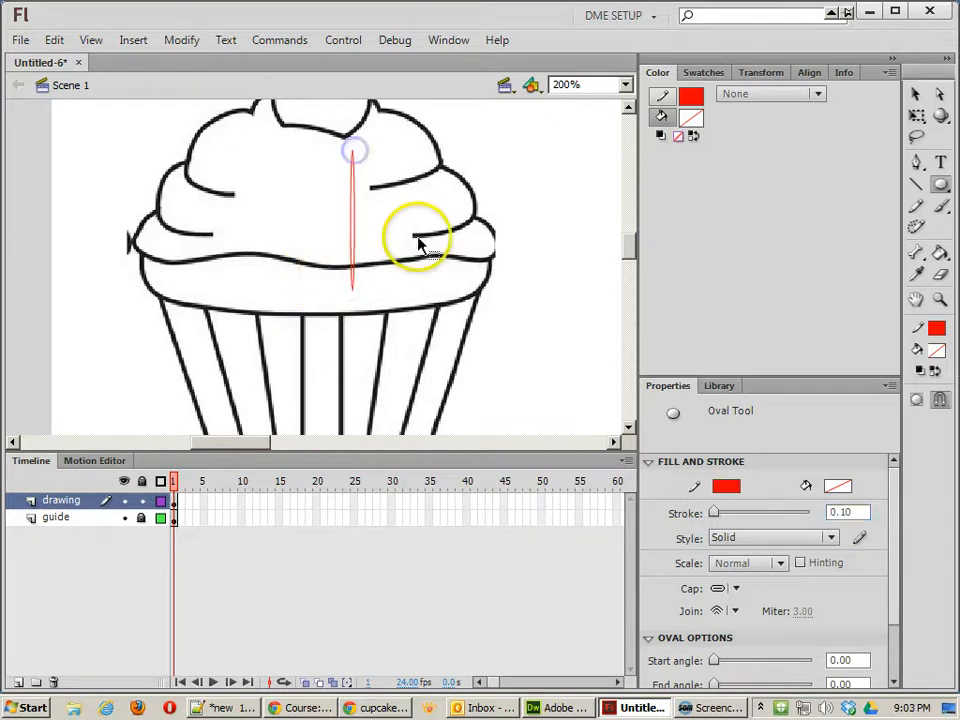
{"action": "key", "text": "ctrl+z"}
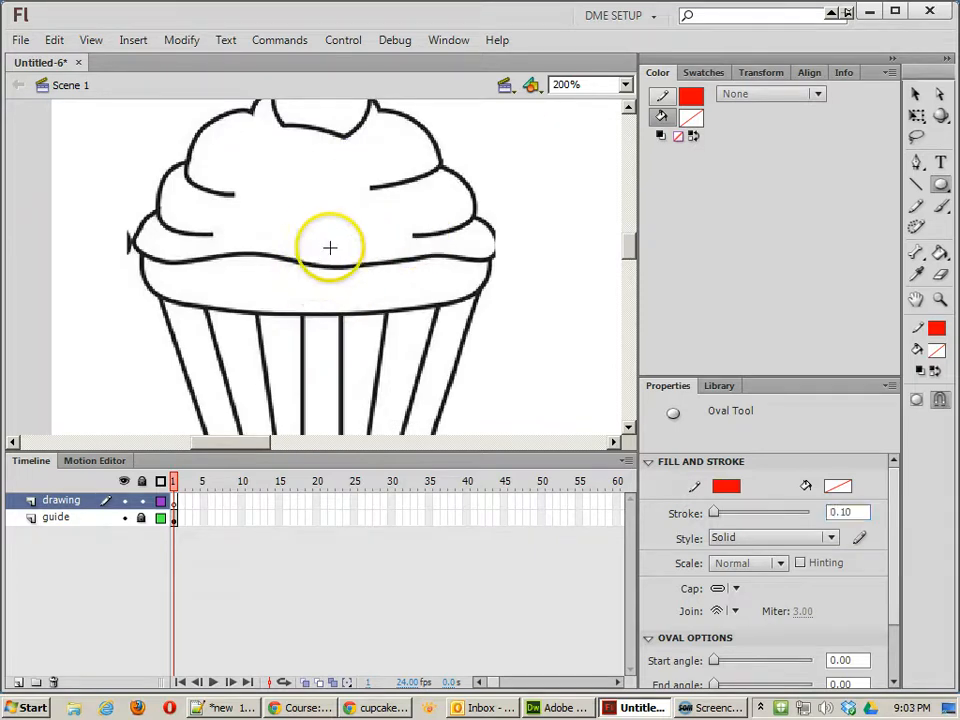
{"action": "key", "text": "space"}
{"action": "left_click_drag", "start_coordinate": [369, 274], "coordinate": [380, 243]}
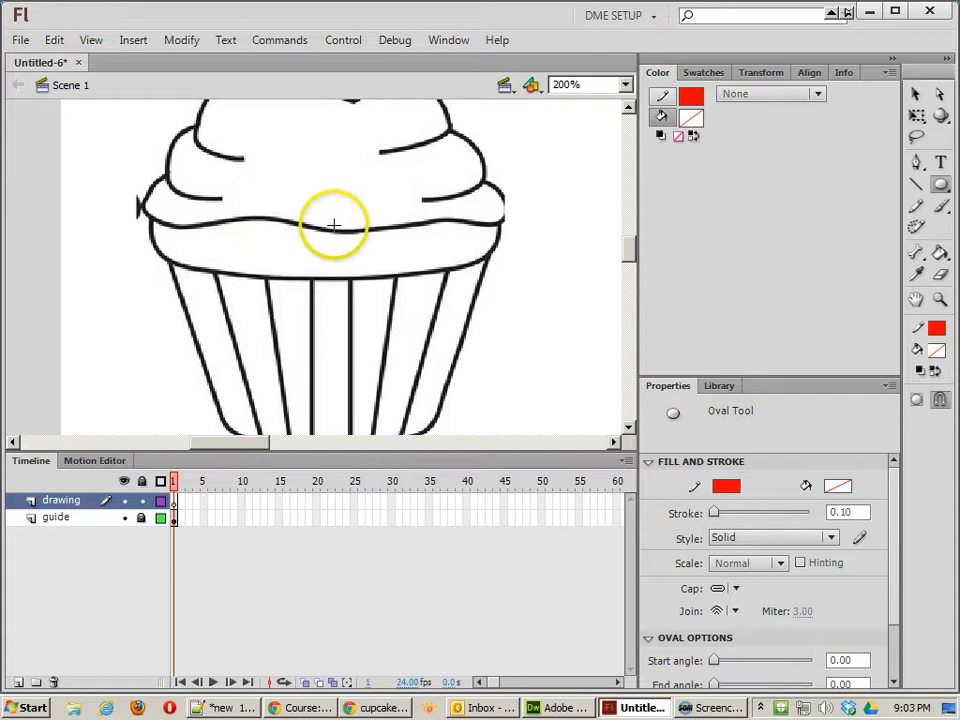
{"action": "left_click_drag", "start_coordinate": [327, 224], "coordinate": [500, 182]}
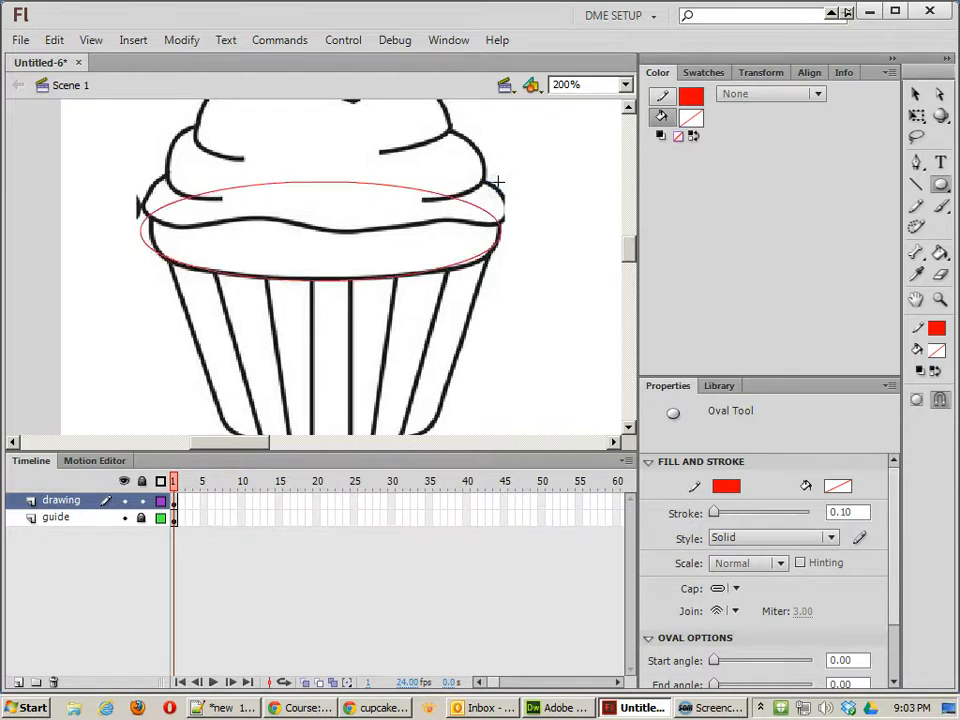
- Move the oval horizontally to about X 46 so it is centred over the frosting band
{"action": "key", "text": "space"}
{"action": "left_click_drag", "start_coordinate": [478, 370], "coordinate": [514, 330]}
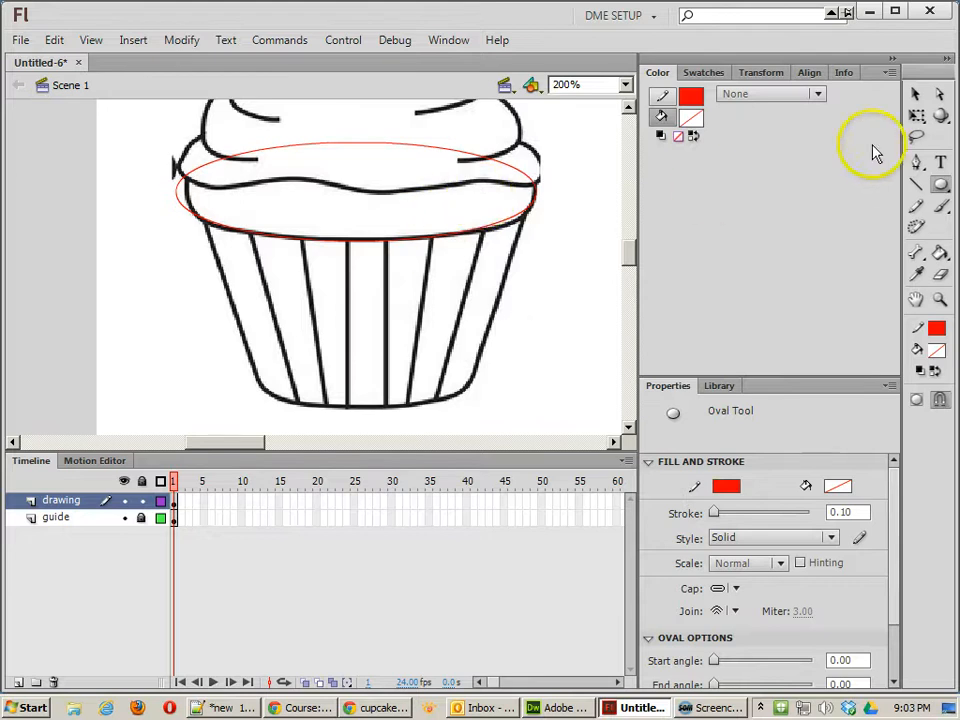
{"action": "left_click", "coordinate": [915, 93]}
{"action": "left_click", "coordinate": [454, 234]}
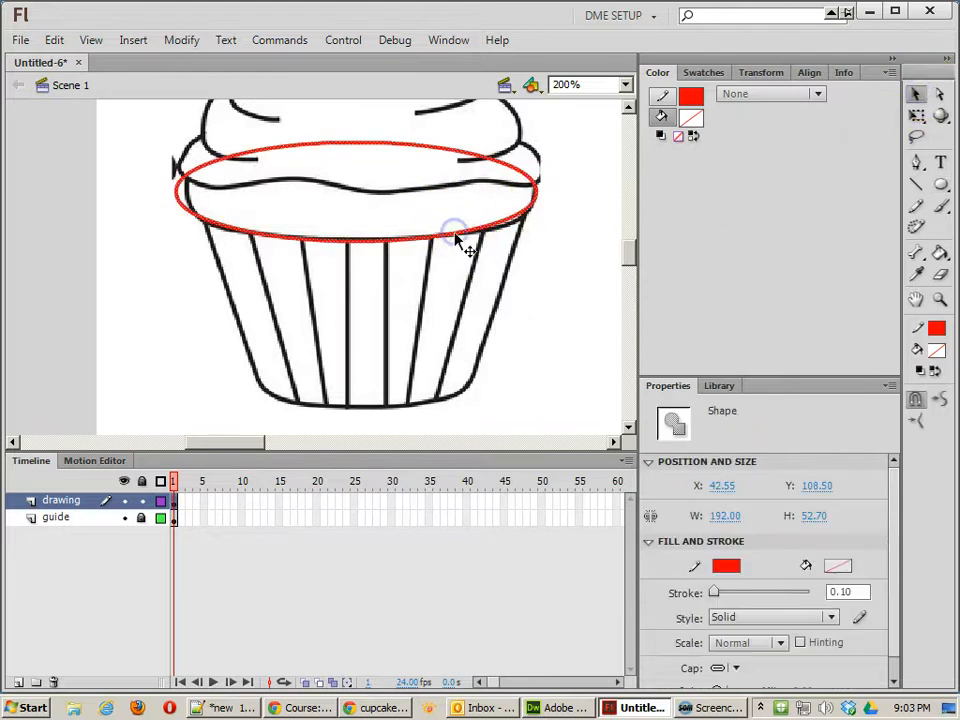
{"action": "left_click_drag", "start_coordinate": [445, 240], "coordinate": [452, 240]}
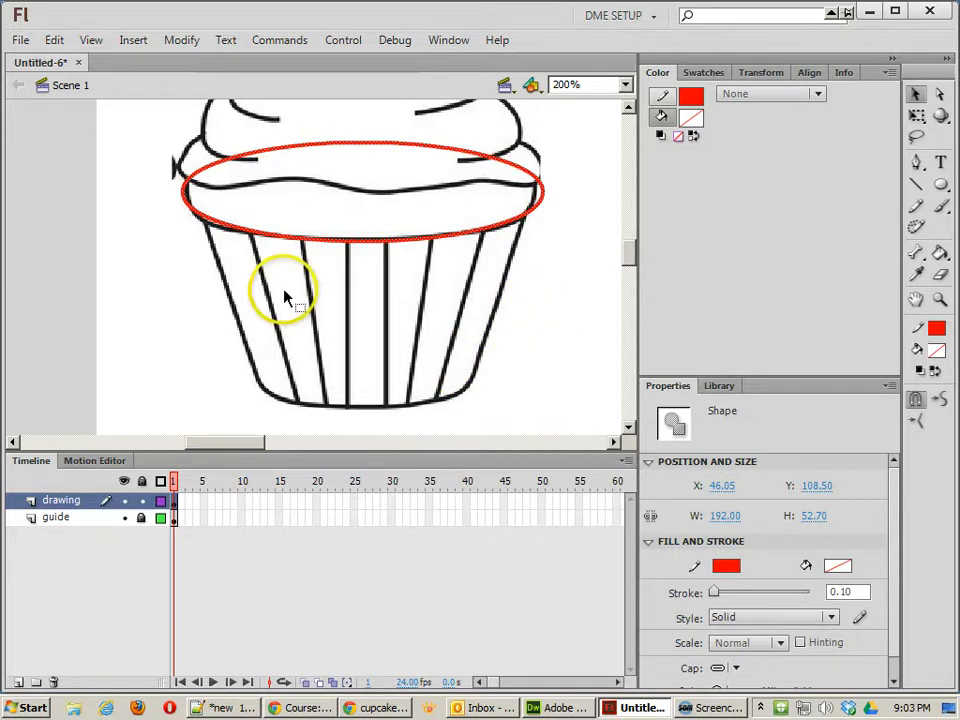
- Copy the oval down to the wrapper's base, narrow it about its centre to about 150 px and nudge it to Y 196.55
{"action": "left_click", "coordinate": [310, 243]}
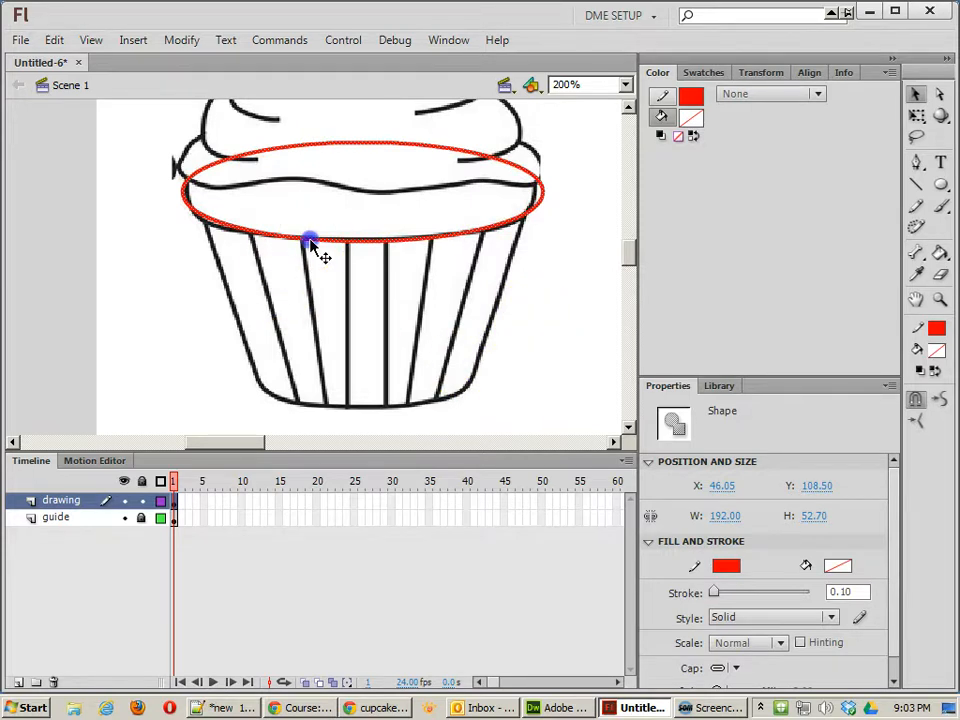
{"action": "left_click_drag", "start_coordinate": [310, 243], "coordinate": [318, 406]}
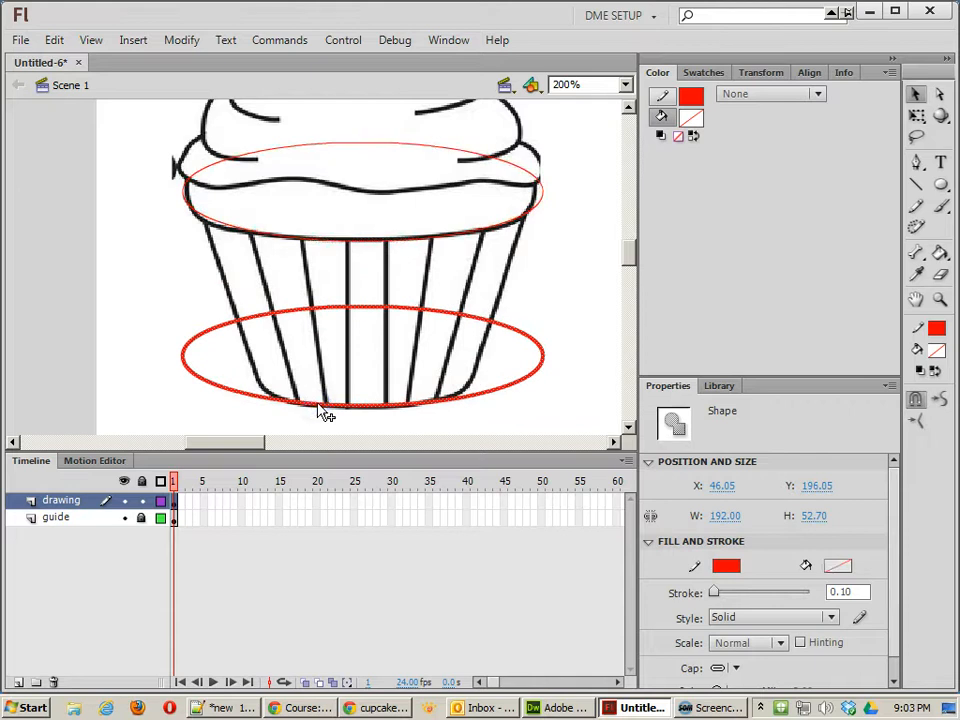
{"action": "left_click", "coordinate": [148, 318]}
{"action": "left_click", "coordinate": [266, 398]}
{"action": "key", "text": "q"}
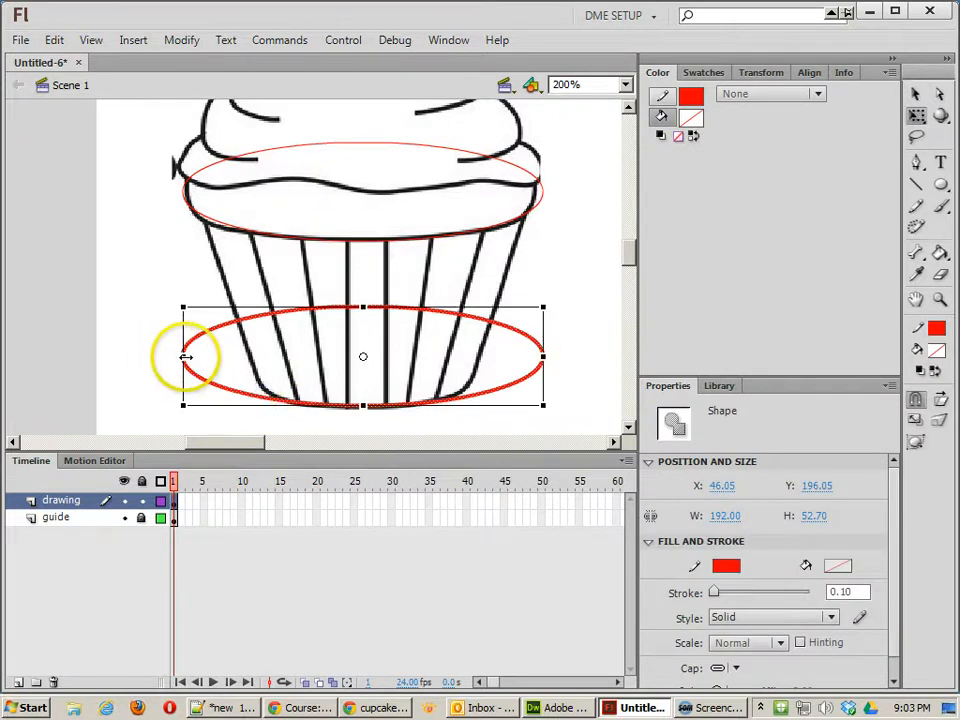
{"action": "left_click_drag", "start_coordinate": [184, 357], "coordinate": [225, 354]}
{"action": "left_click", "coordinate": [275, 398]}
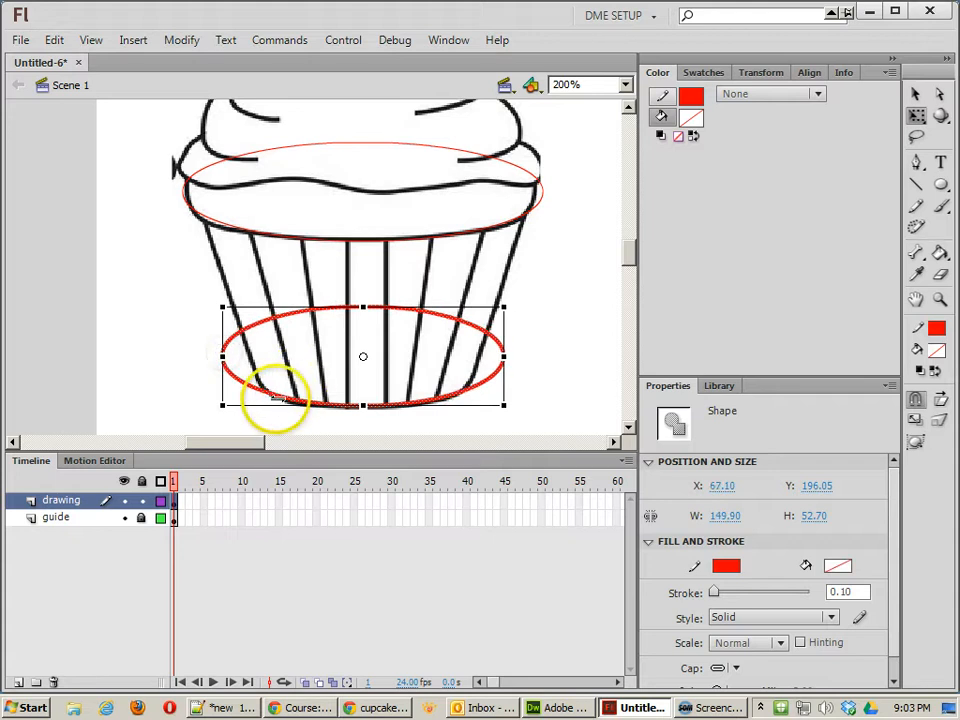
{"action": "key", "text": "Down"}
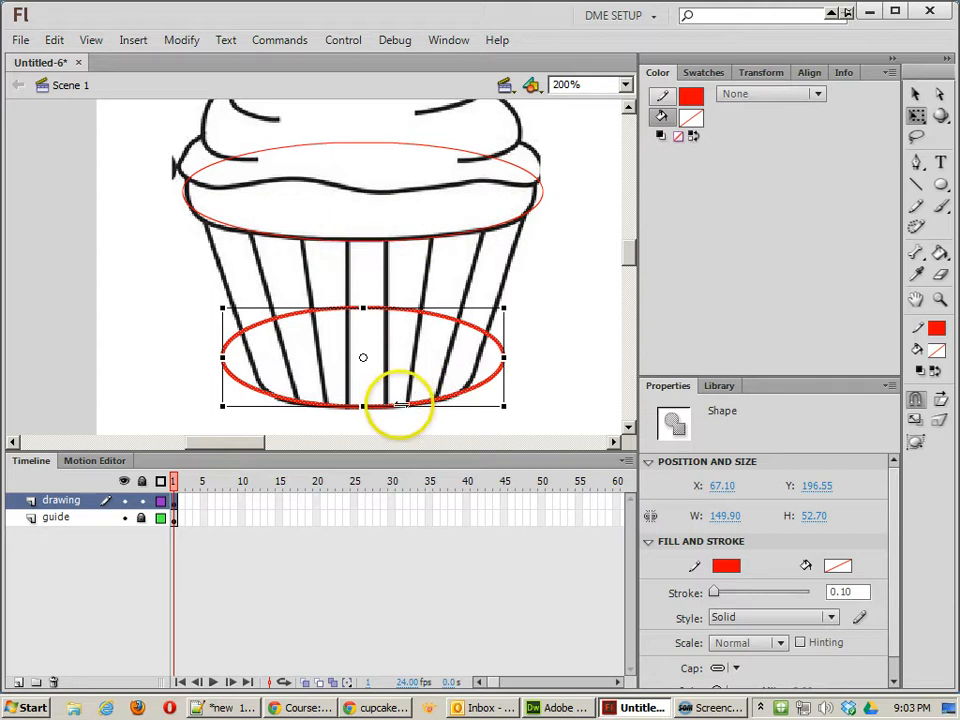
{"action": "left_click", "coordinate": [567, 330]}
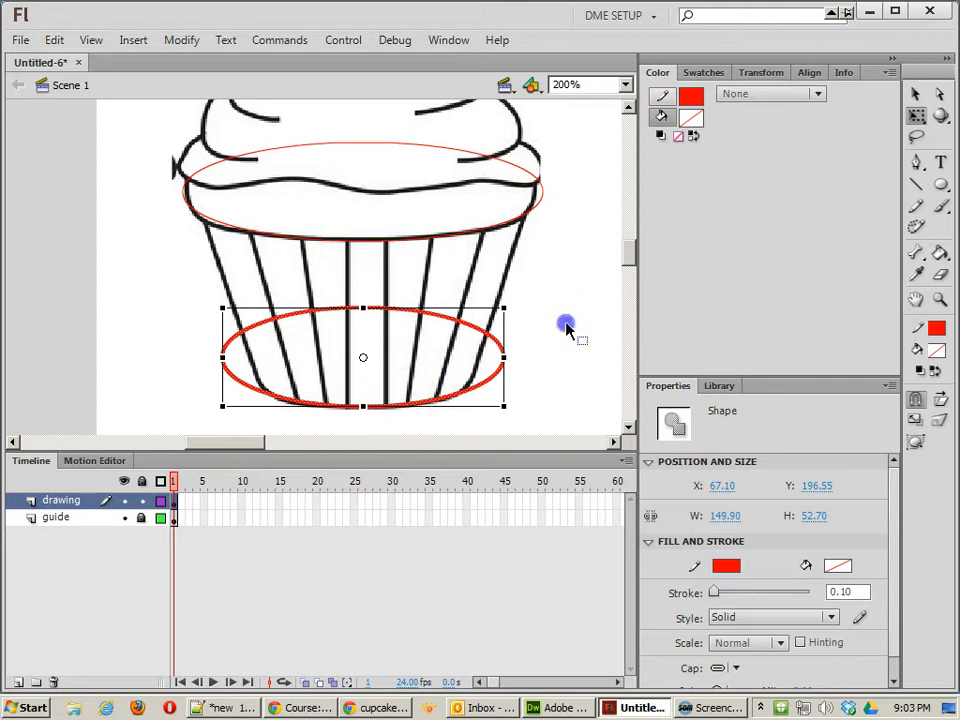
- Delete both side ends and the upper arc of the lower oval, keeping only the curve along the wrapper's base
{"action": "left_click", "coordinate": [475, 389]}
{"action": "left_click", "coordinate": [513, 400]}
{"action": "left_click", "coordinate": [524, 401]}
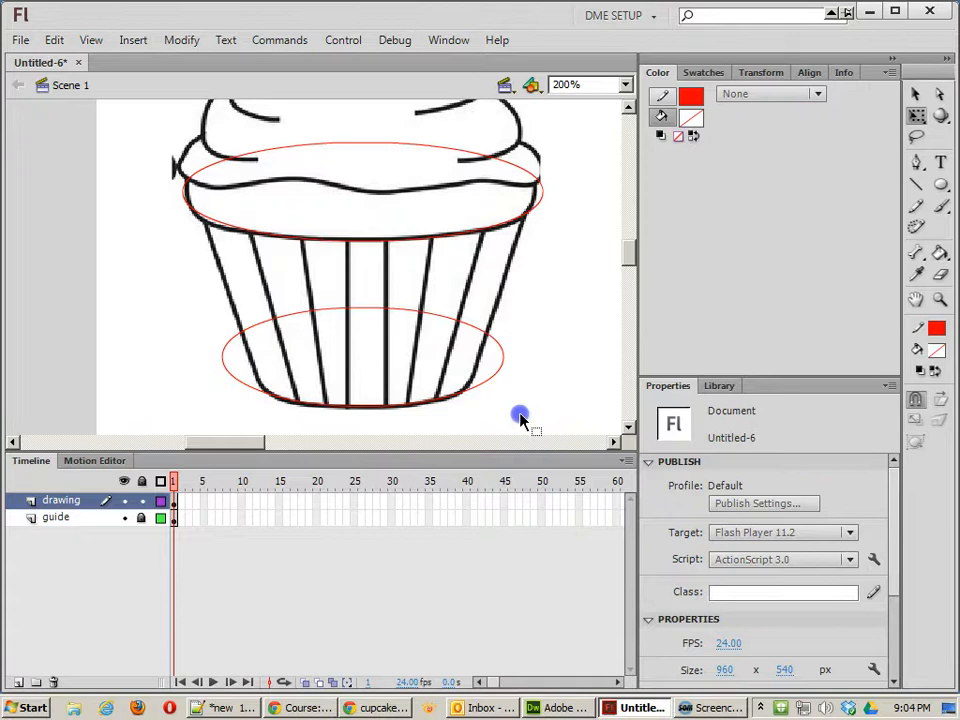
{"action": "left_click_drag", "start_coordinate": [519, 411], "coordinate": [470, 312]}
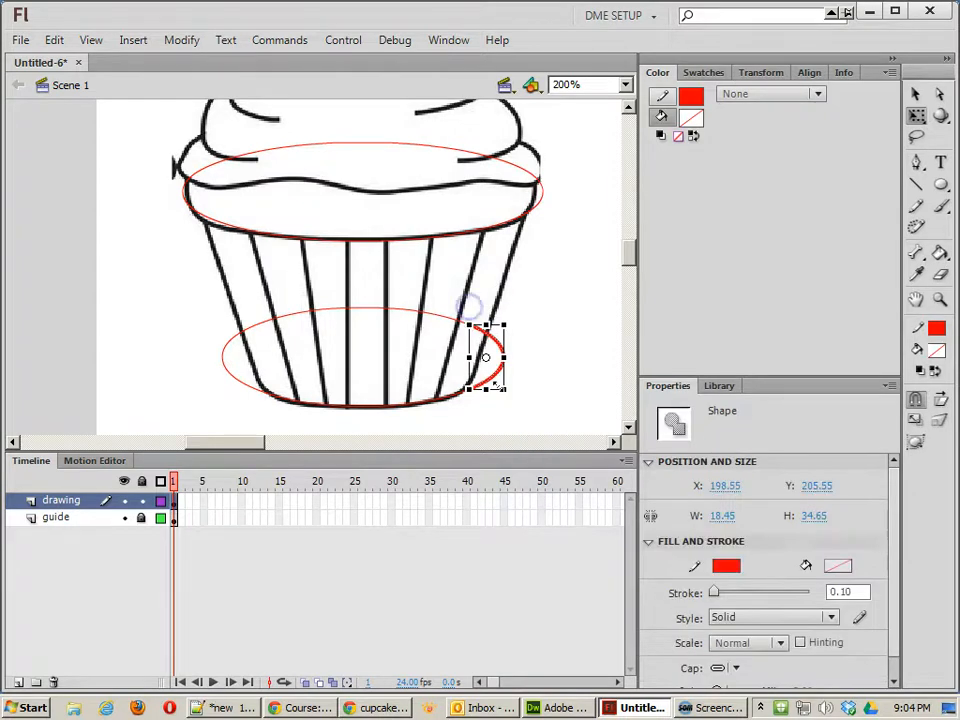
{"action": "key", "text": "Delete"}
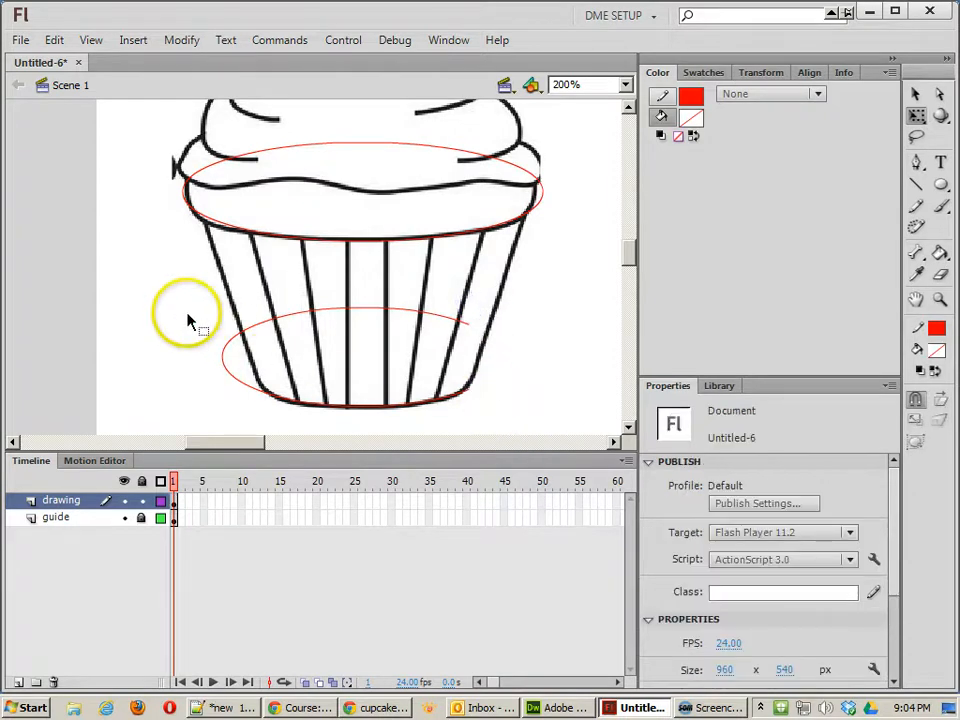
{"action": "left_click_drag", "start_coordinate": [186, 310], "coordinate": [267, 400]}
{"action": "key", "text": "Delete"}
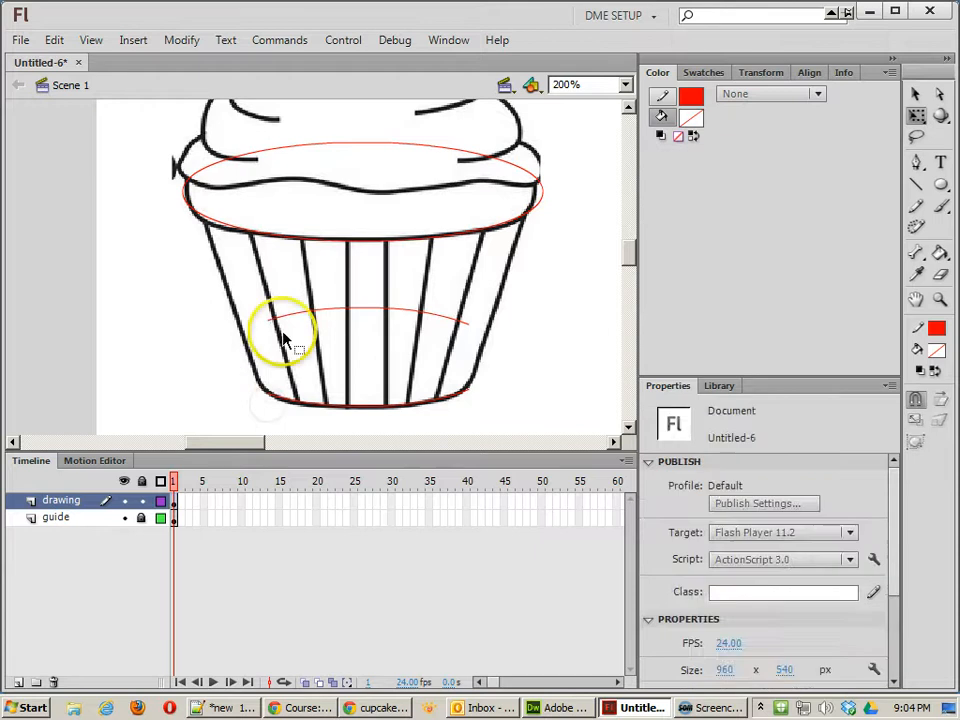
{"action": "left_click", "coordinate": [285, 400]}
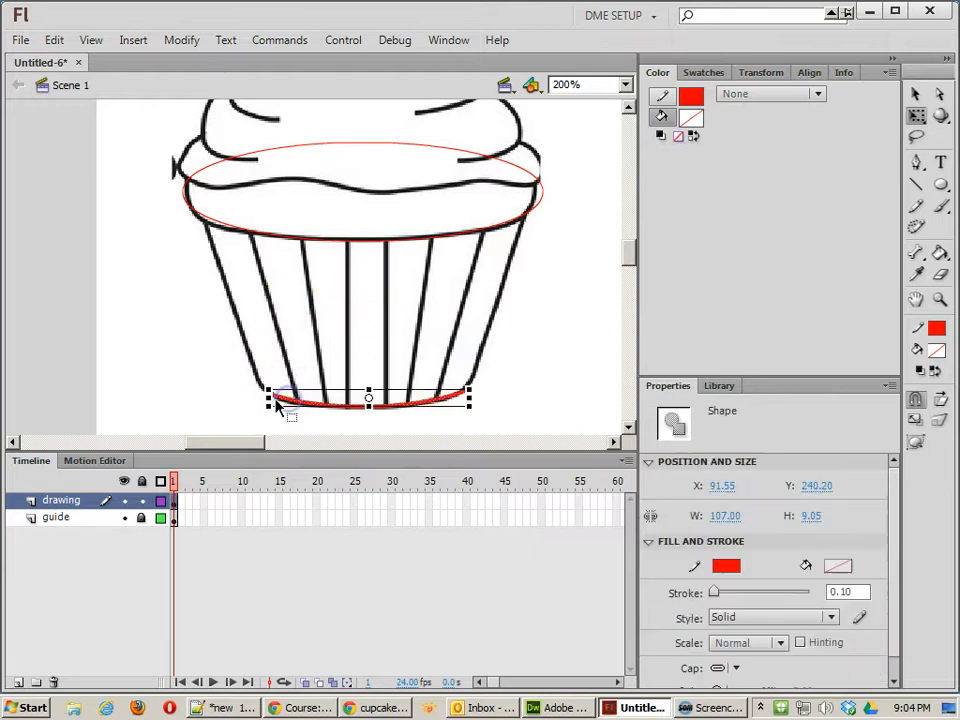
{"action": "left_click", "coordinate": [193, 397]}
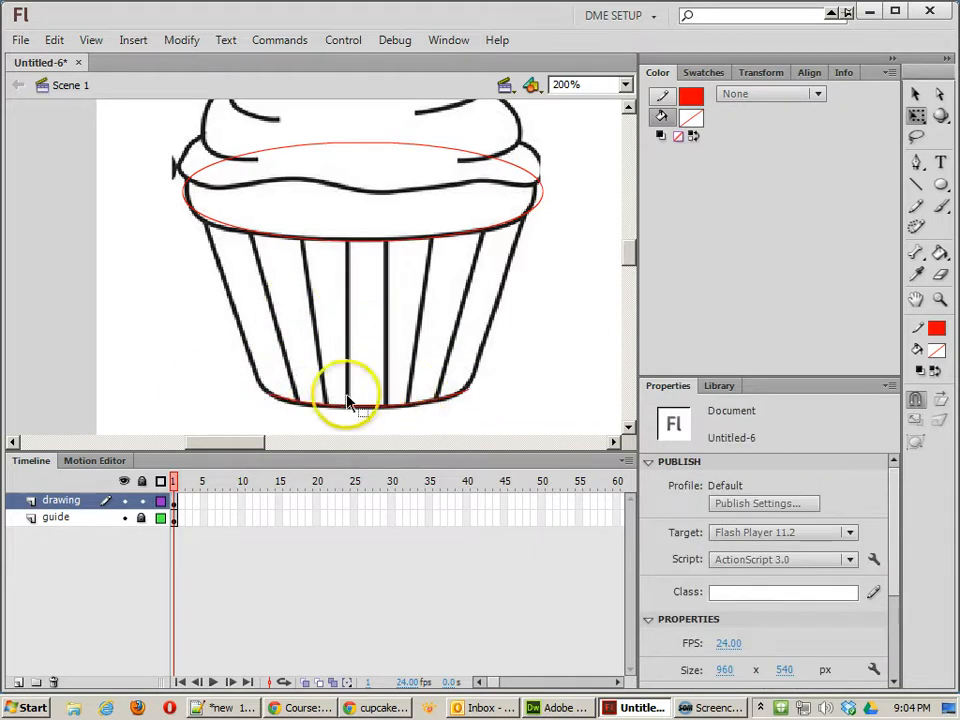
- Set the stroke size of the base curve and the upper oval to 2.00
{"action": "left_click", "coordinate": [269, 398]}
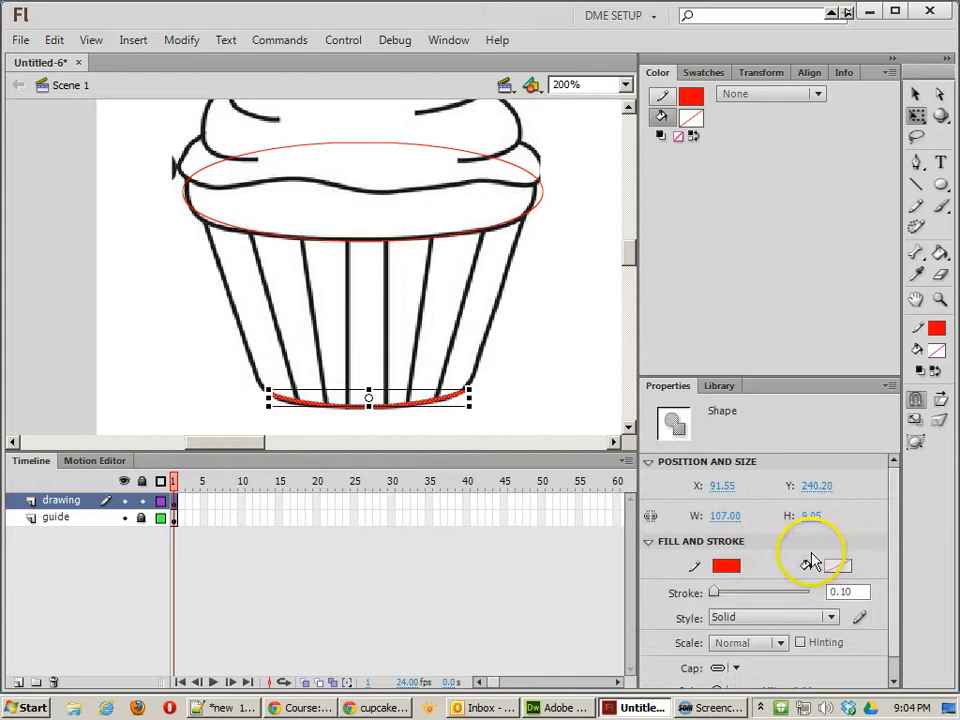
{"action": "left_click_drag", "start_coordinate": [856, 592], "coordinate": [762, 593]}
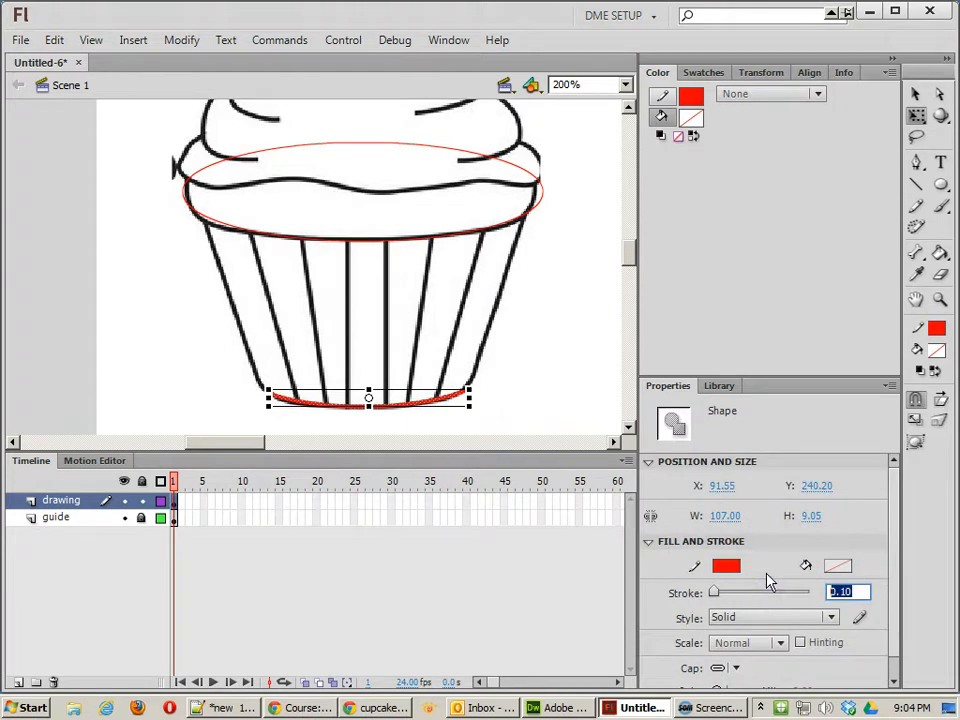
{"action": "left_click", "coordinate": [552, 386]}
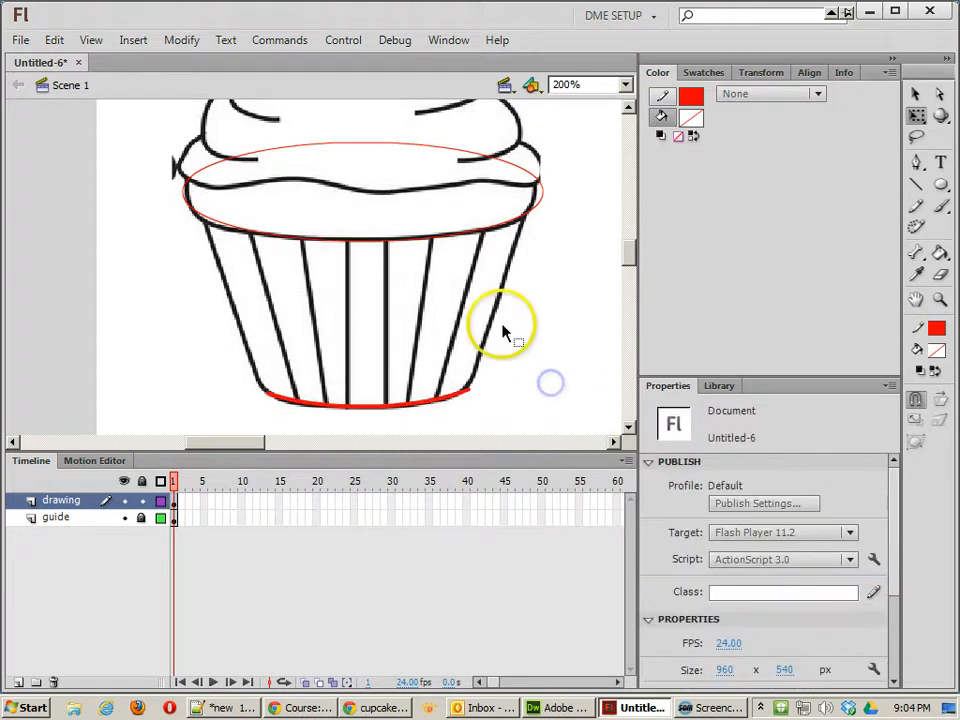
{"action": "left_click", "coordinate": [527, 222]}
{"action": "left_click", "coordinate": [831, 594]}
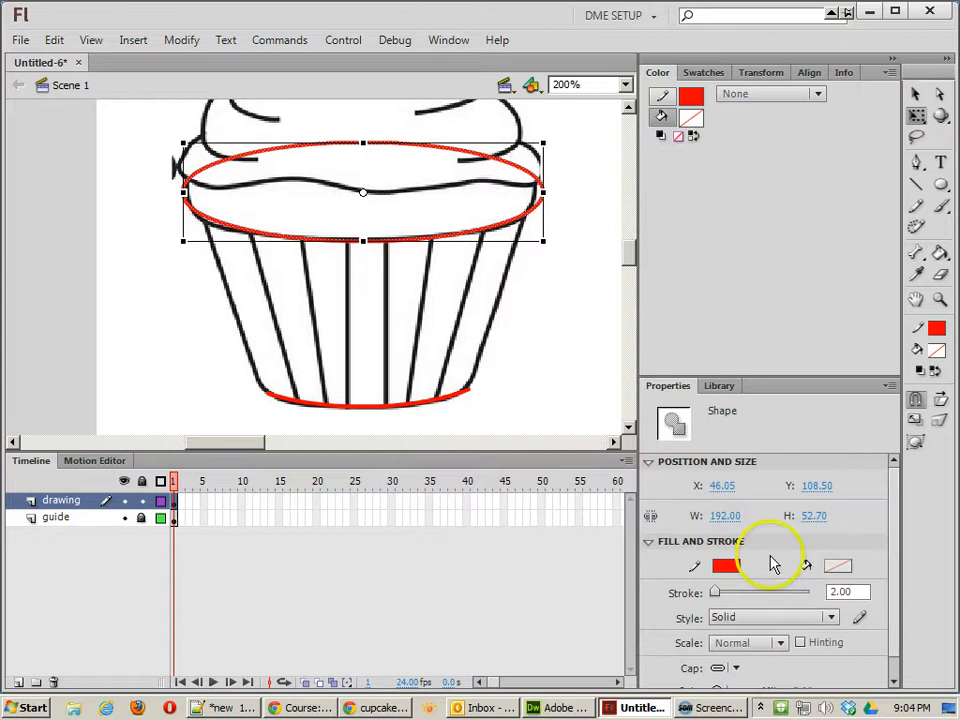
{"action": "left_click", "coordinate": [521, 369]}
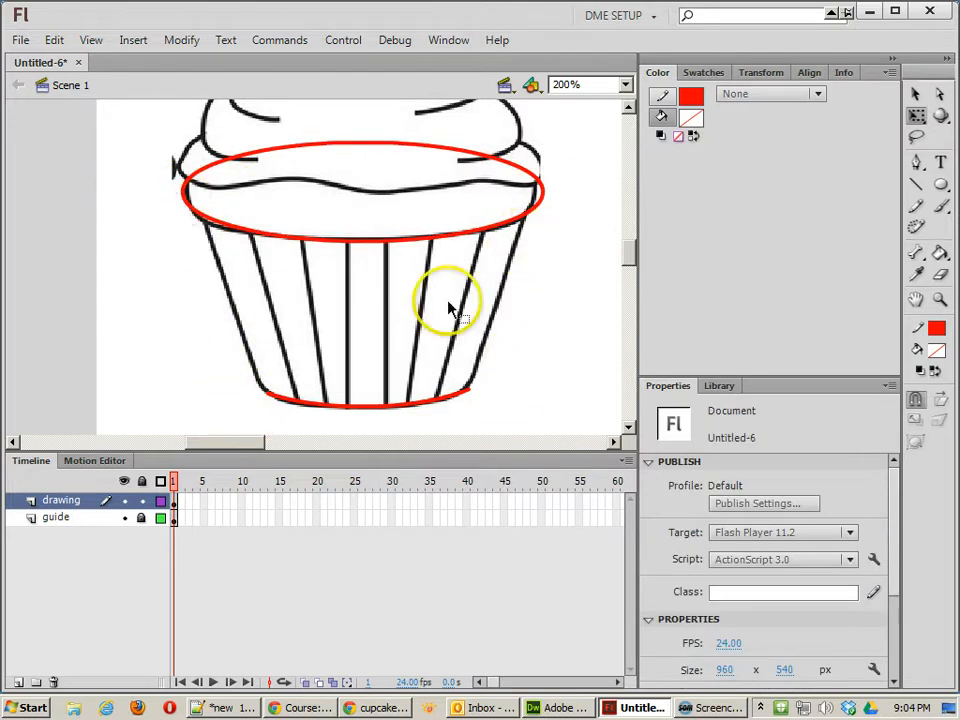
- Draw the wrapper's two side lines from the oval to the ends of the base curve and bow both slightly outward
{"action": "left_click", "coordinate": [916, 184]}
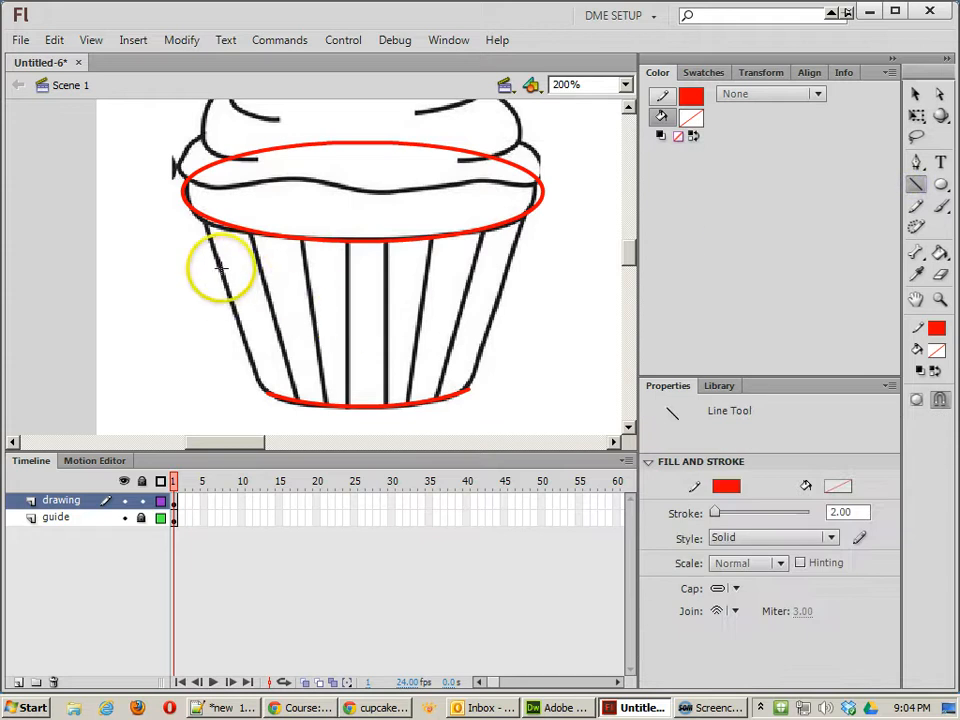
{"action": "left_click_drag", "start_coordinate": [172, 265], "coordinate": [265, 396]}
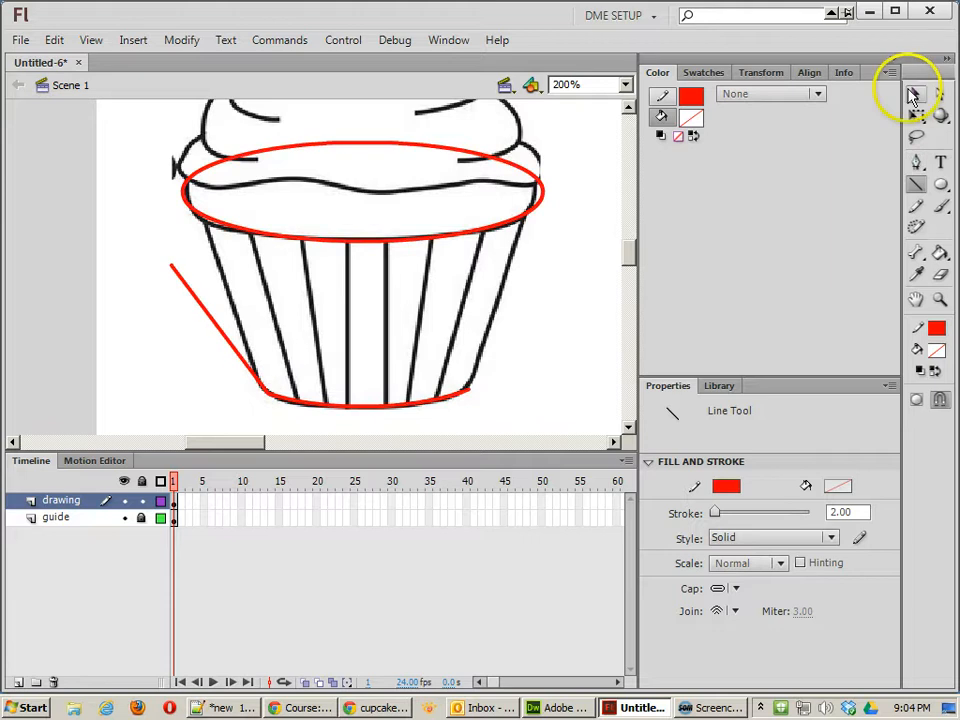
{"action": "left_click_drag", "start_coordinate": [172, 265], "coordinate": [202, 220]}
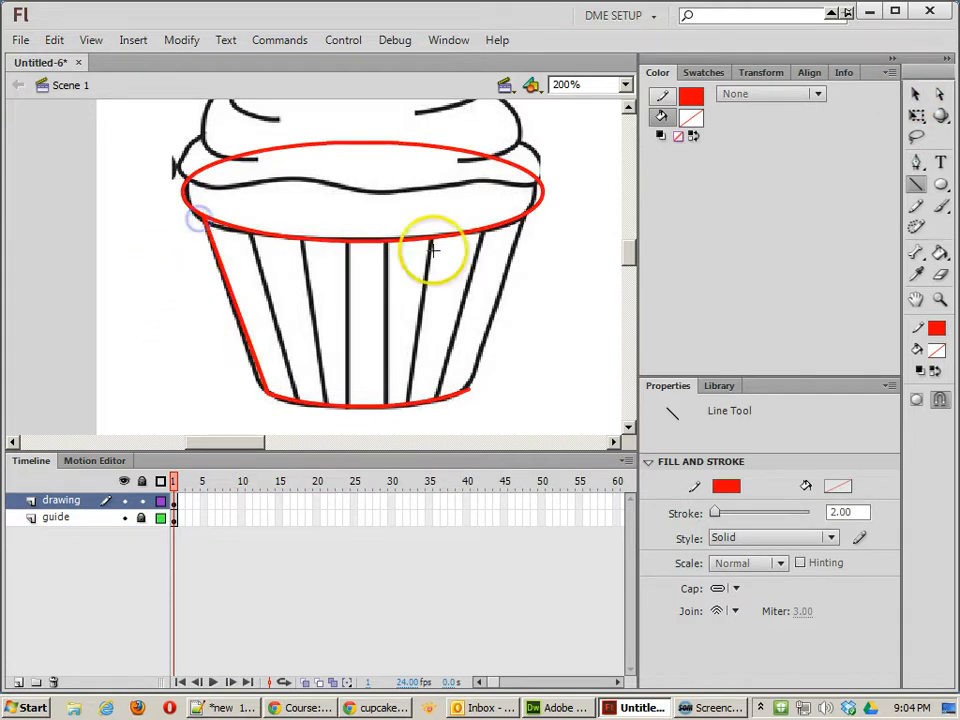
{"action": "left_click_drag", "start_coordinate": [530, 256], "coordinate": [512, 318]}
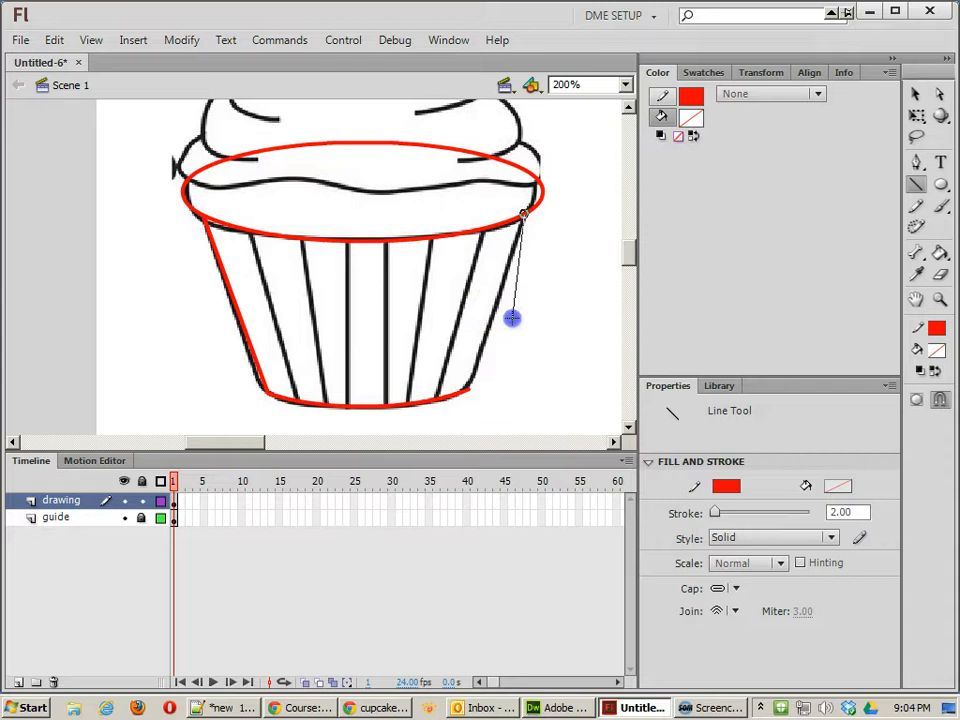
{"action": "left_click_drag", "start_coordinate": [525, 217], "coordinate": [525, 217]}
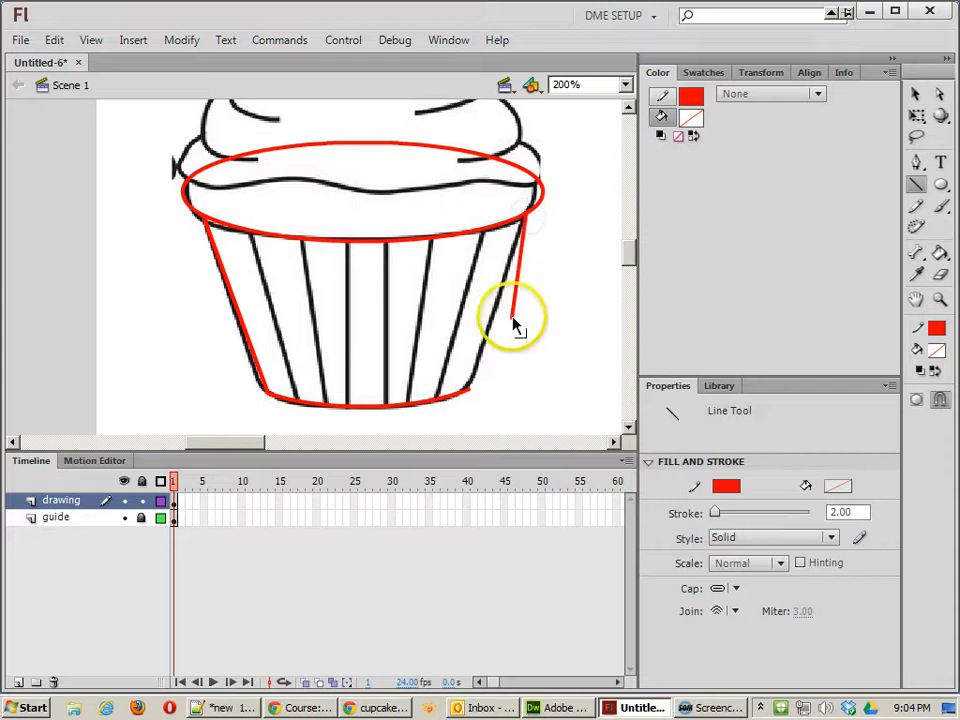
{"action": "left_click_drag", "start_coordinate": [512, 318], "coordinate": [470, 395]}
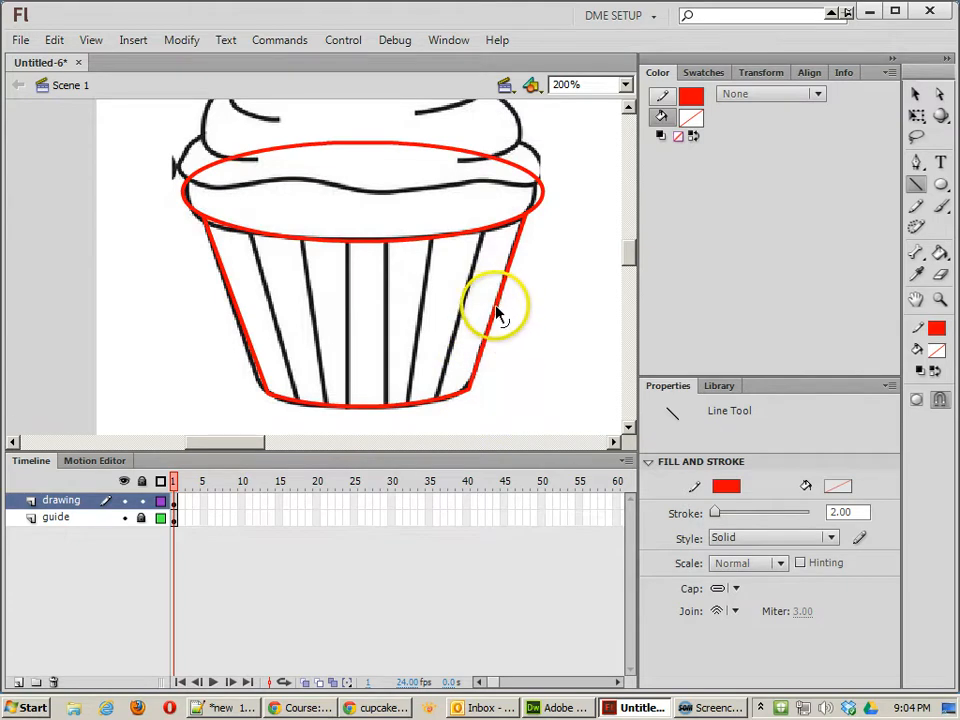
{"action": "left_click_drag", "start_coordinate": [496, 307], "coordinate": [498, 310]}
{"action": "mouse_move", "coordinate": [244, 330]}
{"action": "left_mouse_down"}
{"action": "mouse_move", "coordinate": [242, 315]}
{"action": "mouse_move", "coordinate": [236, 322]}
{"action": "left_mouse_up"}
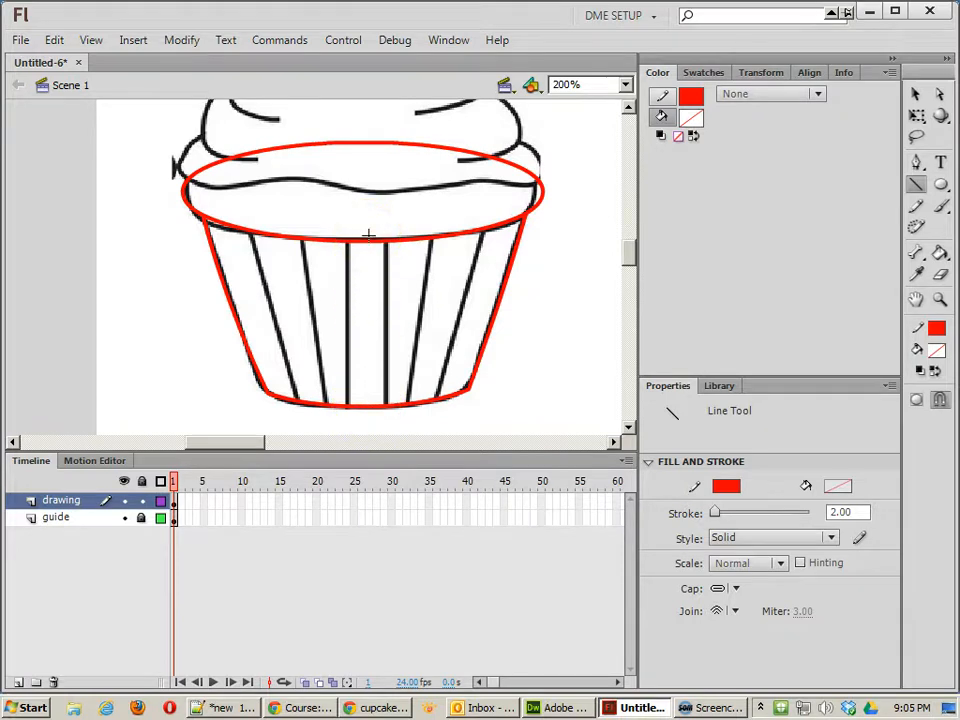
- Draw a vertical centre line from the oval's lower edge to the base curve and hide the guide layer
{"action": "mouse_move", "coordinate": [367, 232]}
{"action": "left_mouse_down"}
{"action": "mouse_move", "coordinate": [369, 214]}
{"action": "mouse_move", "coordinate": [365, 412]}
{"action": "mouse_move", "coordinate": [370, 247]}
{"action": "left_mouse_up"}
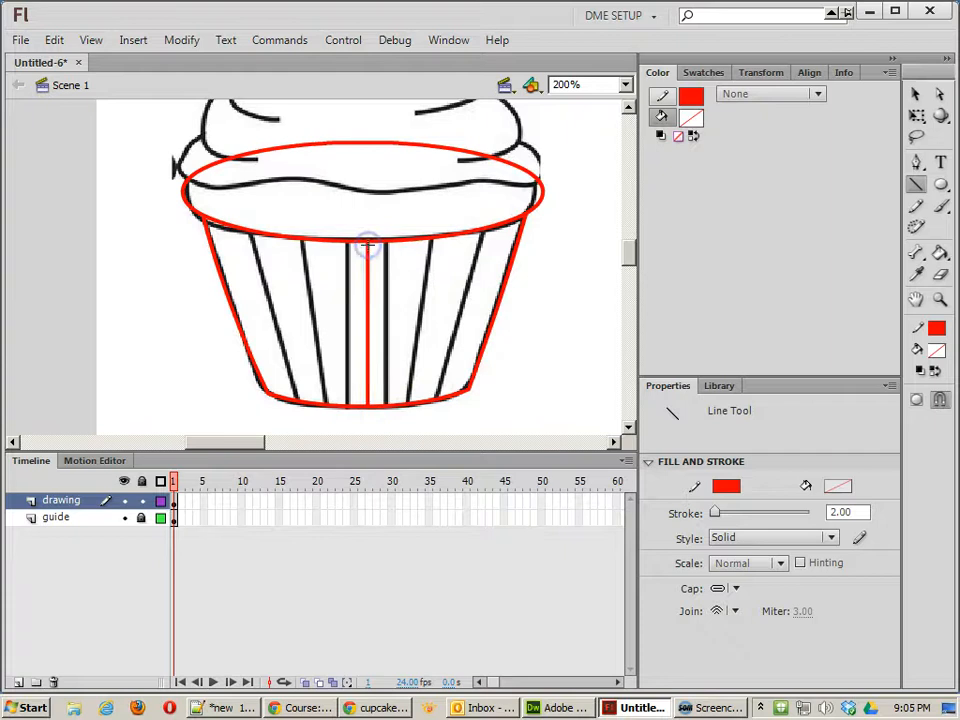
{"action": "left_click_drag", "start_coordinate": [317, 392], "coordinate": [324, 407]}
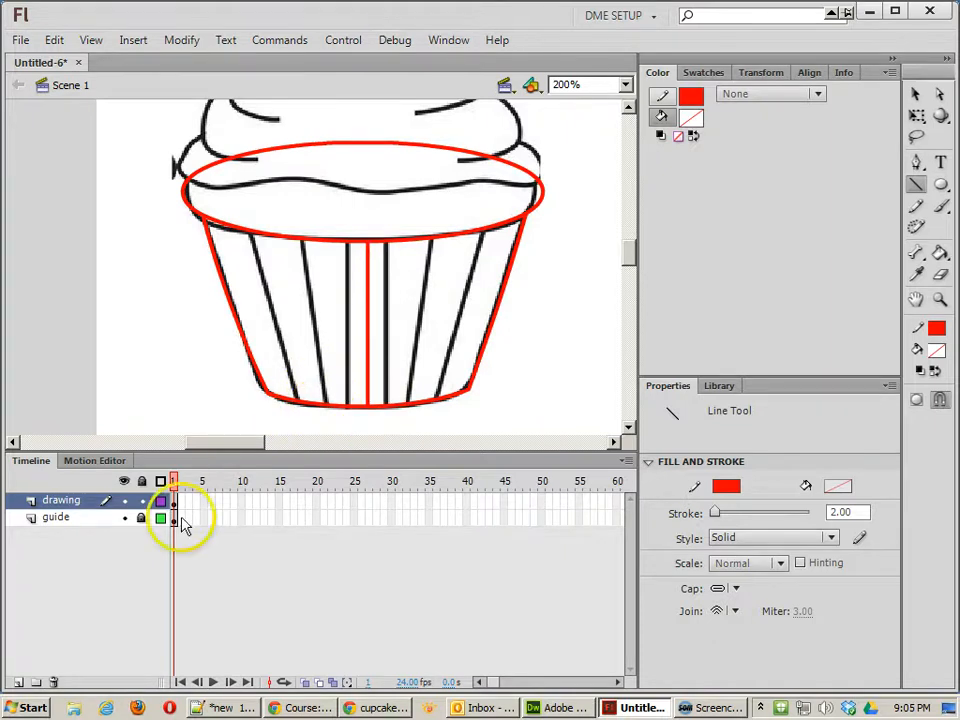
{"action": "left_click", "coordinate": [124, 517]}
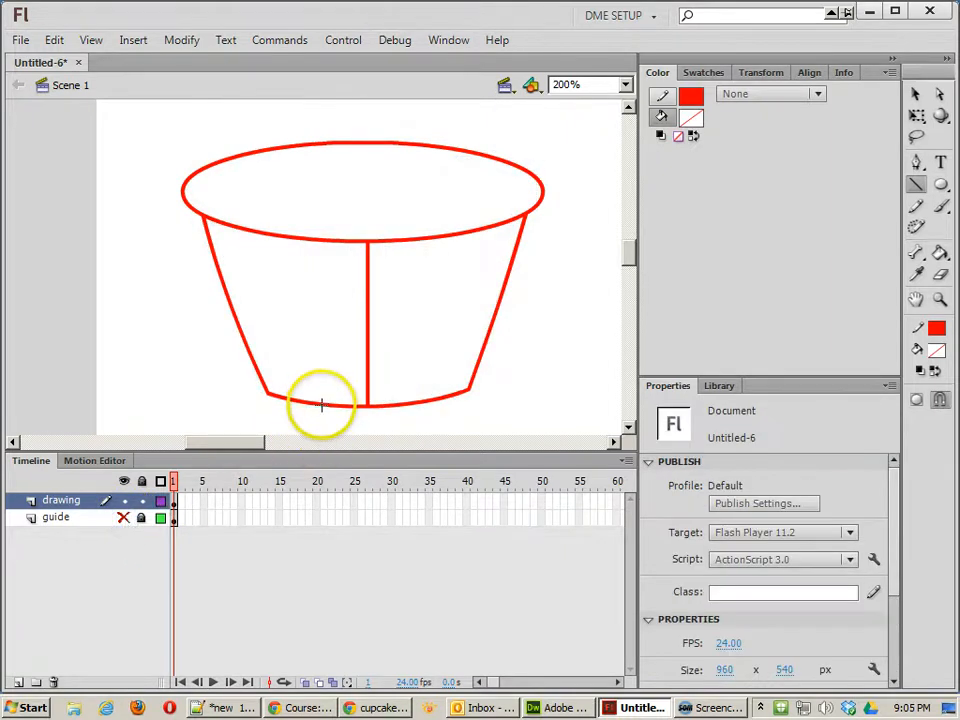
- Draw three slanted pleat lines from the base curve to the oval on the left half of the wrapper
{"action": "left_click_drag", "start_coordinate": [318, 403], "coordinate": [284, 237]}
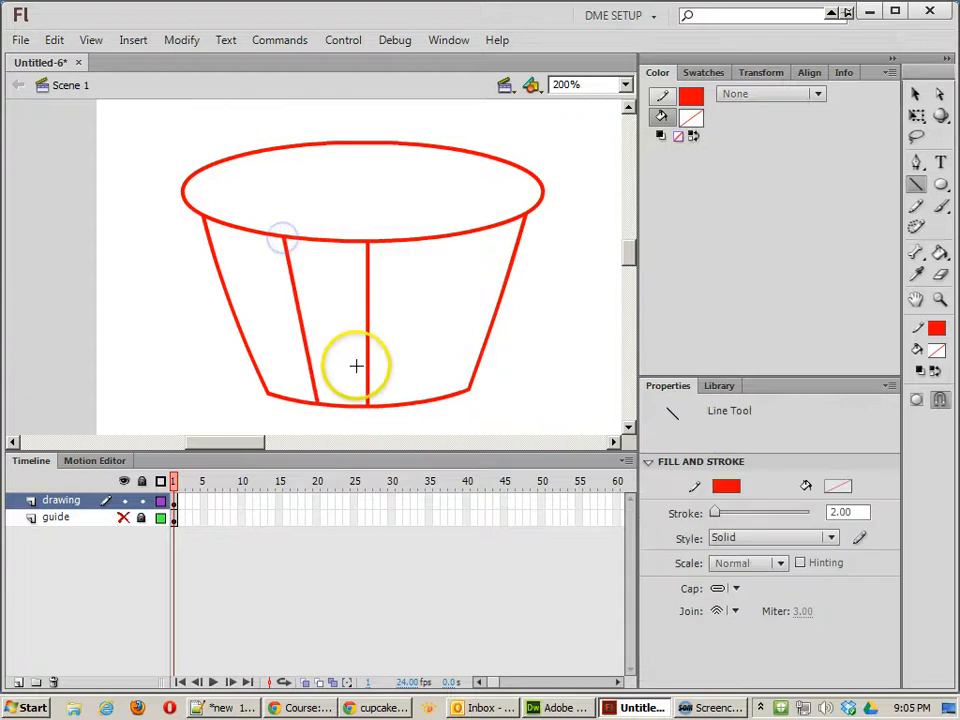
{"action": "left_click_drag", "start_coordinate": [343, 406], "coordinate": [326, 243]}
{"action": "left_click_drag", "start_coordinate": [248, 274], "coordinate": [241, 229]}
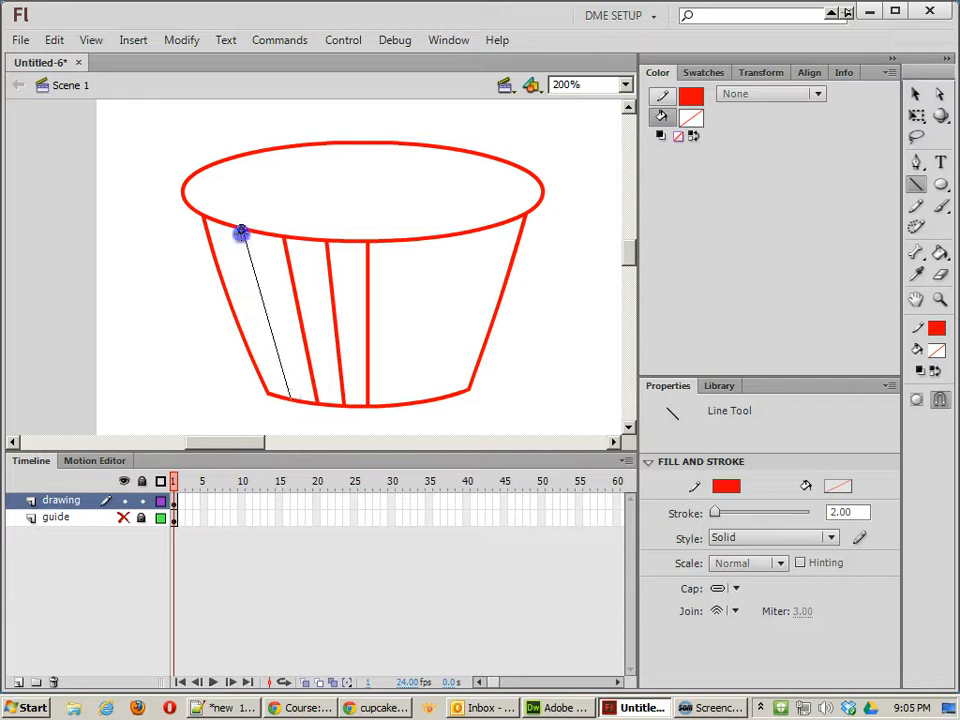
{"action": "left_click_drag", "start_coordinate": [241, 229], "coordinate": [240, 231]}
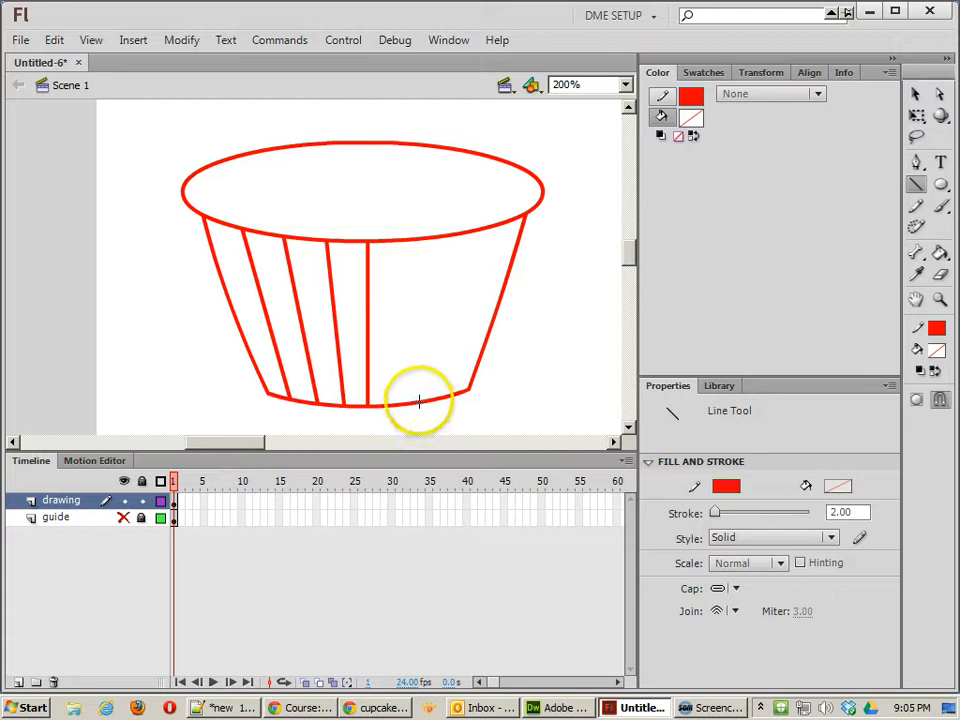
- Draw three mirrored pleat lines from the base curve to the oval on the right half of the wrapper
{"action": "mouse_move", "coordinate": [419, 401]}
{"action": "left_mouse_down"}
{"action": "mouse_move", "coordinate": [418, 357]}
{"action": "mouse_move", "coordinate": [452, 237]}
{"action": "left_mouse_up"}
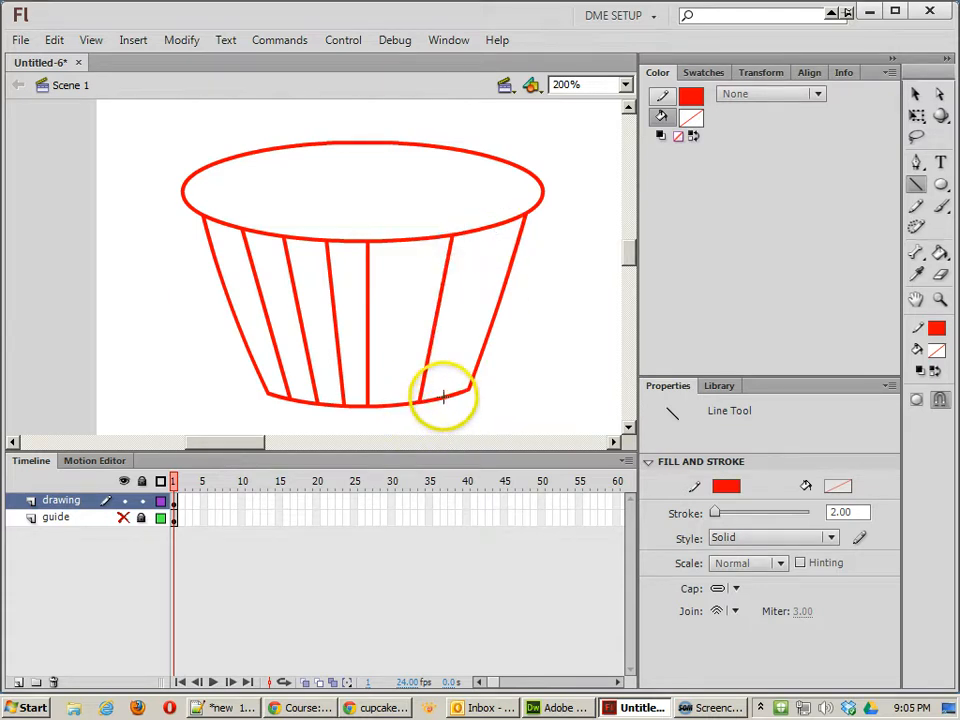
{"action": "left_click_drag", "start_coordinate": [443, 397], "coordinate": [490, 225]}
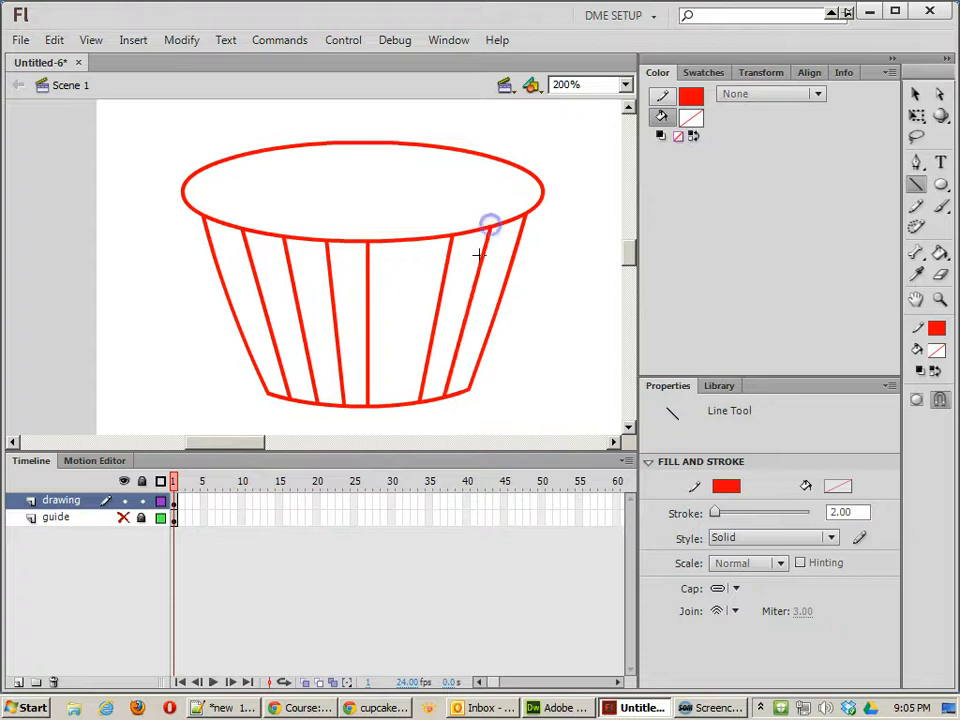
{"action": "left_click_drag", "start_coordinate": [392, 407], "coordinate": [407, 245]}
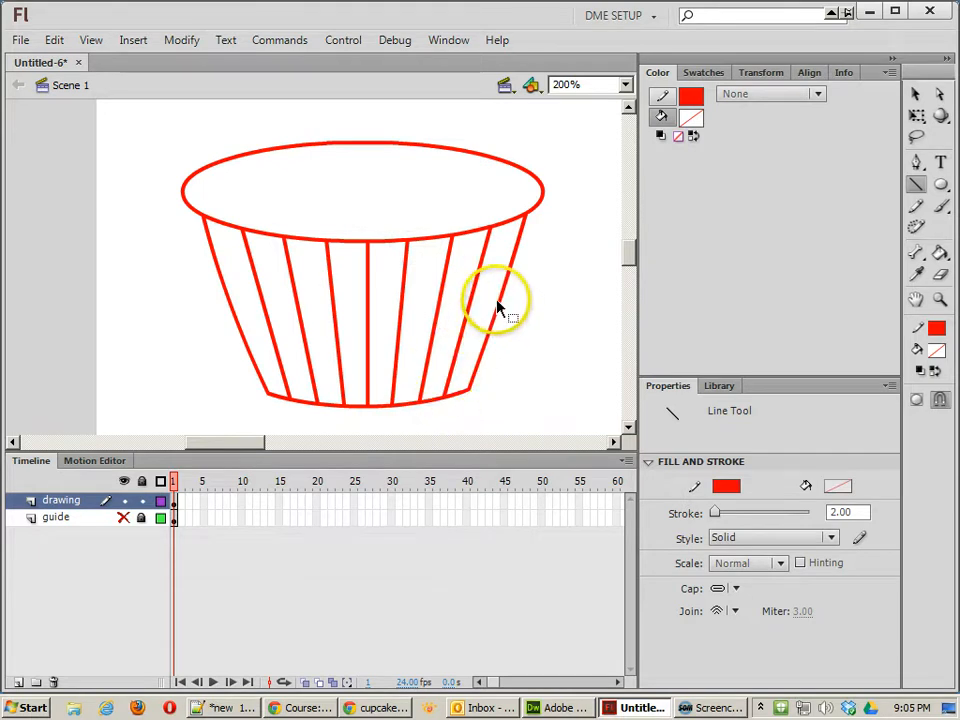
- Bend the two outer pleat lines on each half of the wrapper into slight curves following the side outlines
{"action": "left_click_drag", "start_coordinate": [472, 298], "coordinate": [467, 303]}
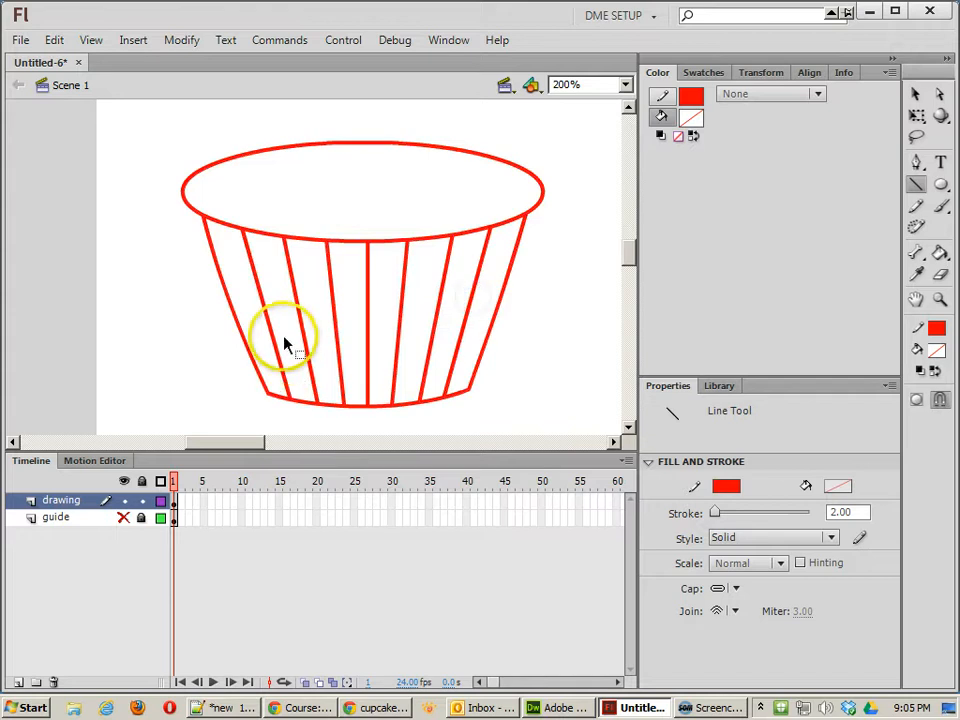
{"action": "mouse_move", "coordinate": [263, 311]}
{"action": "left_mouse_down"}
{"action": "mouse_move", "coordinate": [258, 305]}
{"action": "mouse_move", "coordinate": [294, 309]}
{"action": "left_mouse_up"}
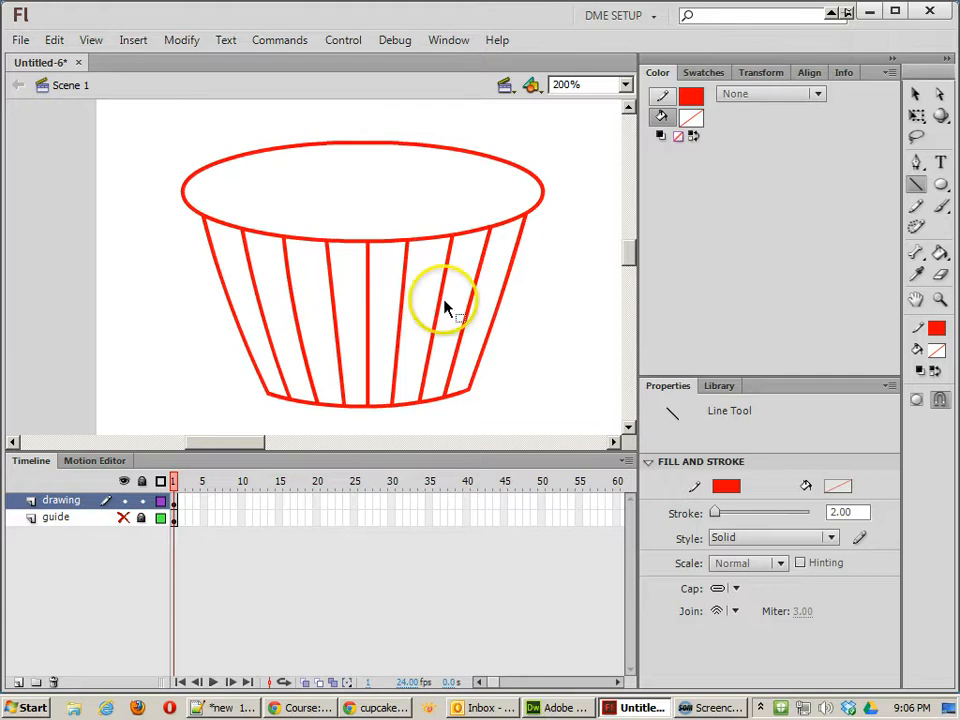
{"action": "left_click_drag", "start_coordinate": [441, 306], "coordinate": [439, 303]}
{"action": "left_click_drag", "start_coordinate": [300, 317], "coordinate": [300, 316]}
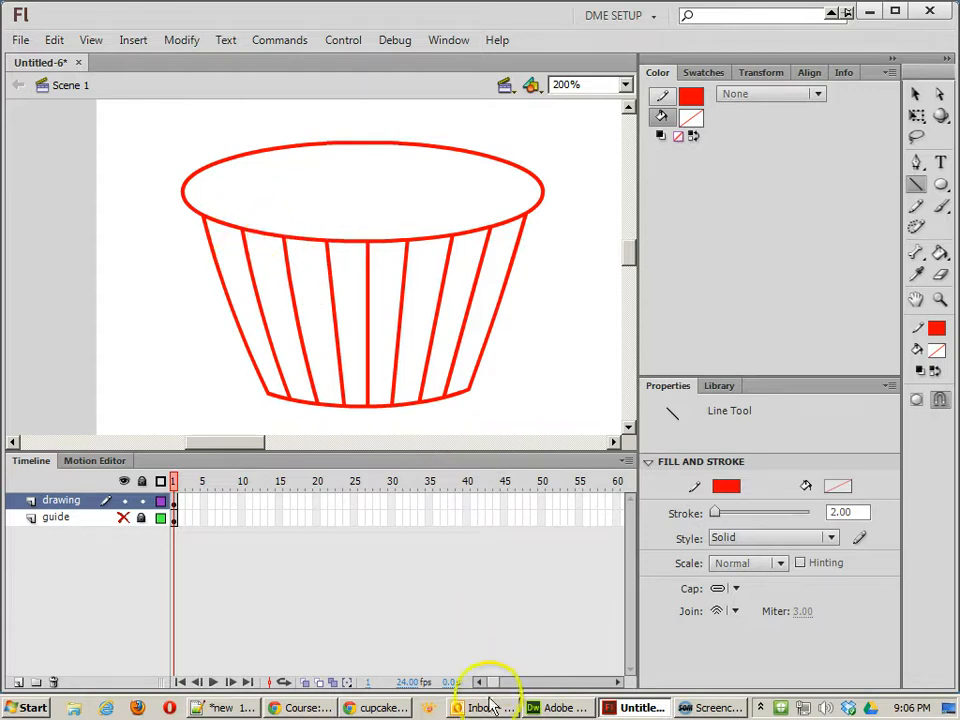
- Switch to the browser, examine the scalloped wrapper edge on the illustrationsof.com cupcake clipart, and return to Flash
{"action": "left_click", "coordinate": [385, 708]}
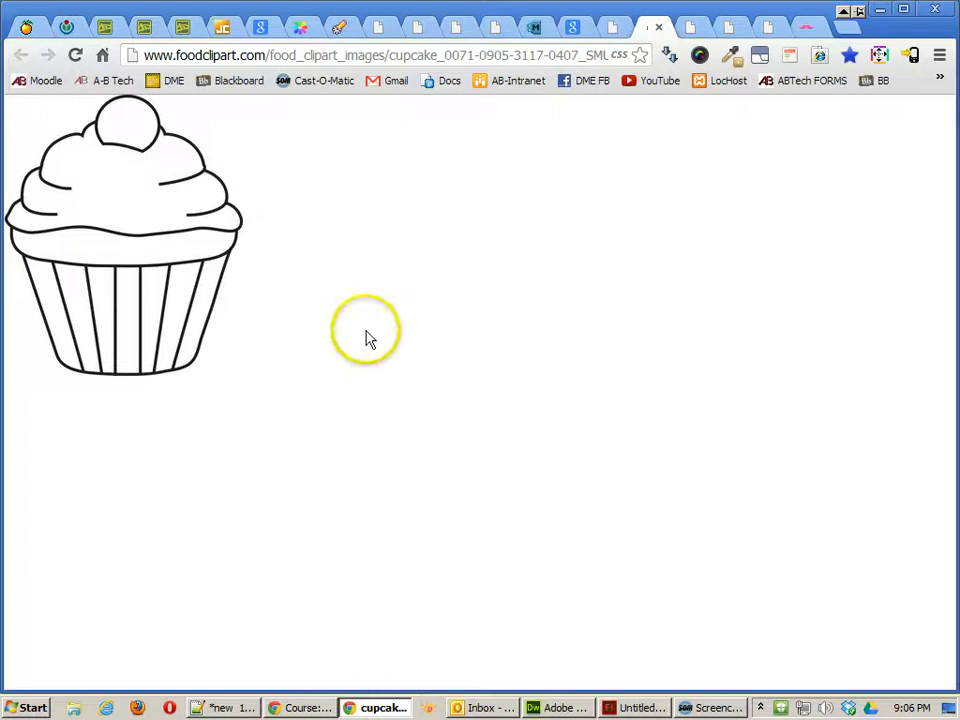
{"action": "left_click", "coordinate": [617, 35]}
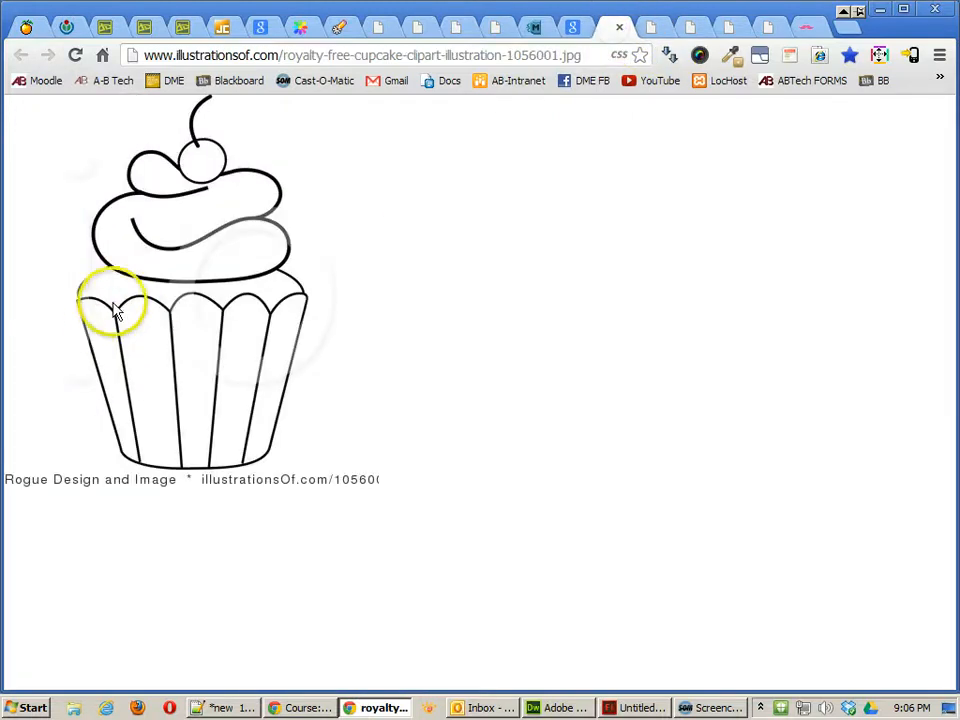
{"action": "left_click", "coordinate": [643, 706]}
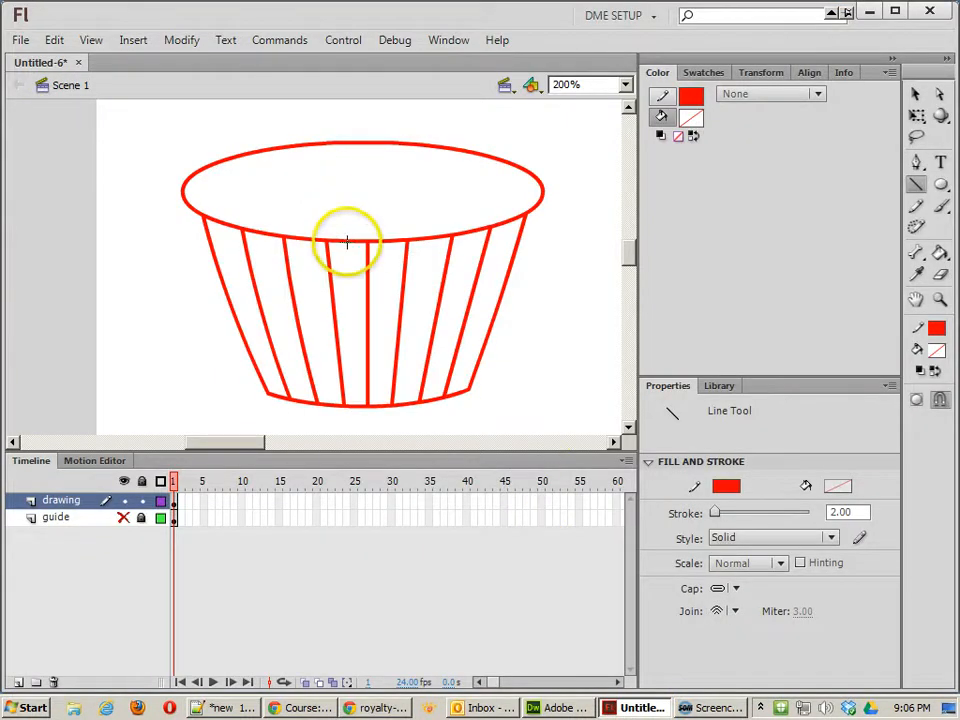
- Bend the wrapper's upper edge upward into scallops between the pleats, from just left of centre to the right side
{"action": "left_click", "coordinate": [916, 94]}
{"action": "left_click_drag", "start_coordinate": [344, 241], "coordinate": [478, 227]}
{"action": "double_click", "coordinate": [431, 242]}
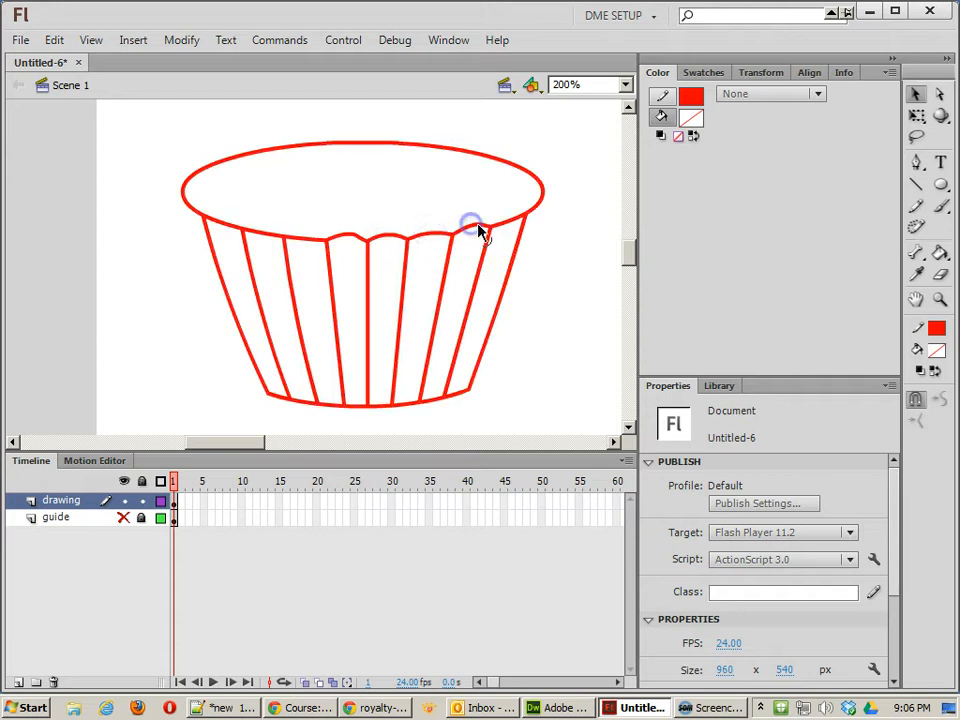
{"action": "double_click", "coordinate": [513, 223]}
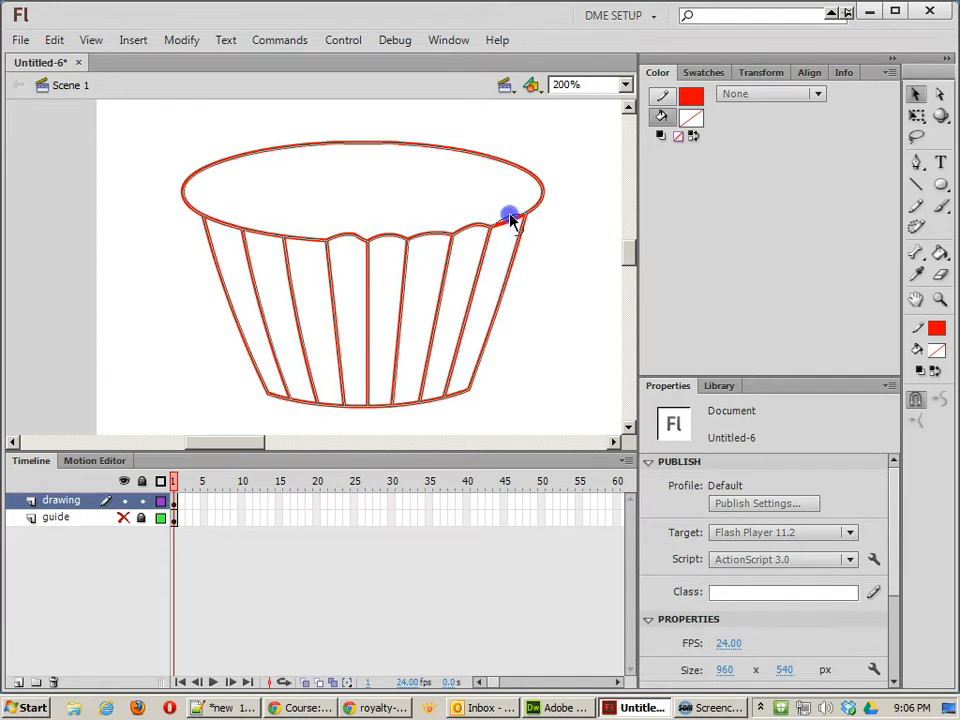
- Bend the three remaining upper-edge segments on the left into scallops and refine the second scallop right of centre
{"action": "left_click", "coordinate": [349, 242]}
{"action": "left_click", "coordinate": [301, 242]}
{"action": "left_click_drag", "start_coordinate": [300, 239], "coordinate": [225, 215]}
{"action": "left_click", "coordinate": [356, 239]}
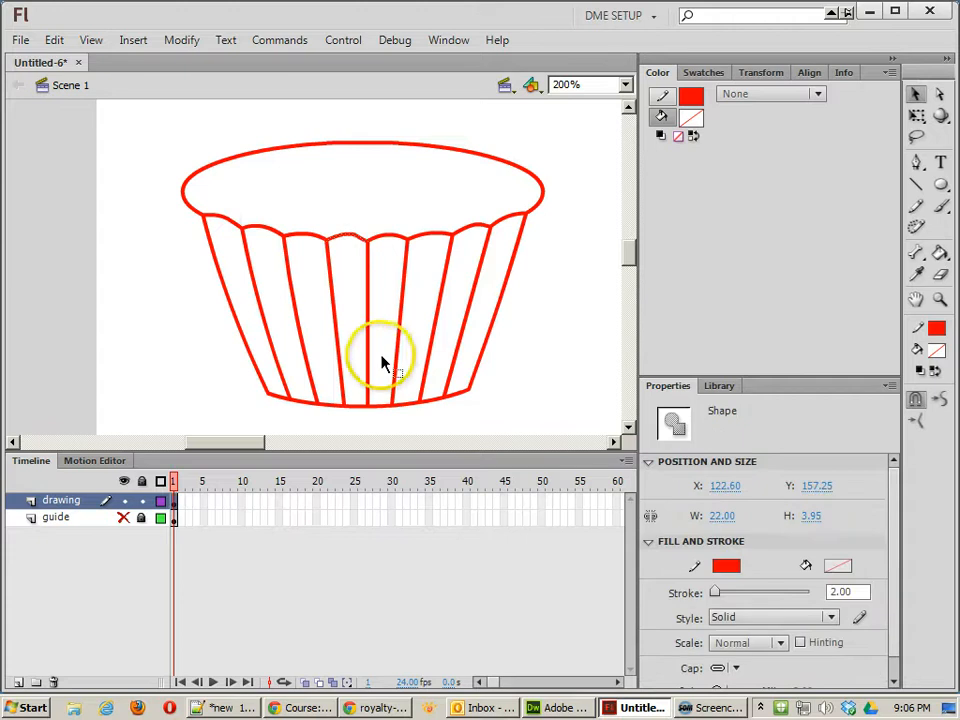
{"action": "left_click", "coordinate": [390, 294]}
{"action": "mouse_move", "coordinate": [433, 236]}
{"action": "left_mouse_down"}
{"action": "mouse_move", "coordinate": [407, 223]}
{"action": "mouse_move", "coordinate": [429, 234]}
{"action": "left_mouse_up"}
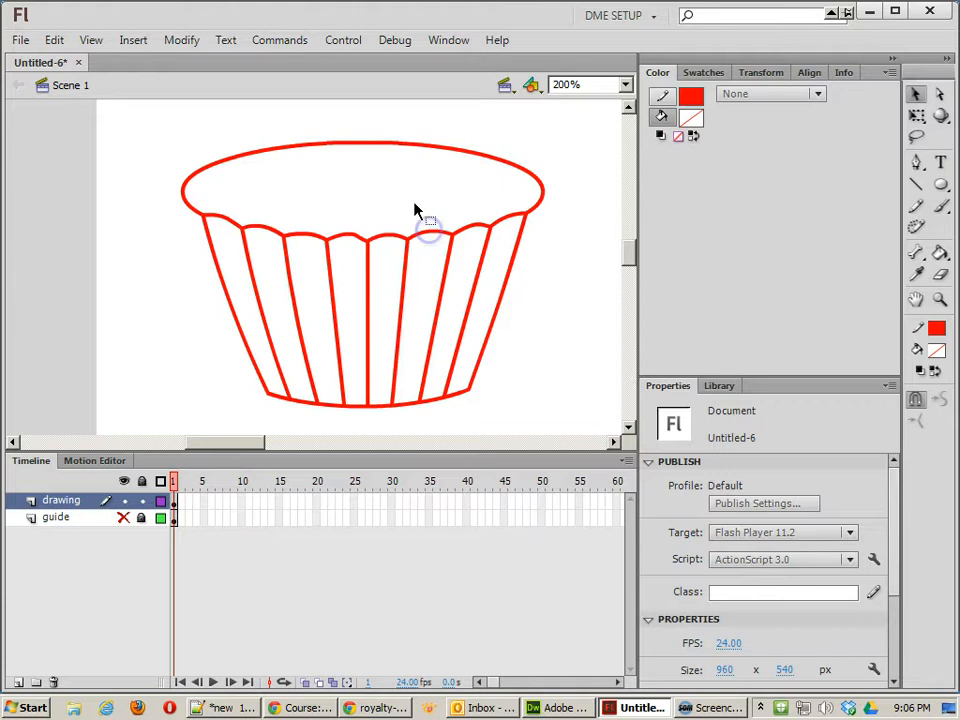
- Smooth the uneven scallop just left of the centre line by adjusting its curve handle with the Subselection tool
{"action": "left_click", "coordinate": [347, 238]}
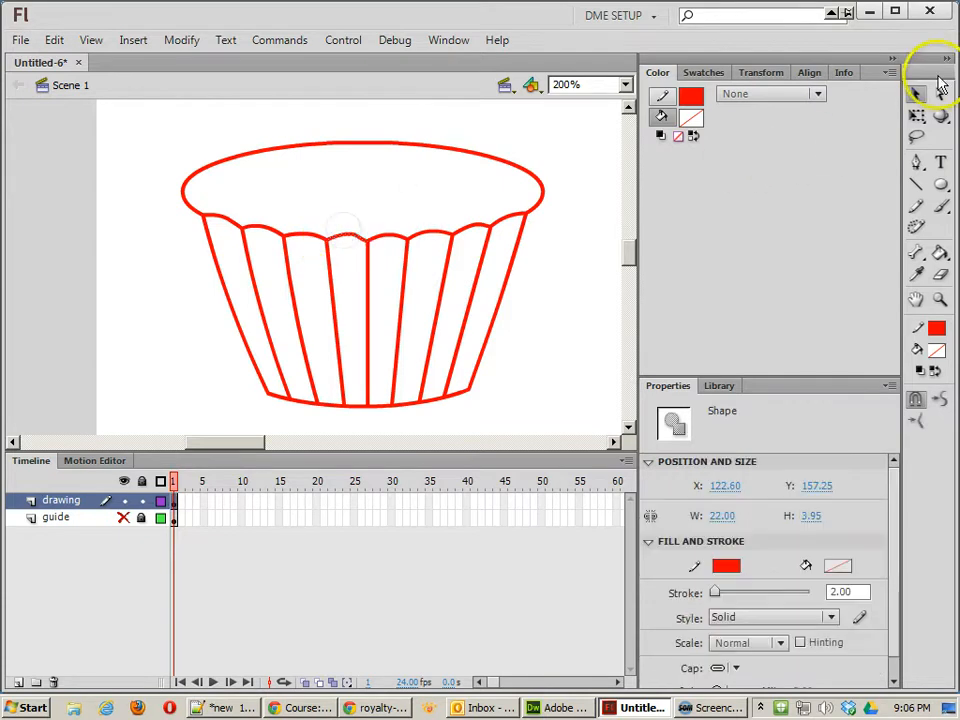
{"action": "left_click", "coordinate": [350, 238]}
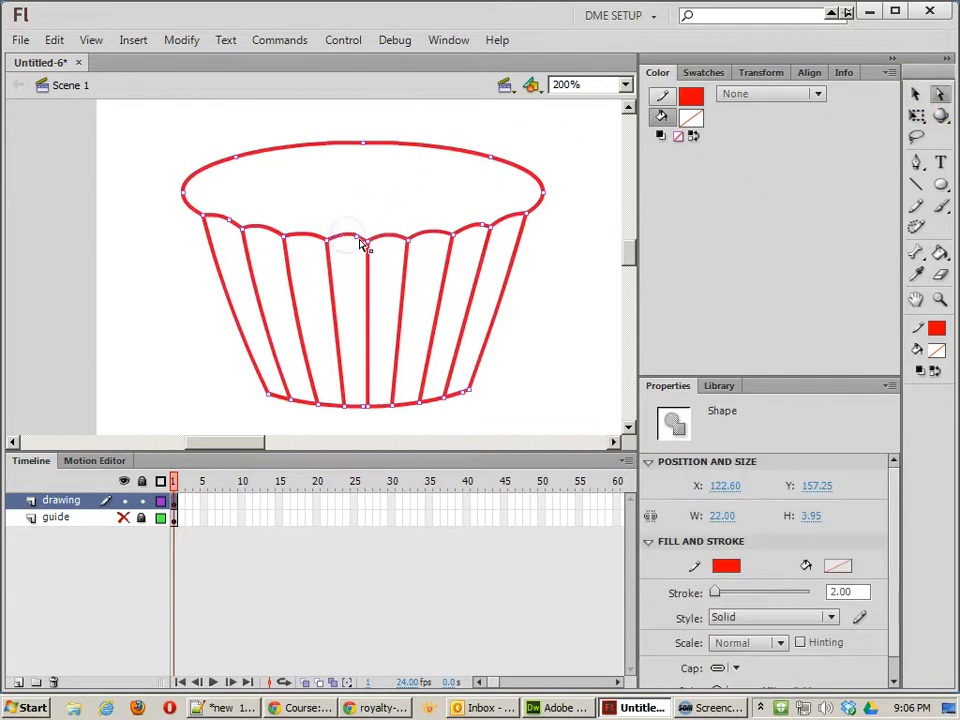
{"action": "key", "text": "ctrl+equal"}
{"action": "key", "text": "ctrl+equal"}
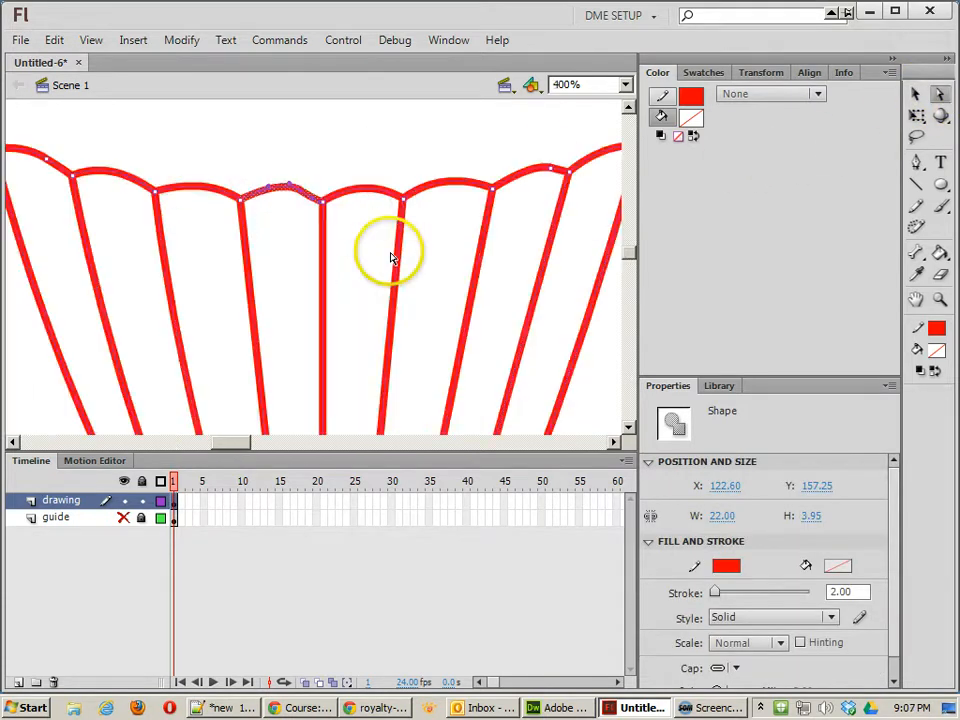
{"action": "left_click_drag", "start_coordinate": [274, 166], "coordinate": [279, 253]}
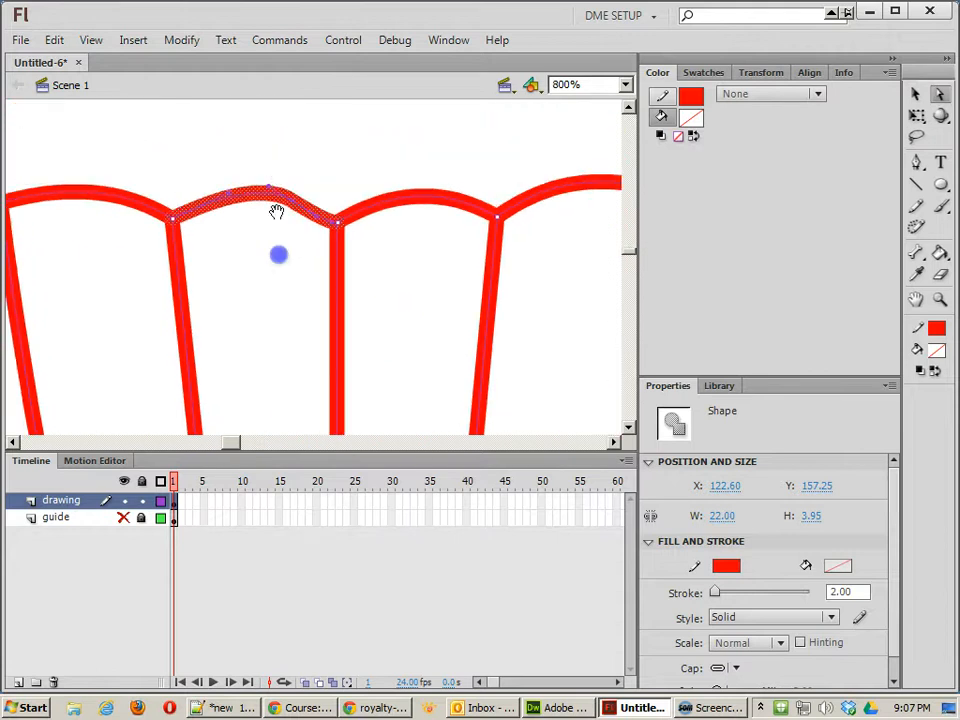
{"action": "left_click", "coordinate": [269, 188]}
{"action": "left_click_drag", "start_coordinate": [268, 187], "coordinate": [268, 185]}
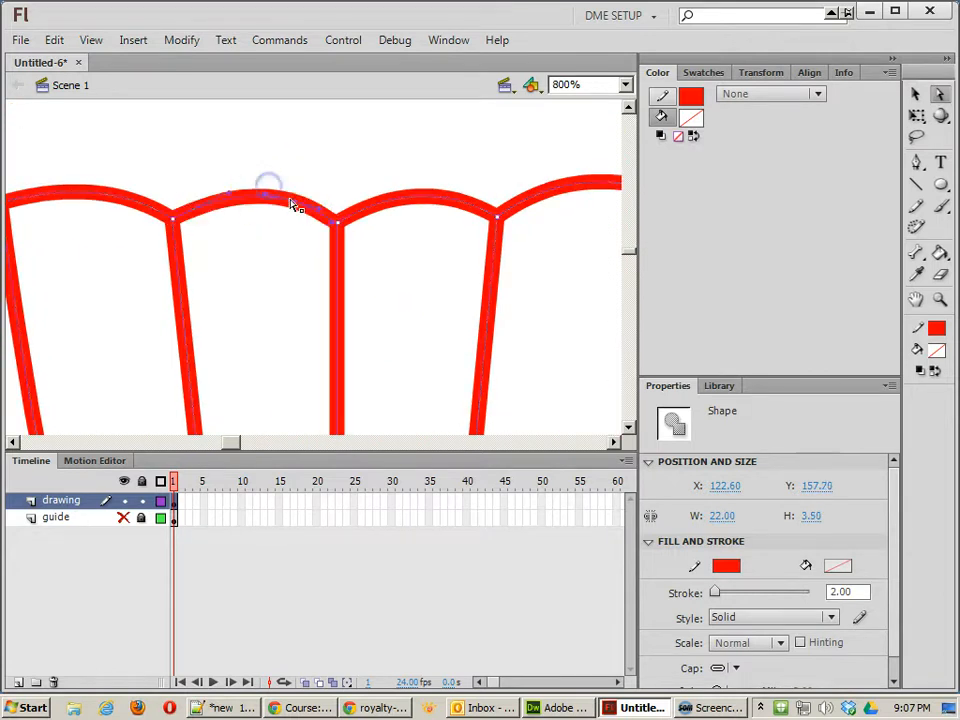
{"action": "left_click", "coordinate": [294, 205]}
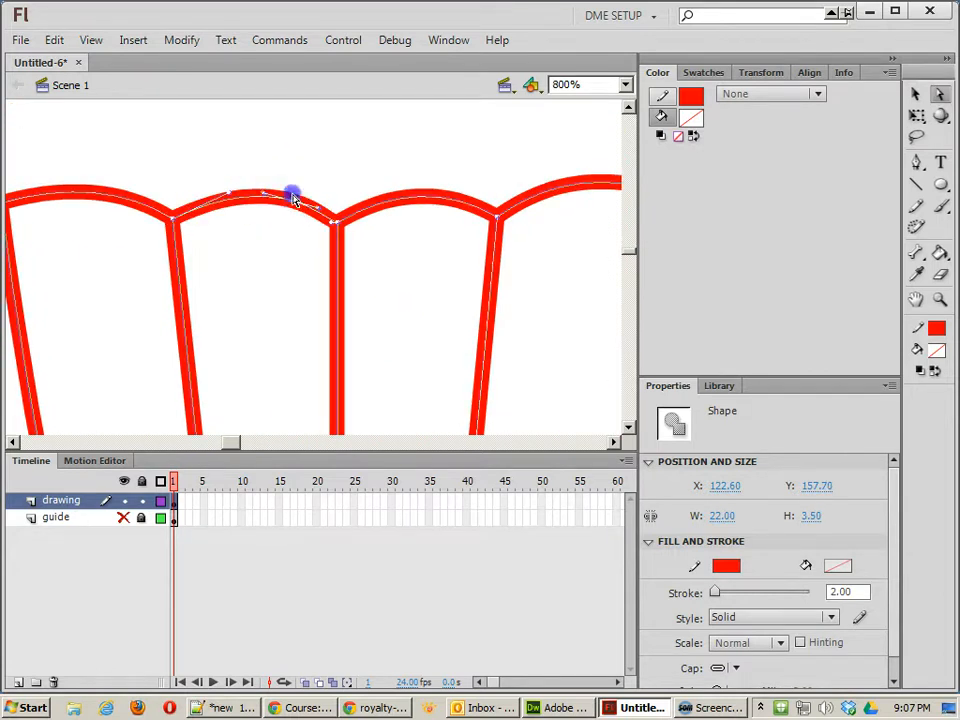
{"action": "left_click", "coordinate": [315, 168]}
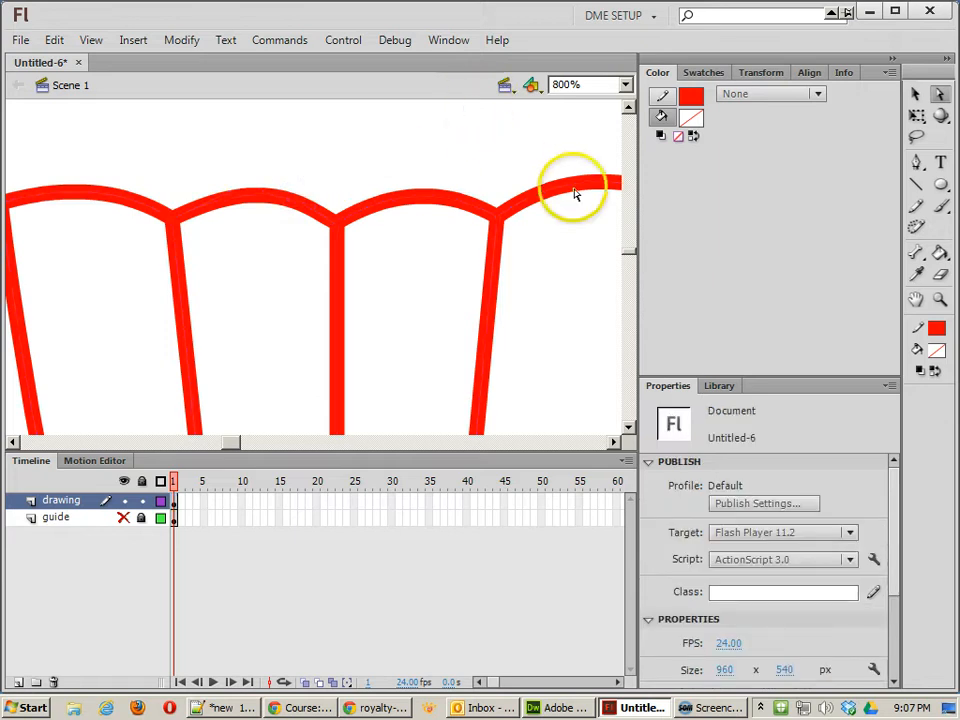
{"action": "key", "text": "ctrl+minus"}
{"action": "key", "text": "ctrl+minus"}
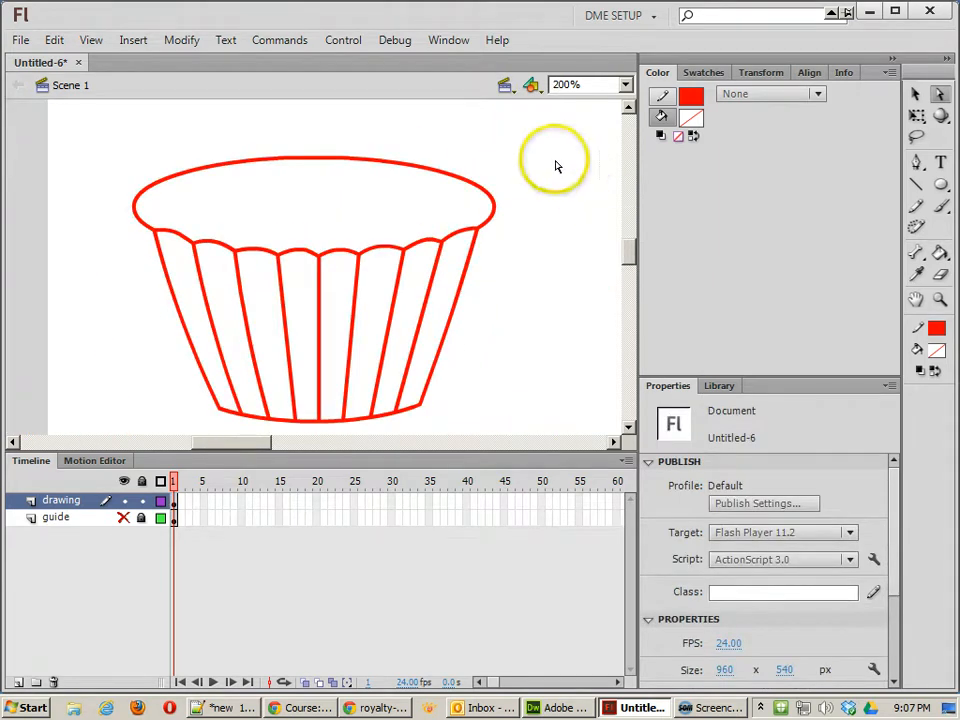
{"action": "left_click", "coordinate": [916, 94]}
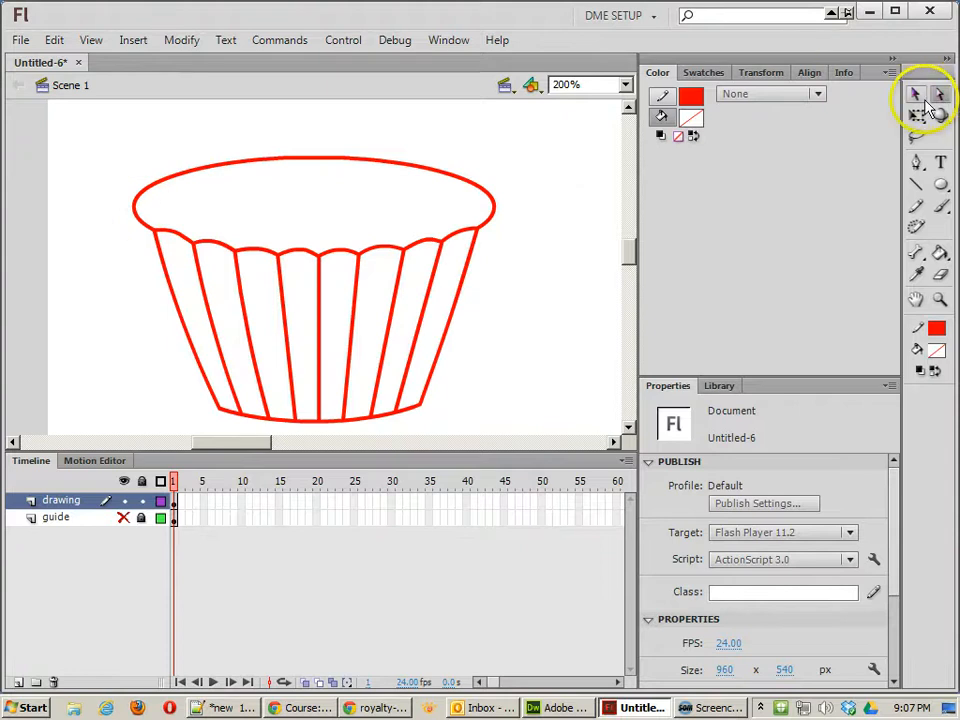
- Pull both ends of the wrapper's top oval slightly inward and round the short curves below them down to the wrapper's upper corners
{"action": "double_click", "coordinate": [135, 208]}
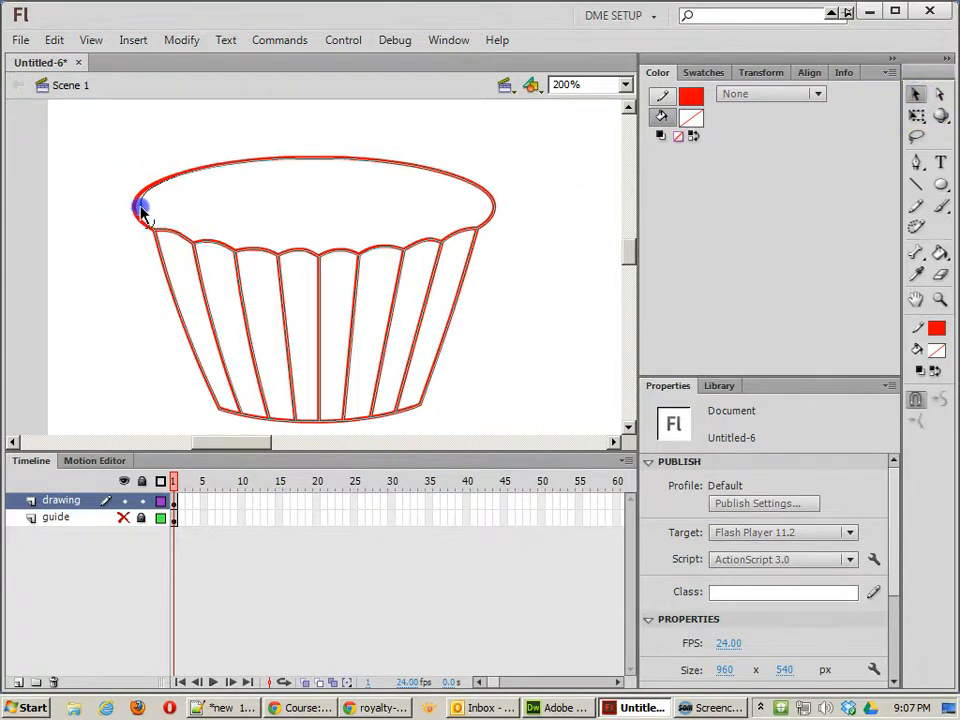
{"action": "left_click", "coordinate": [141, 210]}
{"action": "double_click", "coordinate": [494, 206]}
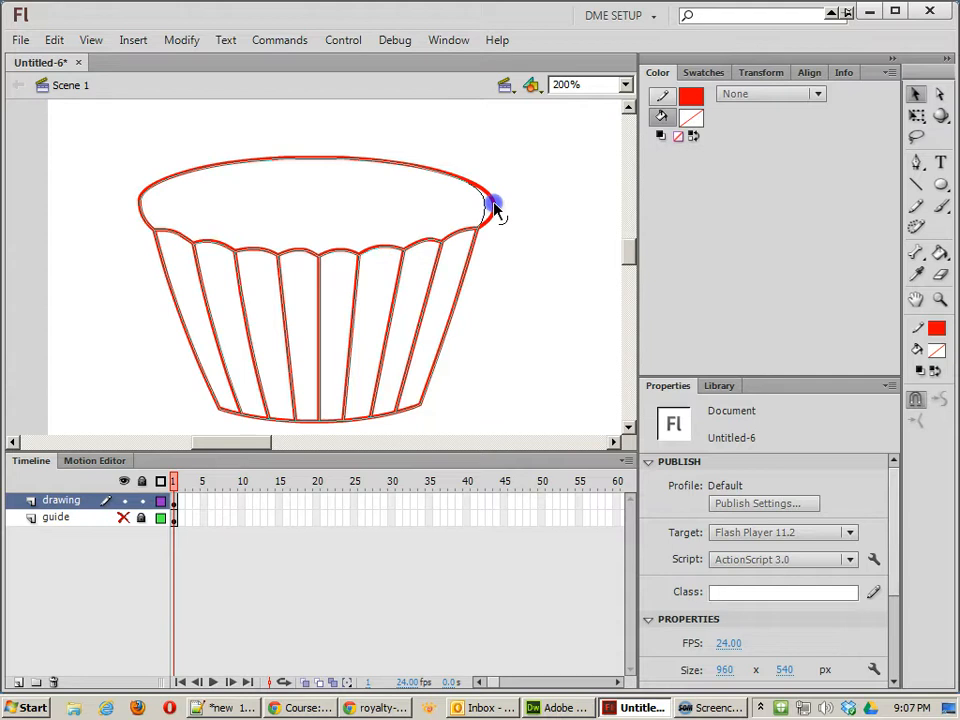
{"action": "left_click_drag", "start_coordinate": [489, 198], "coordinate": [489, 197]}
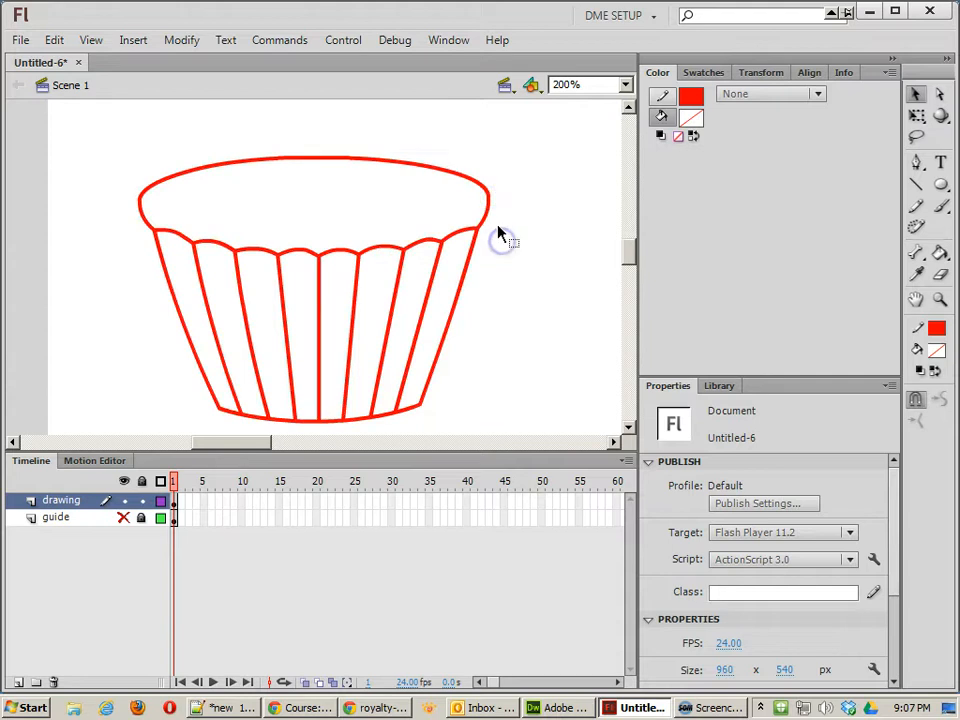
{"action": "double_click", "coordinate": [488, 209]}
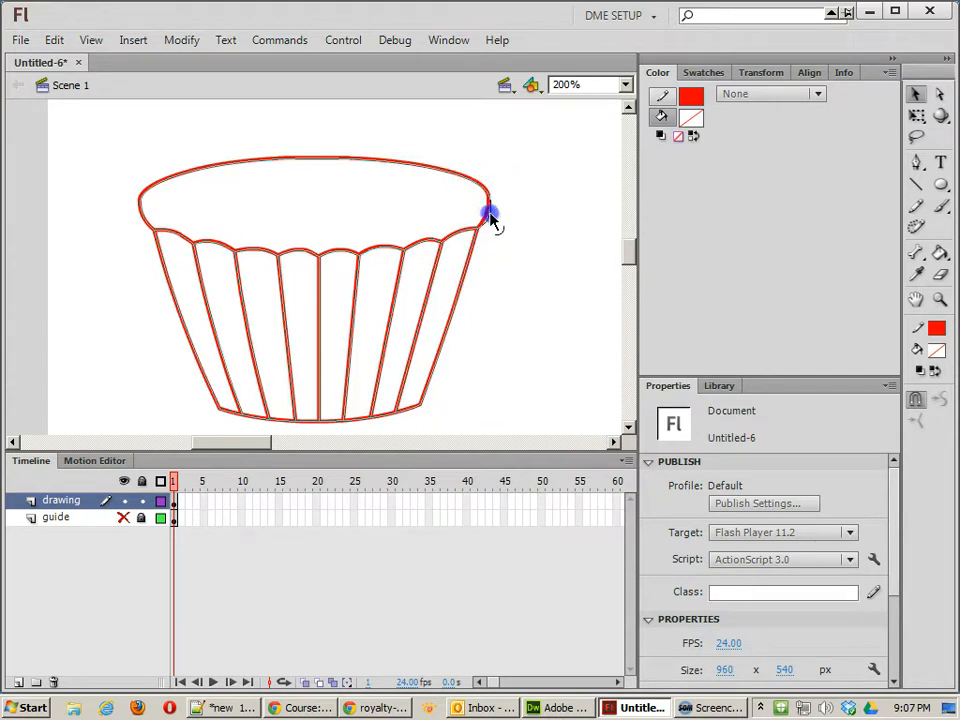
{"action": "left_click", "coordinate": [306, 253]}
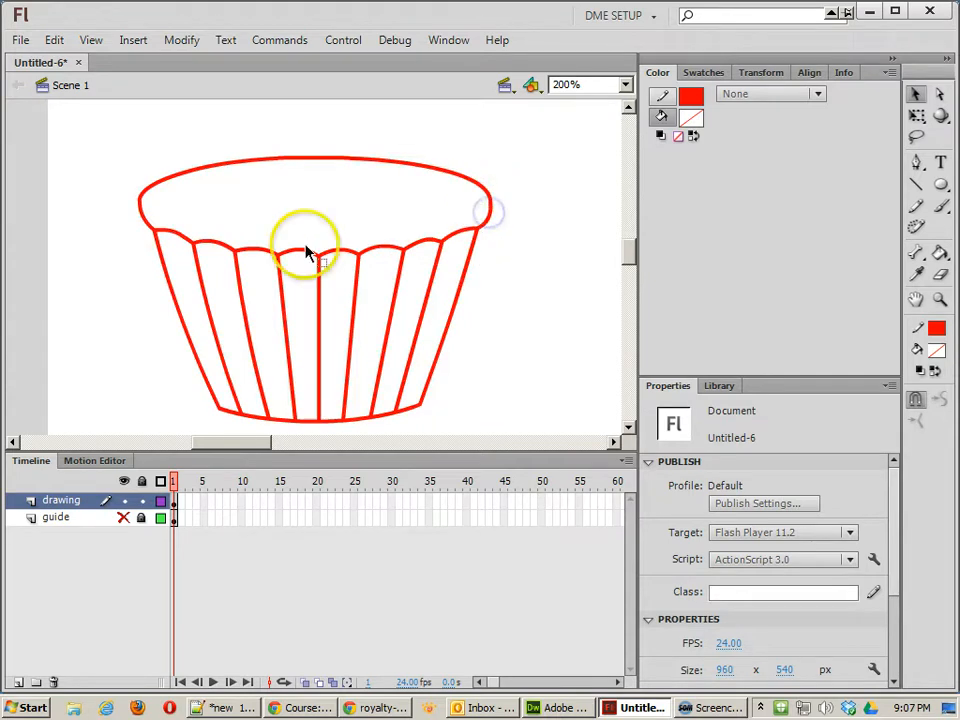
{"action": "double_click", "coordinate": [142, 221]}
{"action": "left_click", "coordinate": [223, 208]}
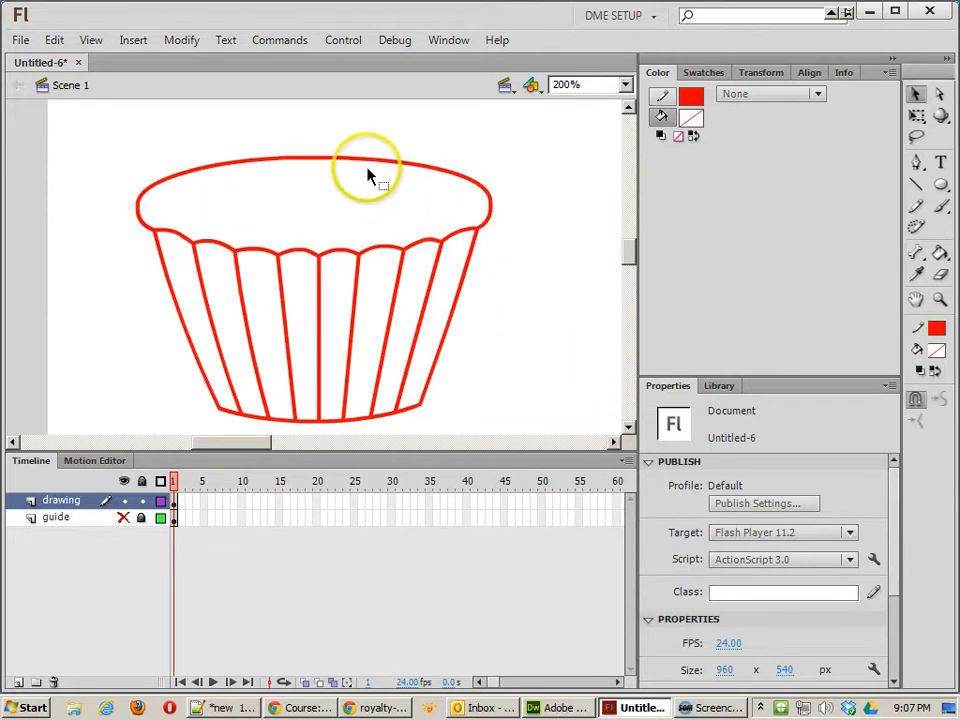
- Show the guide layer again and briefly hide the drawing layer to compare the red outlines with the clipart
{"action": "key", "text": "ctrl+minus"}
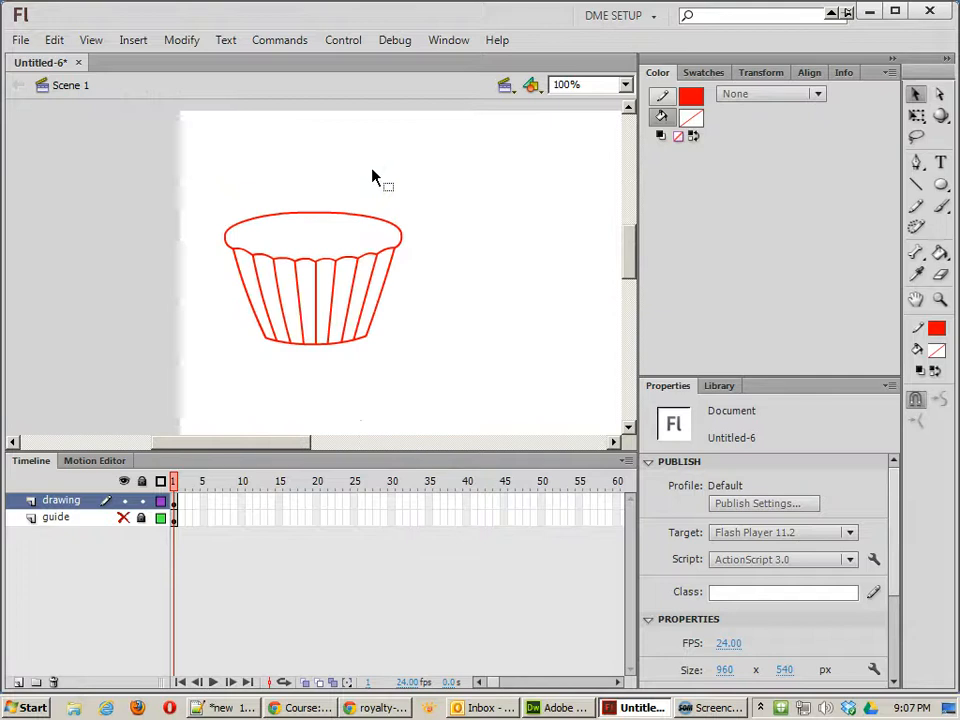
{"action": "left_click", "coordinate": [122, 519]}
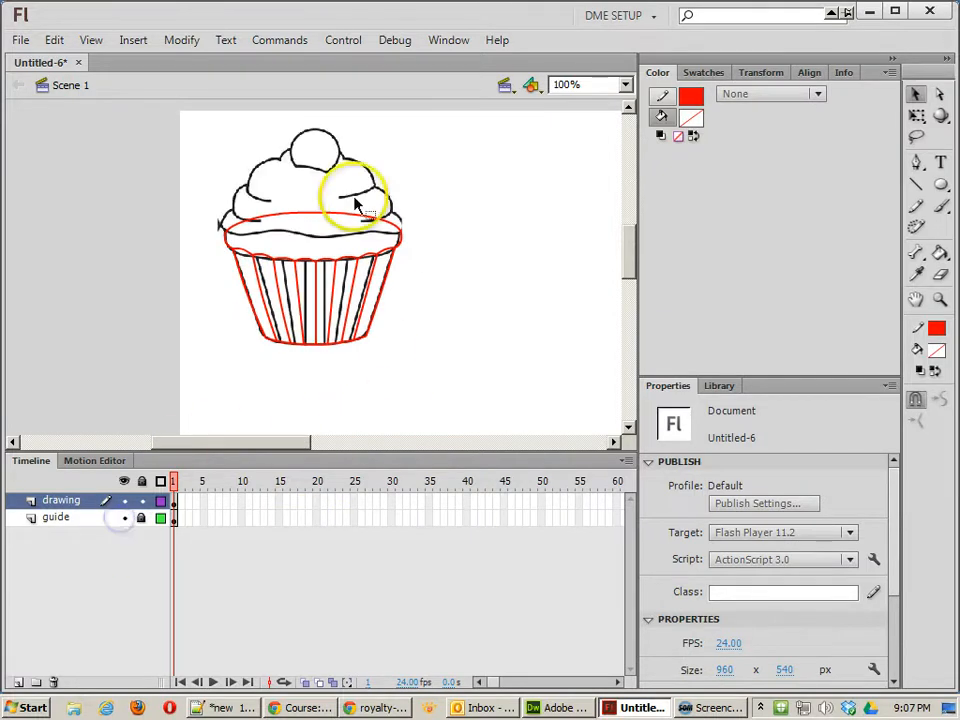
{"action": "left_click", "coordinate": [122, 500]}
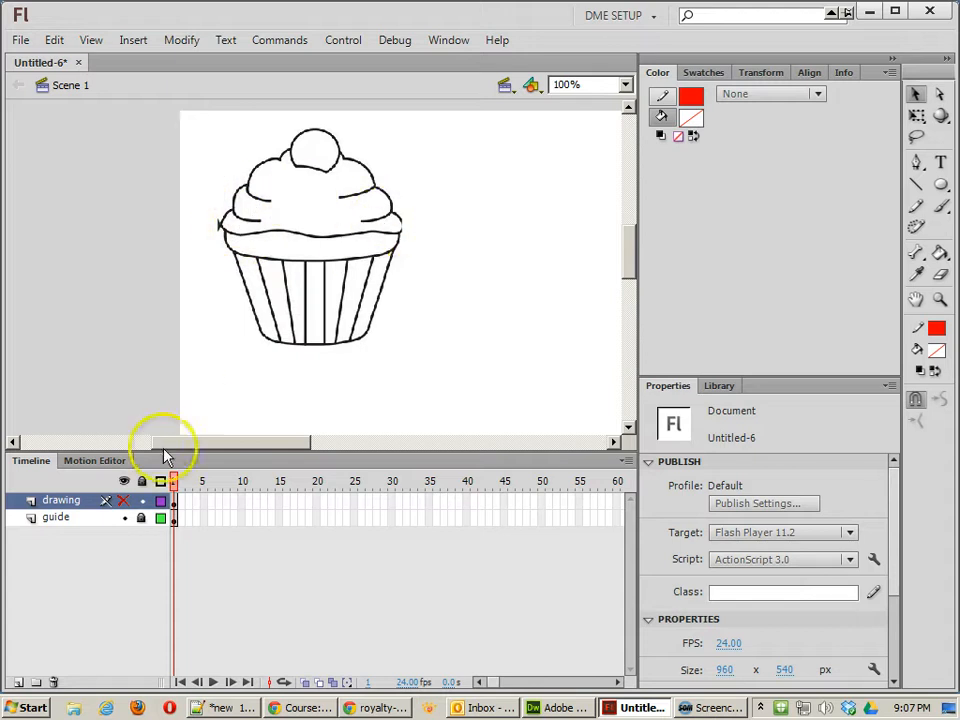
{"action": "left_click", "coordinate": [123, 501]}
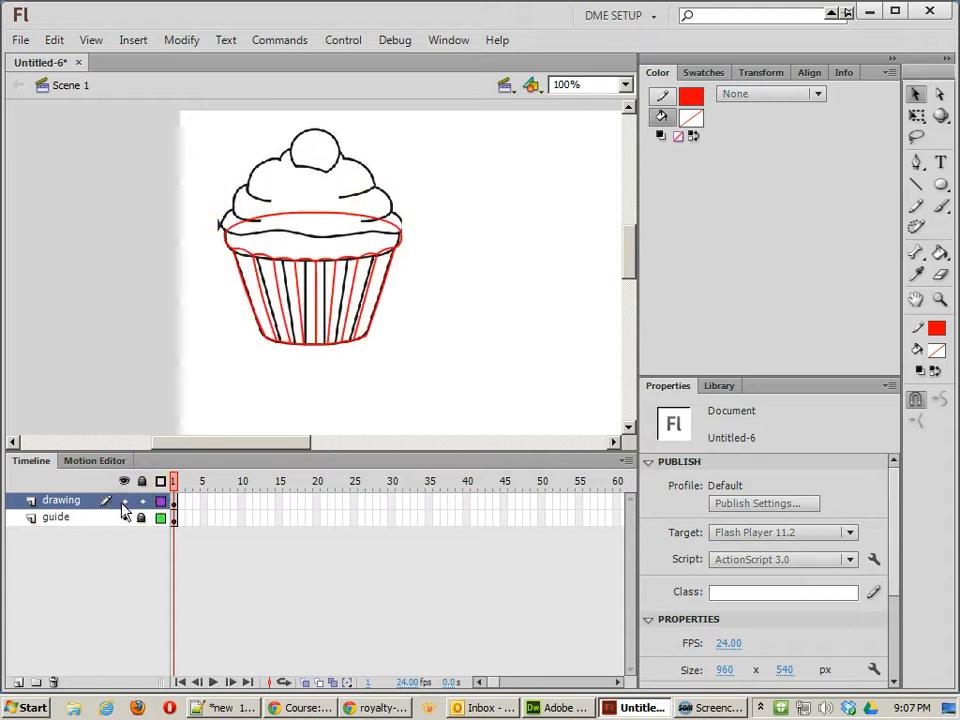
- Select all the red wrapper outlines on the drawing layer and group them
{"action": "left_click_drag", "start_coordinate": [207, 203], "coordinate": [435, 366]}
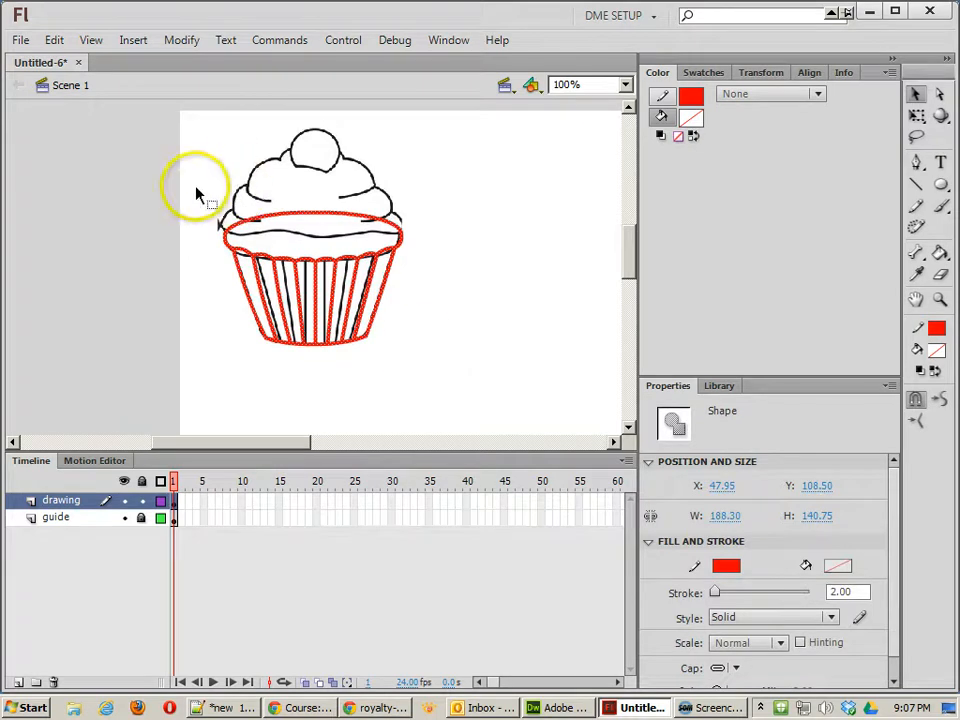
{"action": "key", "text": "ctrl+g"}
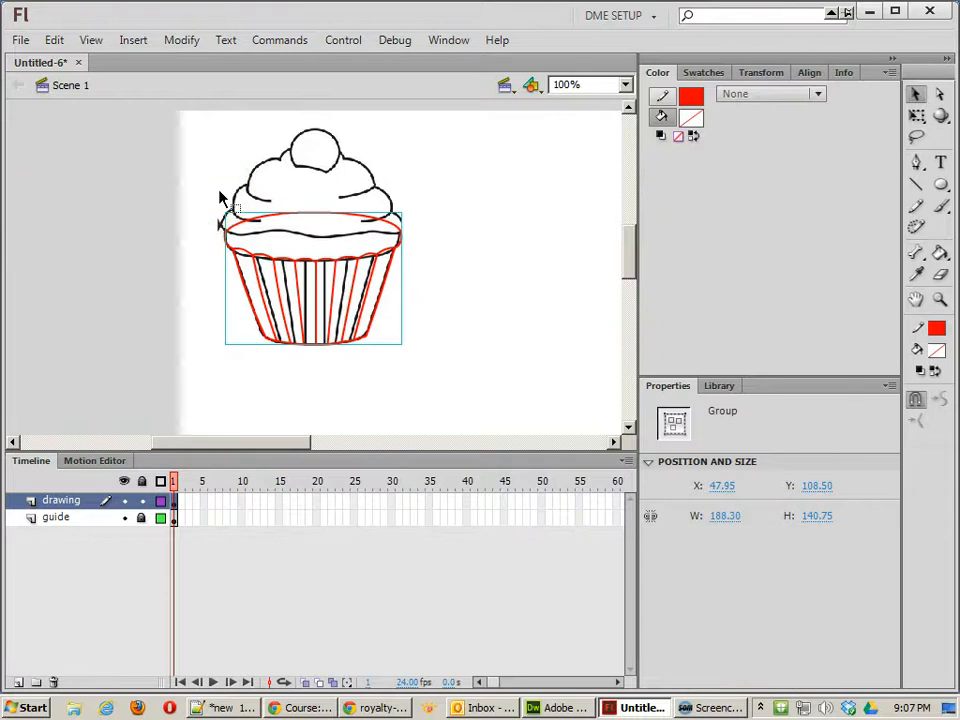
{"action": "left_click", "coordinate": [220, 195]}
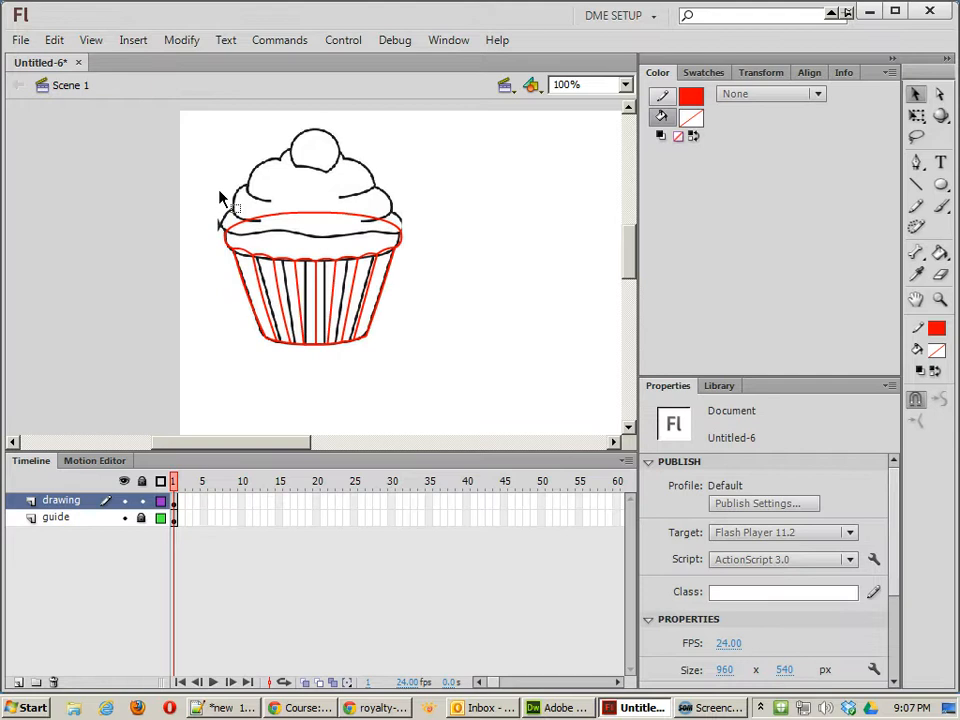
{"action": "left_click", "coordinate": [236, 183]}
- Draw an unfilled red oval over the frosting, about as wide as the cupcake and overlapping the wrapper's top oval
{"action": "key", "text": "ctrl+equal"}
{"action": "key", "text": "space"}
{"action": "left_click_drag", "start_coordinate": [268, 216], "coordinate": [281, 341]}
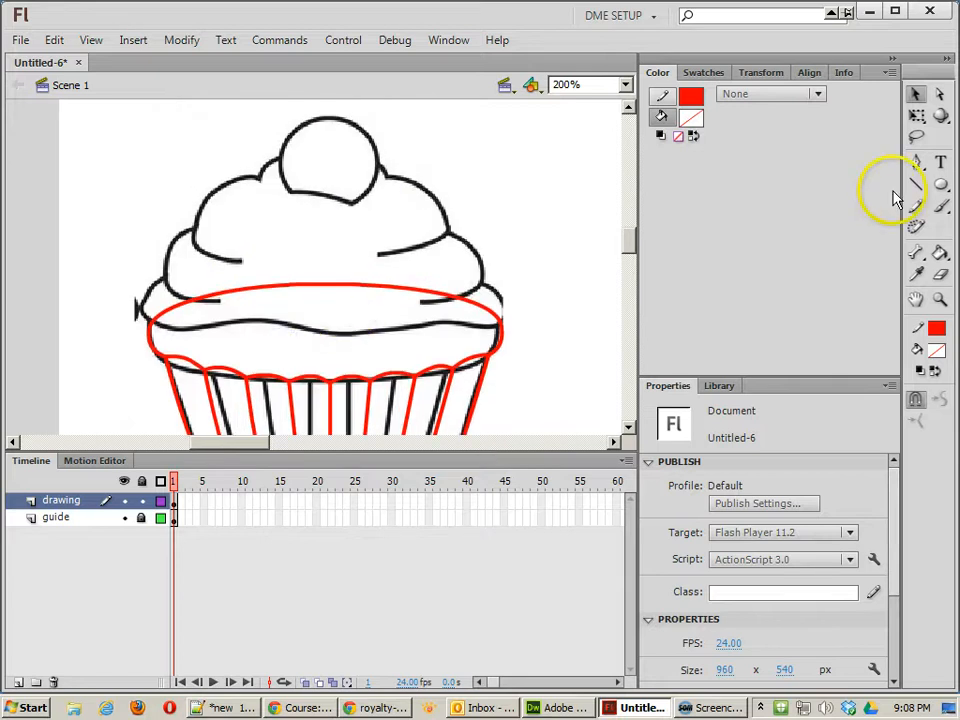
{"action": "left_click", "coordinate": [940, 187]}
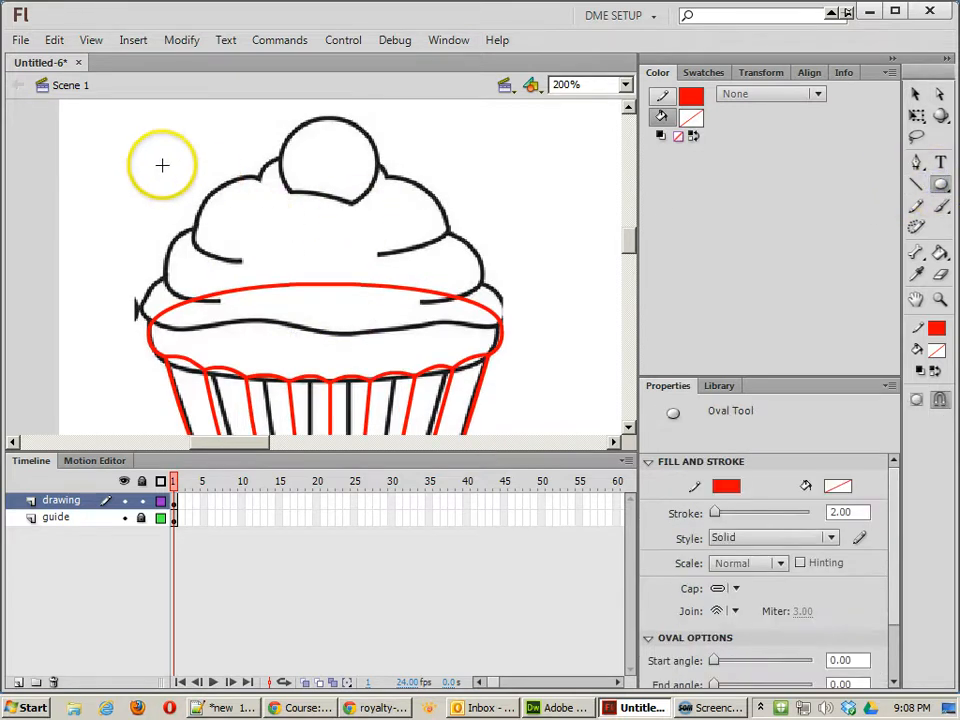
{"action": "left_click_drag", "start_coordinate": [139, 135], "coordinate": [512, 328]}
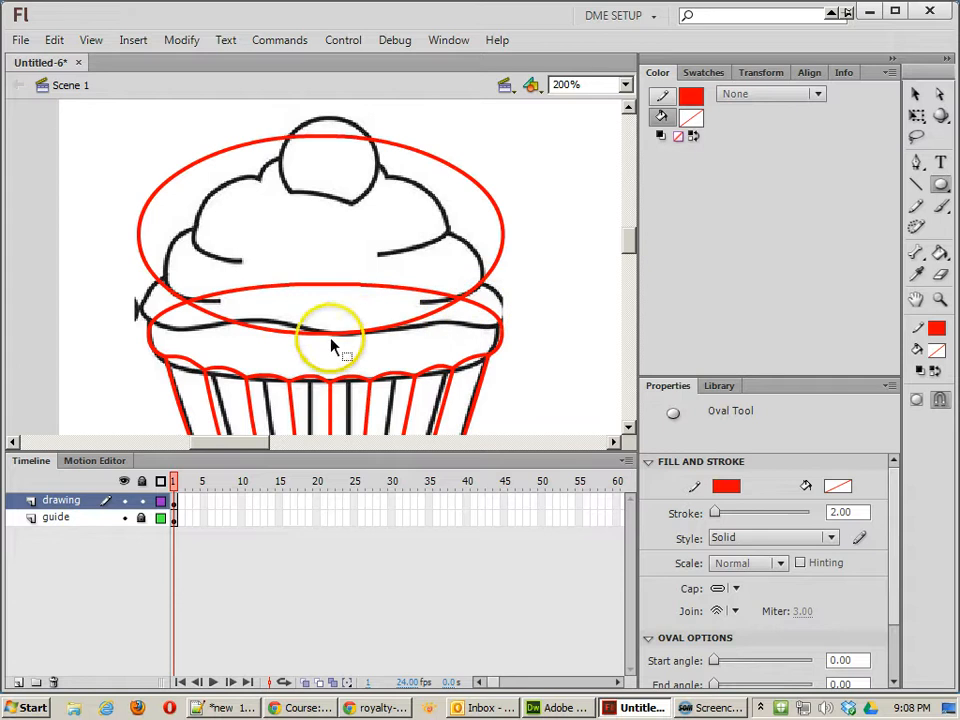
- Bend the frosting oval's lower edge up into a nearly flat, slightly wavy line above the wrapper's top oval
{"action": "left_click_drag", "start_coordinate": [330, 338], "coordinate": [330, 262]}
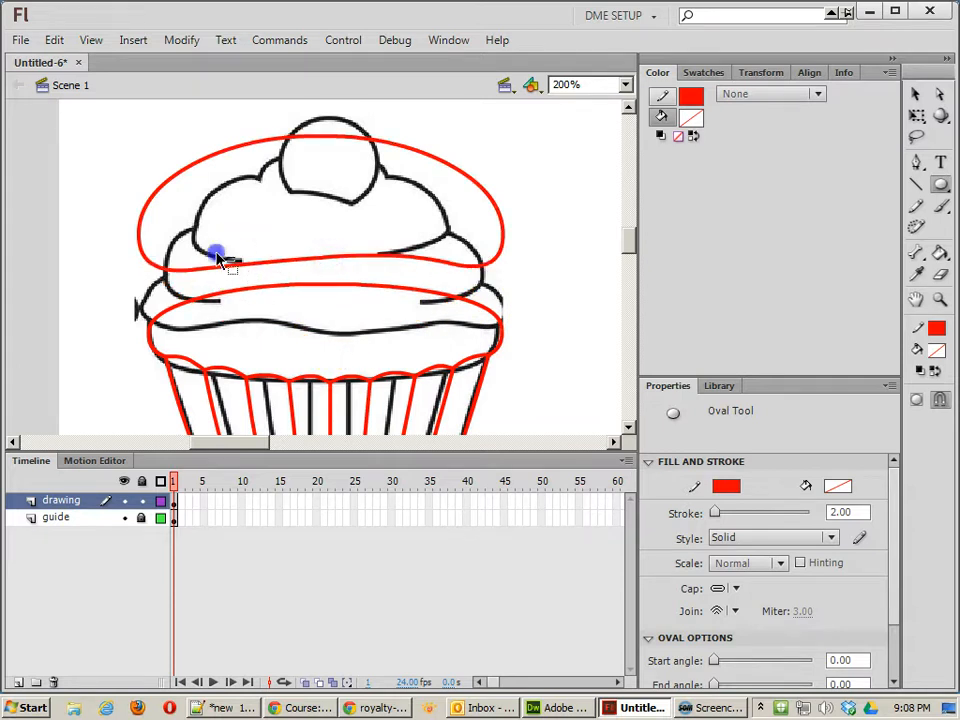
{"action": "left_click_drag", "start_coordinate": [218, 265], "coordinate": [216, 256]}
{"action": "left_click_drag", "start_coordinate": [335, 252], "coordinate": [325, 258]}
{"action": "left_click_drag", "start_coordinate": [500, 257], "coordinate": [500, 215]}
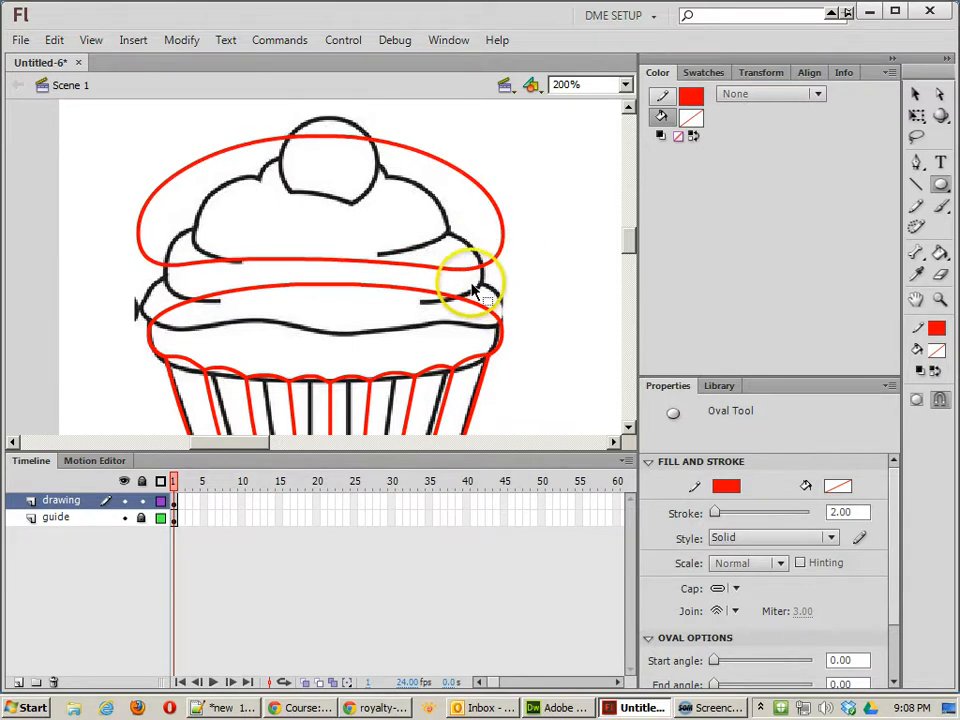
- Add two corner notches to the frosting outline's right side and bulge the segments between them into rounded lobes
{"action": "left_click", "coordinate": [487, 214]}
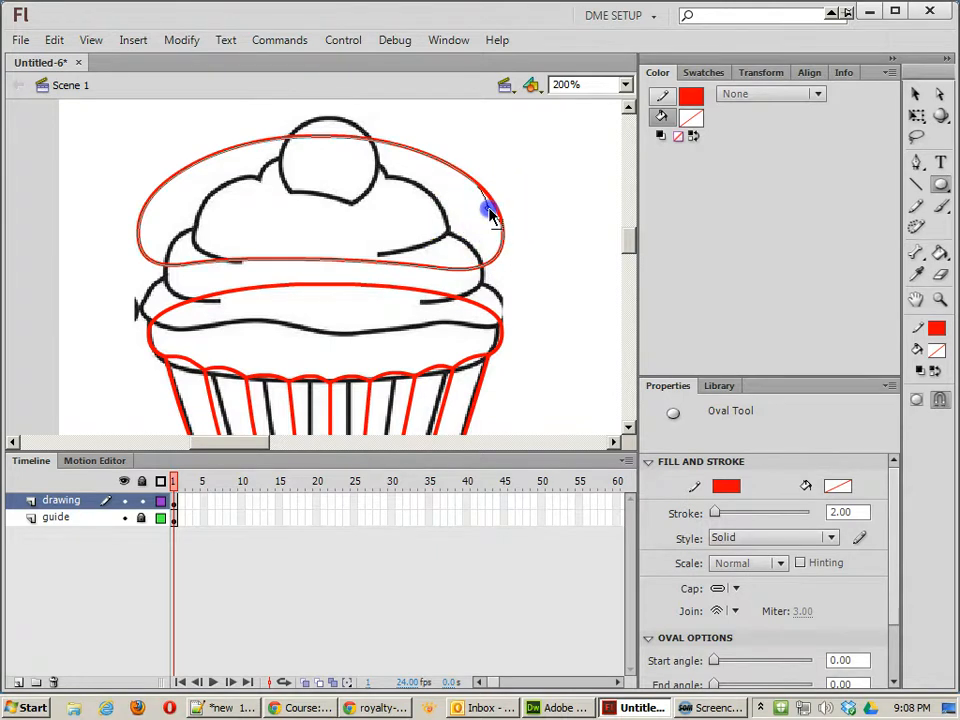
{"action": "left_click", "coordinate": [914, 93]}
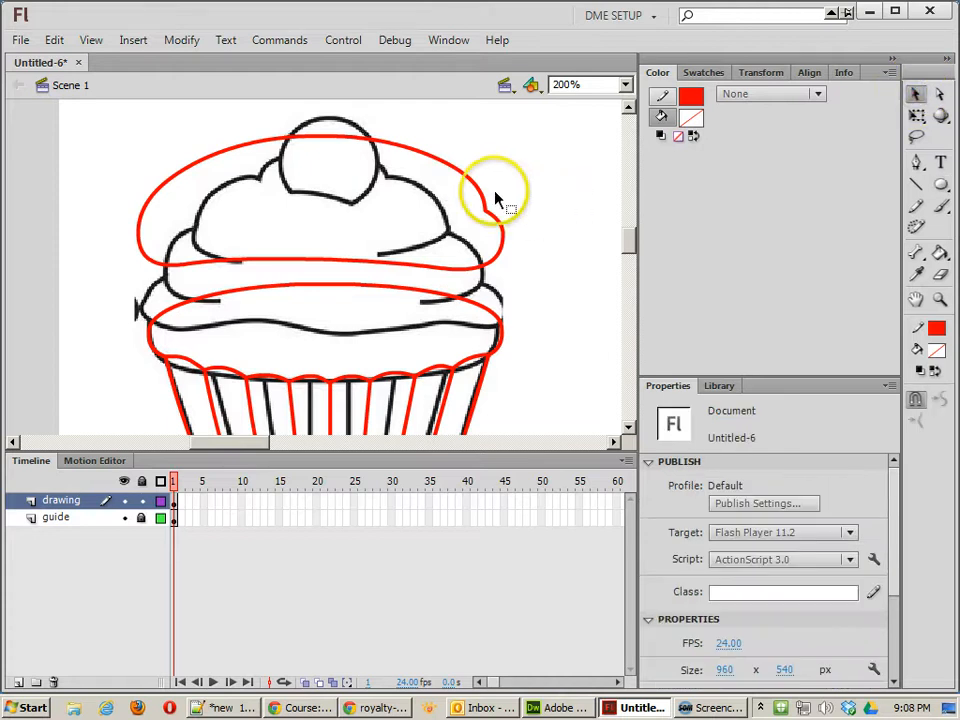
{"action": "mouse_move", "coordinate": [456, 176]}
{"action": "left_mouse_down"}
{"action": "mouse_move", "coordinate": [448, 180]}
{"action": "mouse_move", "coordinate": [467, 193]}
{"action": "mouse_move", "coordinate": [480, 189]}
{"action": "left_mouse_up"}
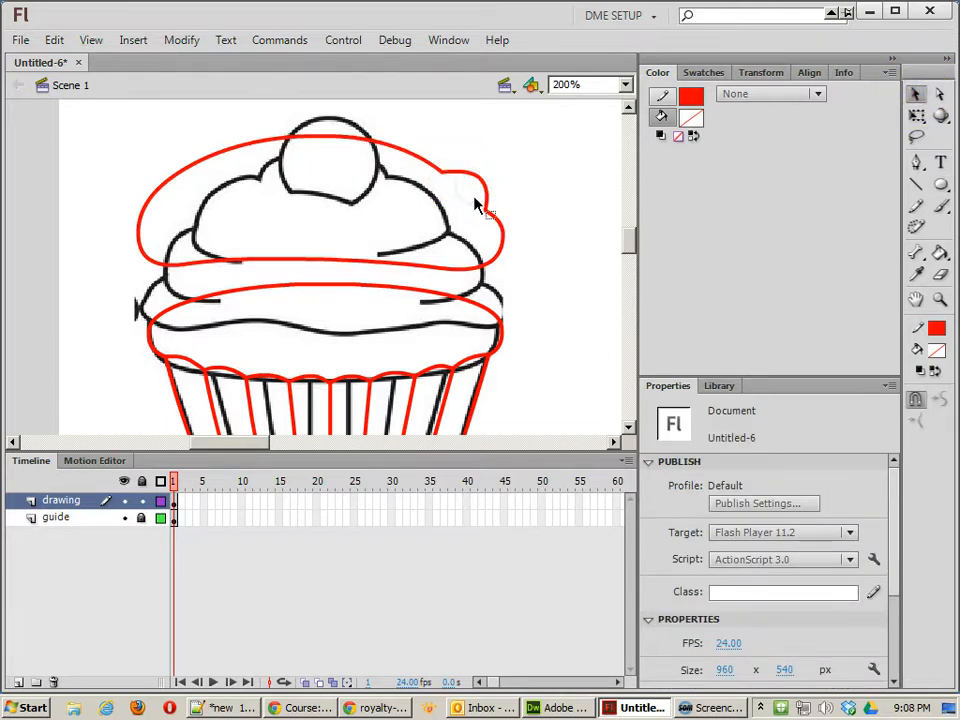
{"action": "left_click_drag", "start_coordinate": [418, 161], "coordinate": [430, 160]}
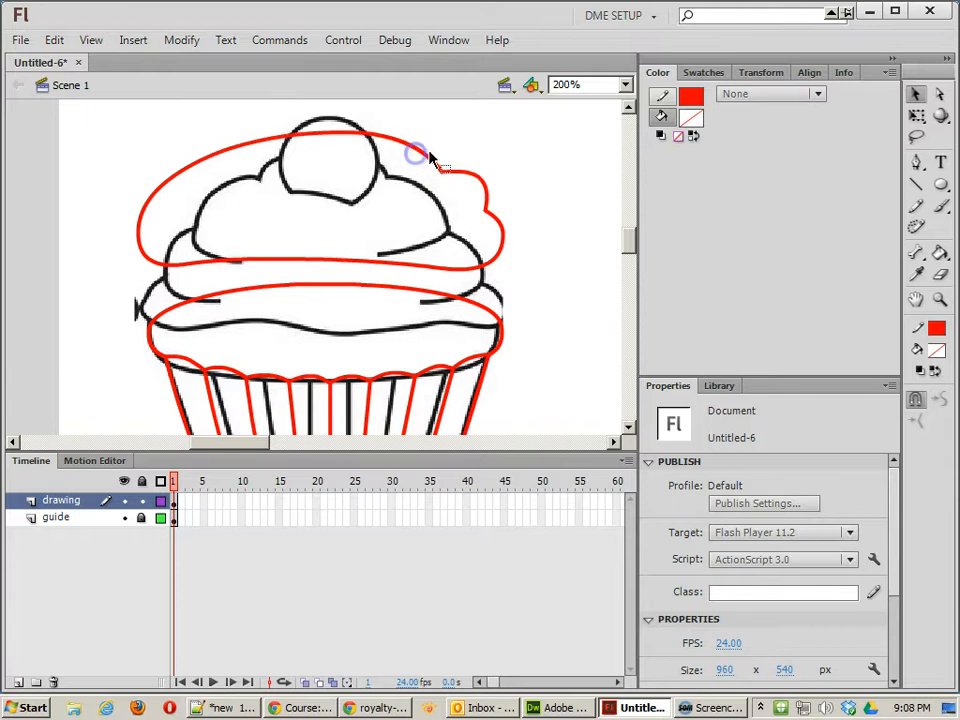
- Add two matching corner notches and rounded lobes on the frosting outline's left side and reshape its top edge
{"action": "left_click", "coordinate": [143, 214]}
{"action": "mouse_move", "coordinate": [151, 214]}
{"action": "left_mouse_down"}
{"action": "mouse_move", "coordinate": [190, 184]}
{"action": "mouse_move", "coordinate": [155, 222]}
{"action": "mouse_move", "coordinate": [200, 178]}
{"action": "mouse_move", "coordinate": [196, 157]}
{"action": "left_mouse_up"}
{"action": "left_click", "coordinate": [315, 125]}
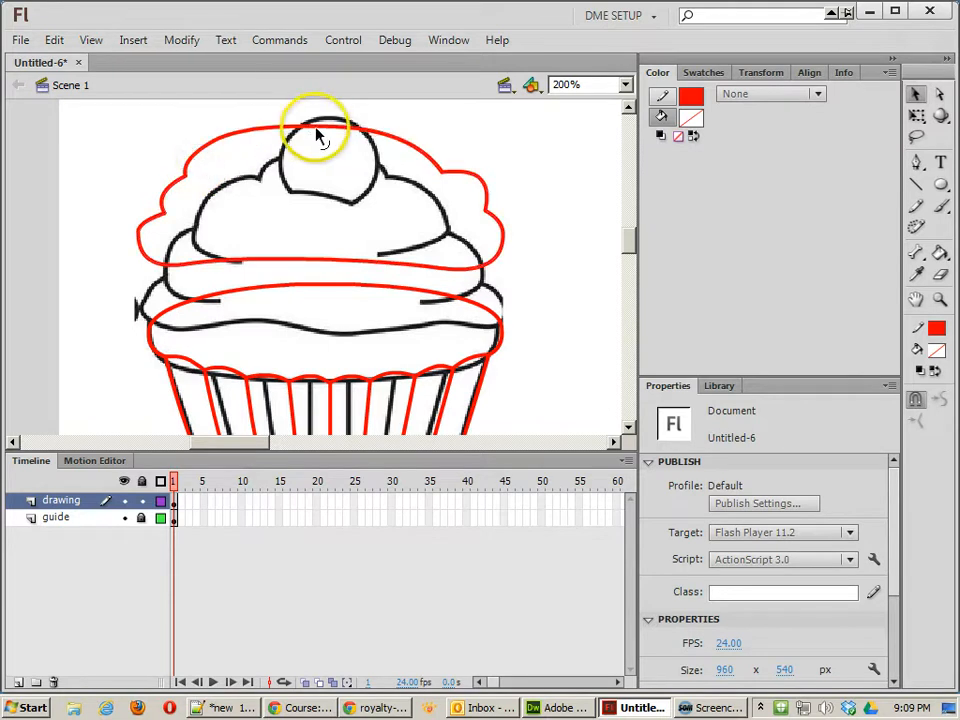
{"action": "left_click_drag", "start_coordinate": [318, 130], "coordinate": [296, 130]}
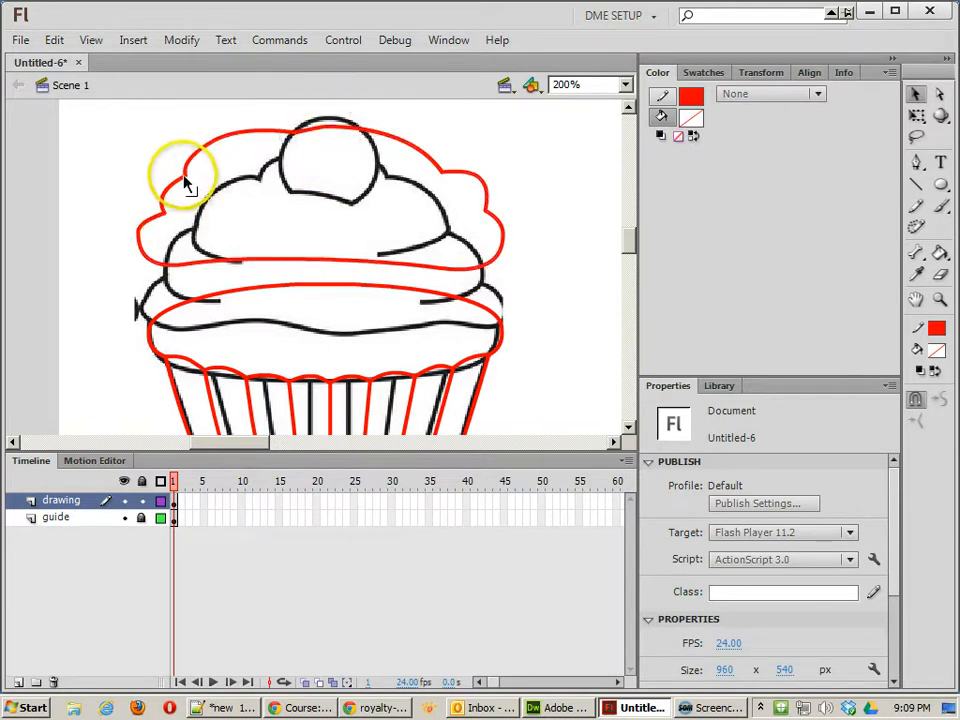
- Move the left notches and the lower right notch slightly inward and smooth the frosting's top curve
{"action": "left_click_drag", "start_coordinate": [191, 178], "coordinate": [169, 214]}
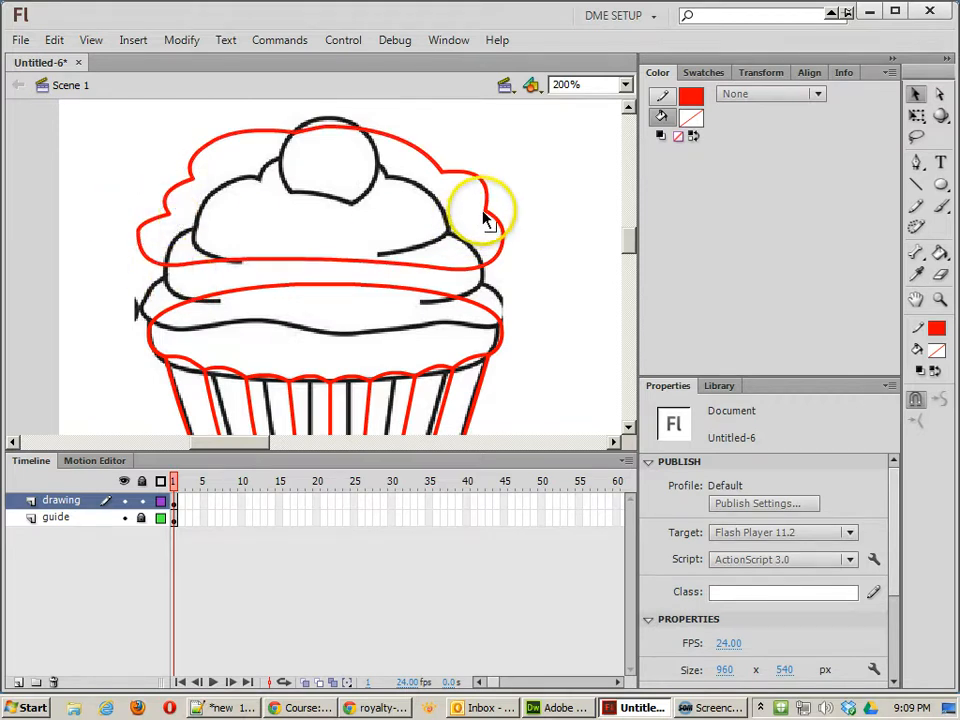
{"action": "left_click_drag", "start_coordinate": [485, 211], "coordinate": [479, 216]}
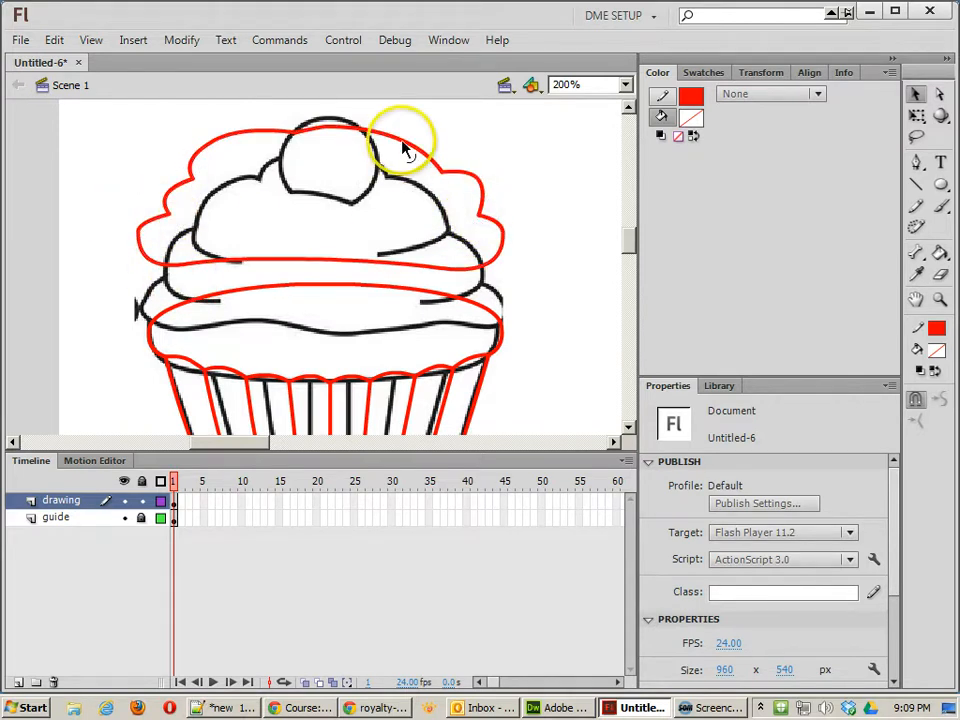
{"action": "mouse_move", "coordinate": [403, 146]}
{"action": "left_mouse_down"}
{"action": "mouse_move", "coordinate": [418, 140]}
{"action": "mouse_move", "coordinate": [410, 152]}
{"action": "left_mouse_up"}
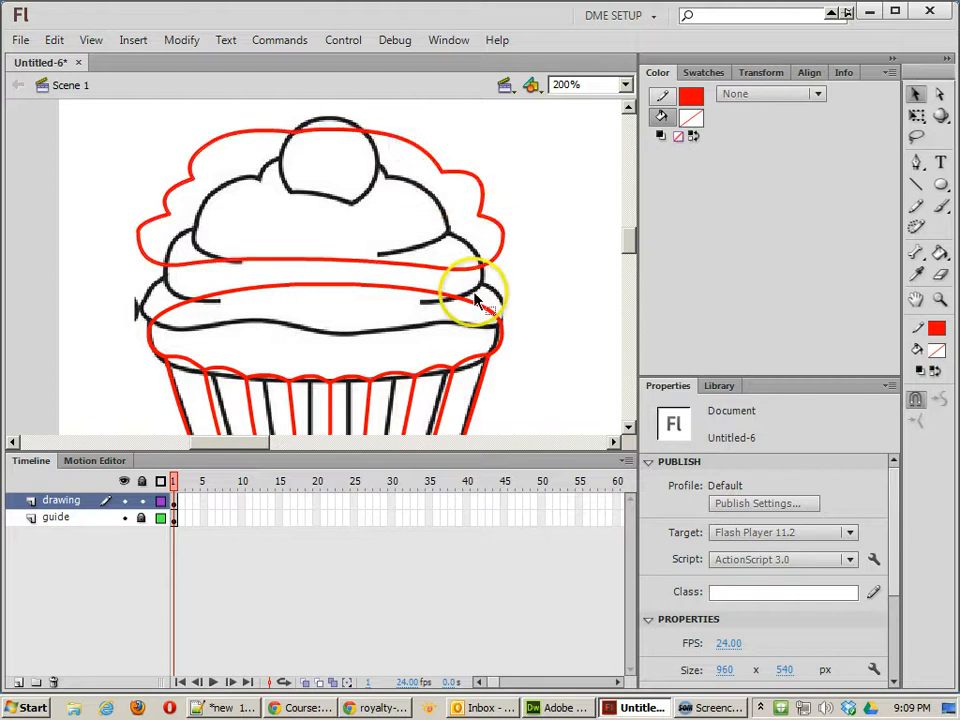
- Draw short crease lines inward from the four frosting notches with the Line tool, curve them, and adjust the right ones' inner ends
{"action": "left_click", "coordinate": [916, 184]}
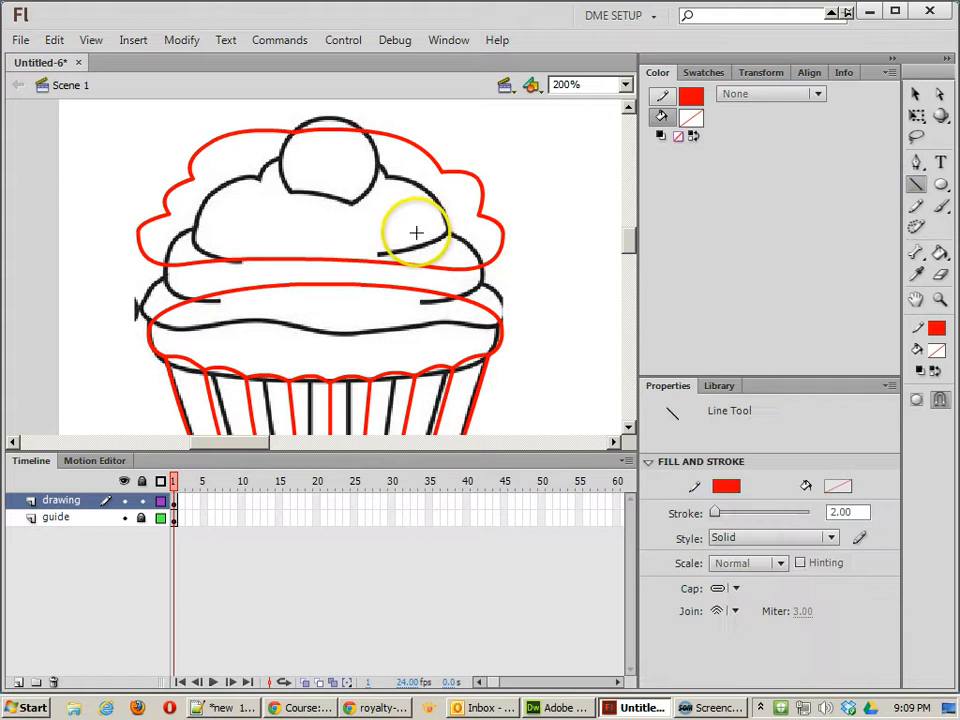
{"action": "left_click_drag", "start_coordinate": [414, 230], "coordinate": [455, 226]}
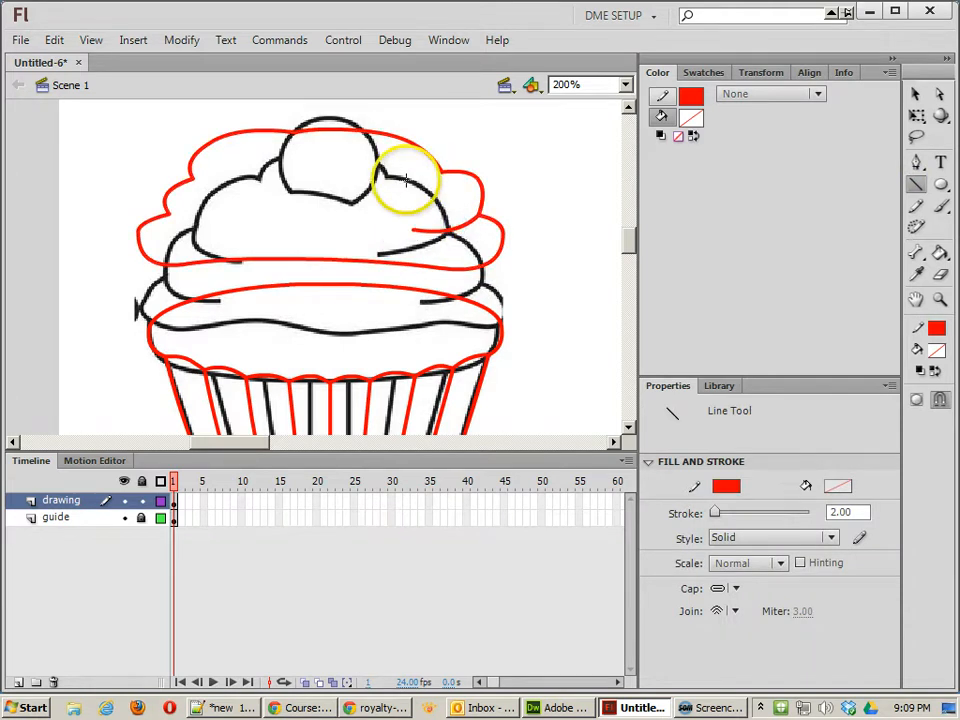
{"action": "mouse_move", "coordinate": [393, 191]}
{"action": "left_mouse_down"}
{"action": "mouse_move", "coordinate": [442, 172]}
{"action": "mouse_move", "coordinate": [388, 179]}
{"action": "mouse_move", "coordinate": [420, 188]}
{"action": "left_mouse_up"}
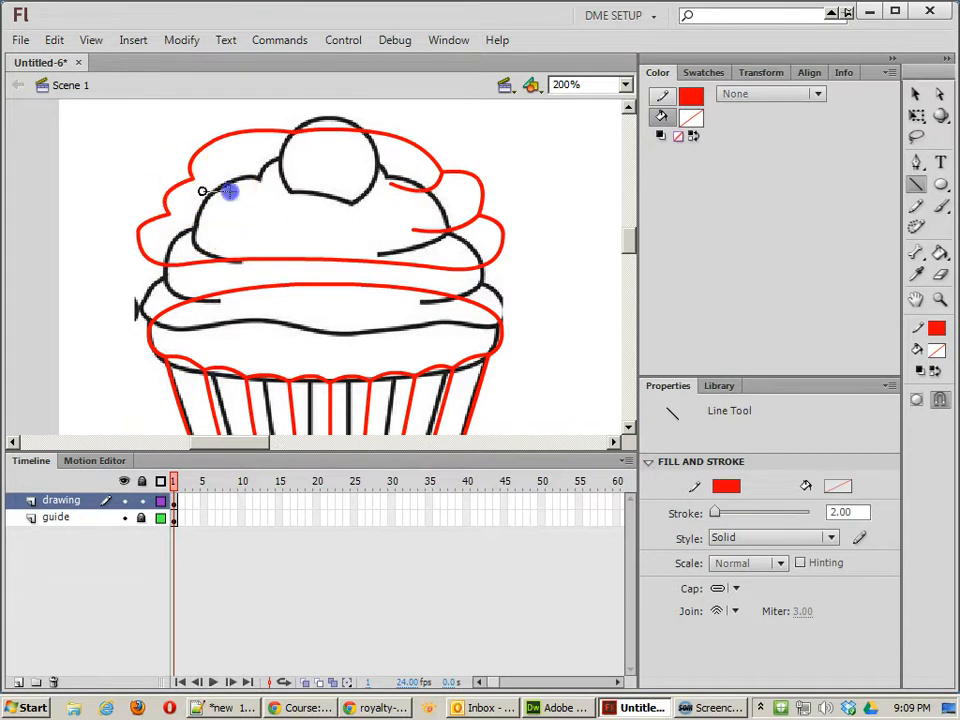
{"action": "mouse_move", "coordinate": [200, 182]}
{"action": "left_mouse_down"}
{"action": "mouse_move", "coordinate": [193, 178]}
{"action": "mouse_move", "coordinate": [211, 196]}
{"action": "mouse_move", "coordinate": [183, 219]}
{"action": "mouse_move", "coordinate": [187, 230]}
{"action": "mouse_move", "coordinate": [203, 222]}
{"action": "mouse_move", "coordinate": [214, 194]}
{"action": "left_mouse_up"}
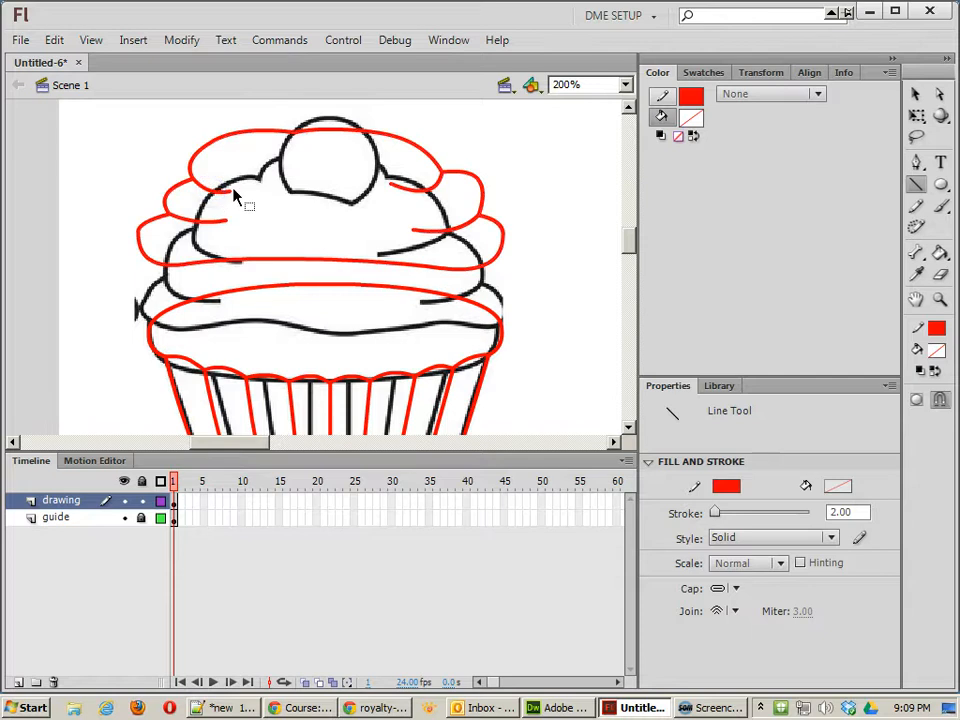
{"action": "mouse_move", "coordinate": [418, 188]}
{"action": "left_mouse_down"}
{"action": "mouse_move", "coordinate": [394, 190]}
{"action": "mouse_move", "coordinate": [399, 236]}
{"action": "mouse_move", "coordinate": [424, 229]}
{"action": "left_mouse_up"}
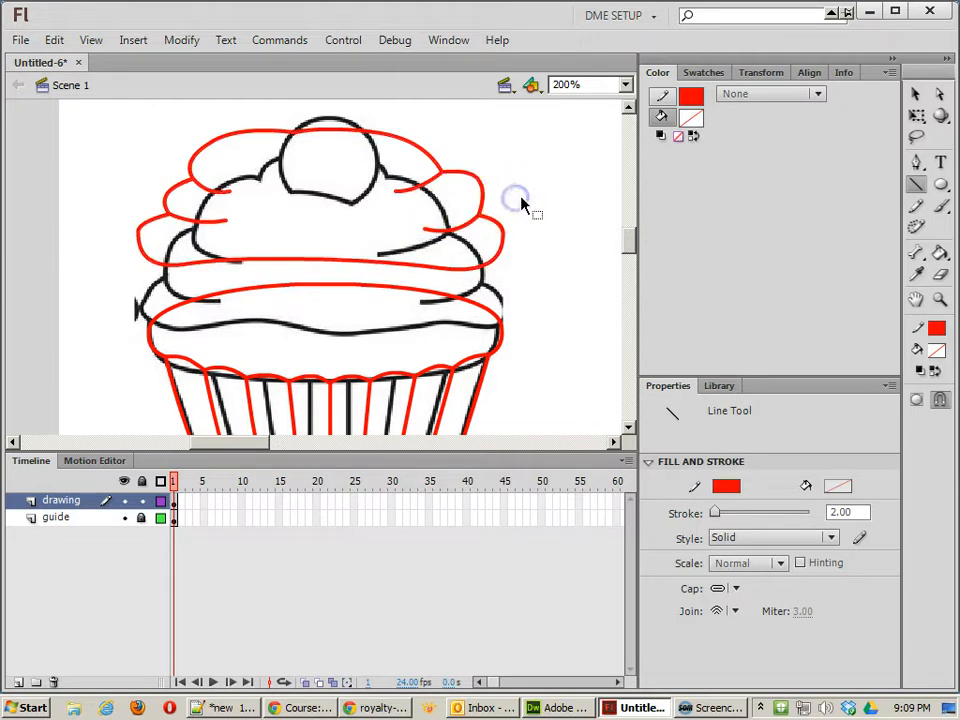
- Group the frosting outlines, try the group over the wrapper's rim, and move it back up clear of the wrapper
{"action": "left_click", "coordinate": [923, 95]}
{"action": "left_click", "coordinate": [434, 159]}
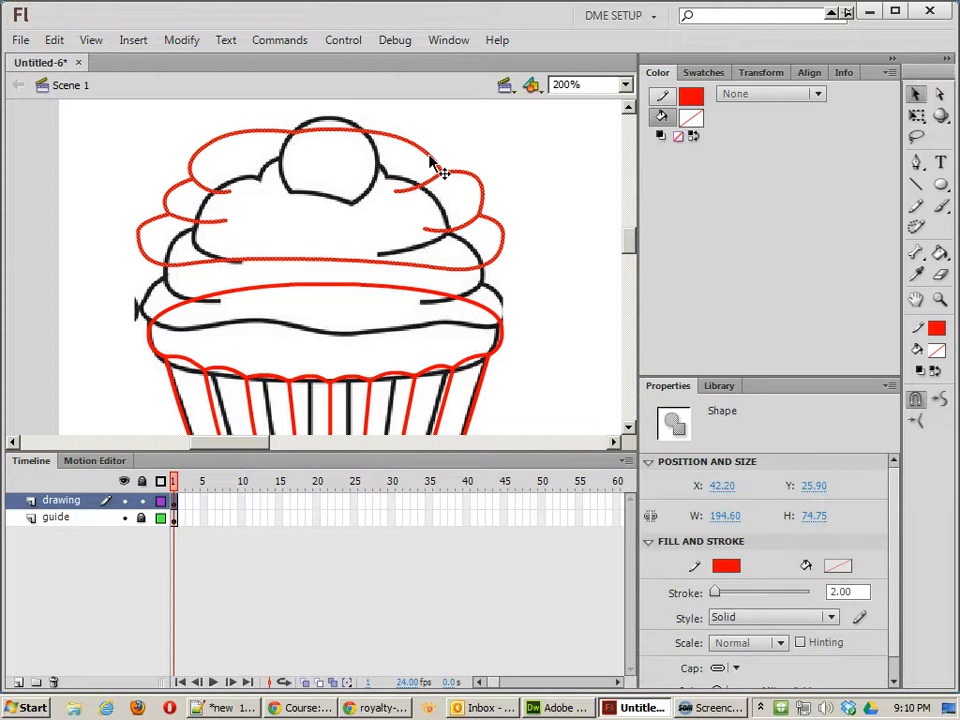
{"action": "key", "text": "ctrl+g"}
{"action": "left_click_drag", "start_coordinate": [454, 173], "coordinate": [460, 222]}
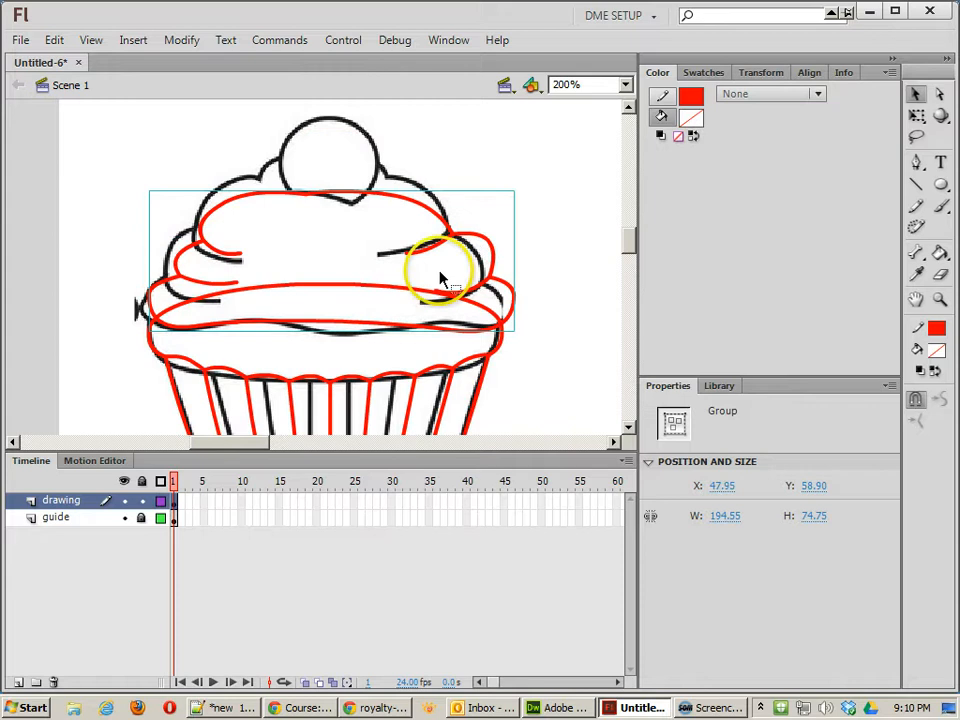
{"action": "left_click_drag", "start_coordinate": [369, 326], "coordinate": [372, 224]}
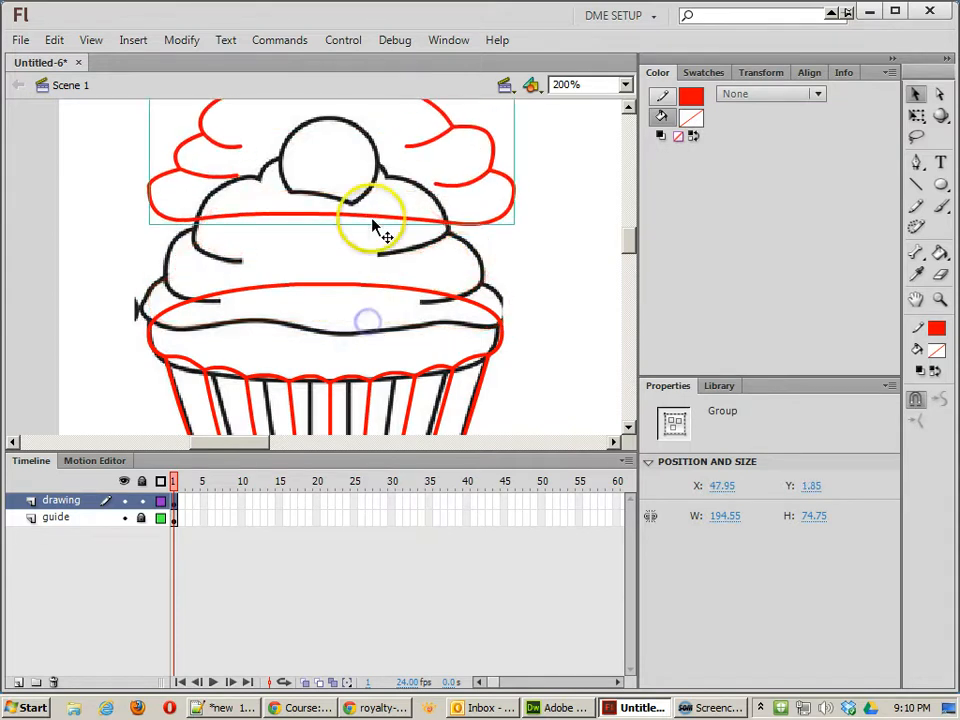
- Open the frosting group for editing and try pulling a new corner point out of its lower edge
{"action": "double_click", "coordinate": [370, 226]}
{"action": "left_click", "coordinate": [381, 238]}
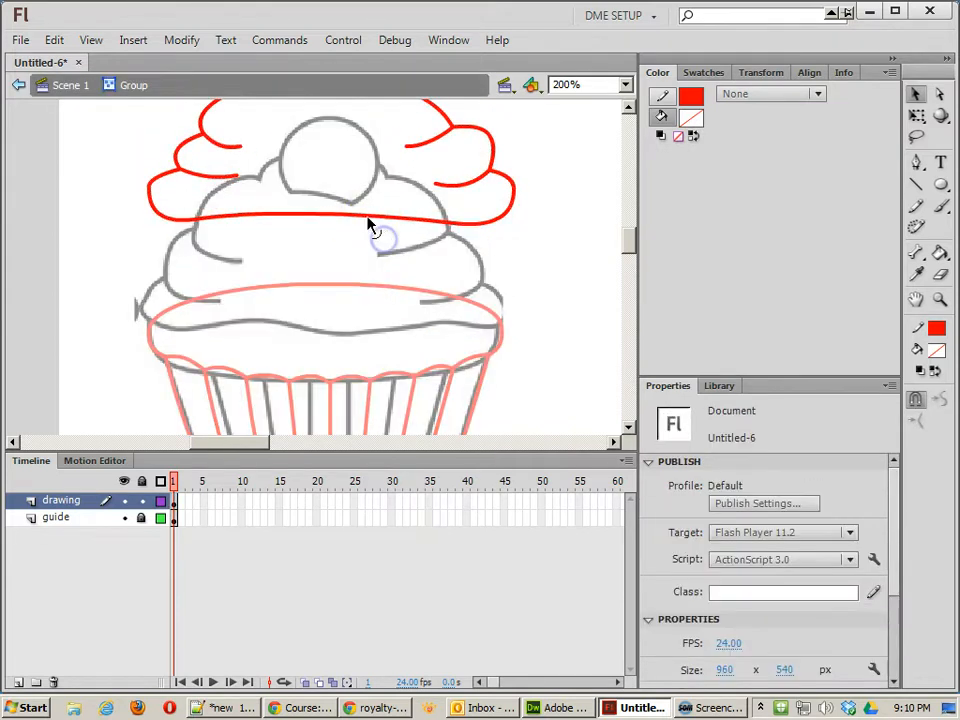
{"action": "double_click", "coordinate": [361, 217]}
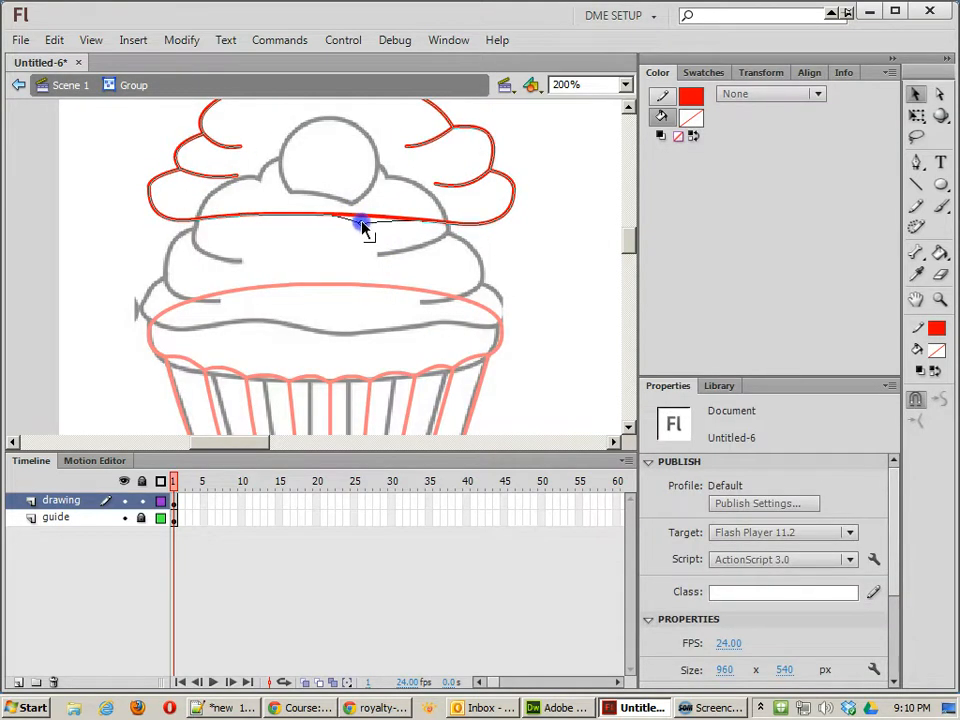
{"action": "left_click", "coordinate": [363, 226]}
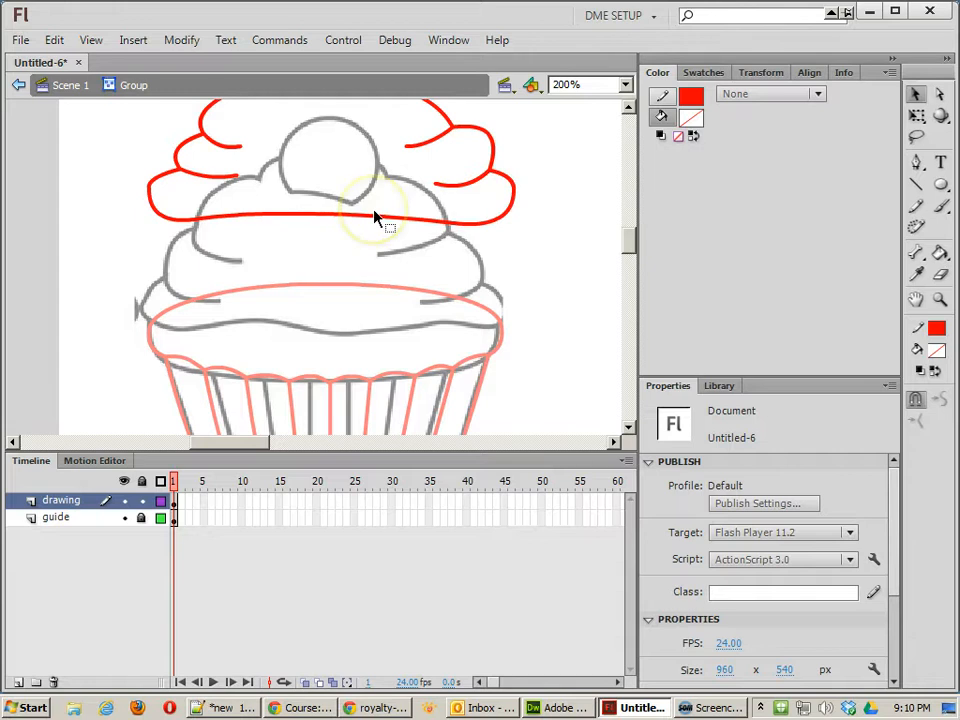
{"action": "left_click", "coordinate": [371, 218]}
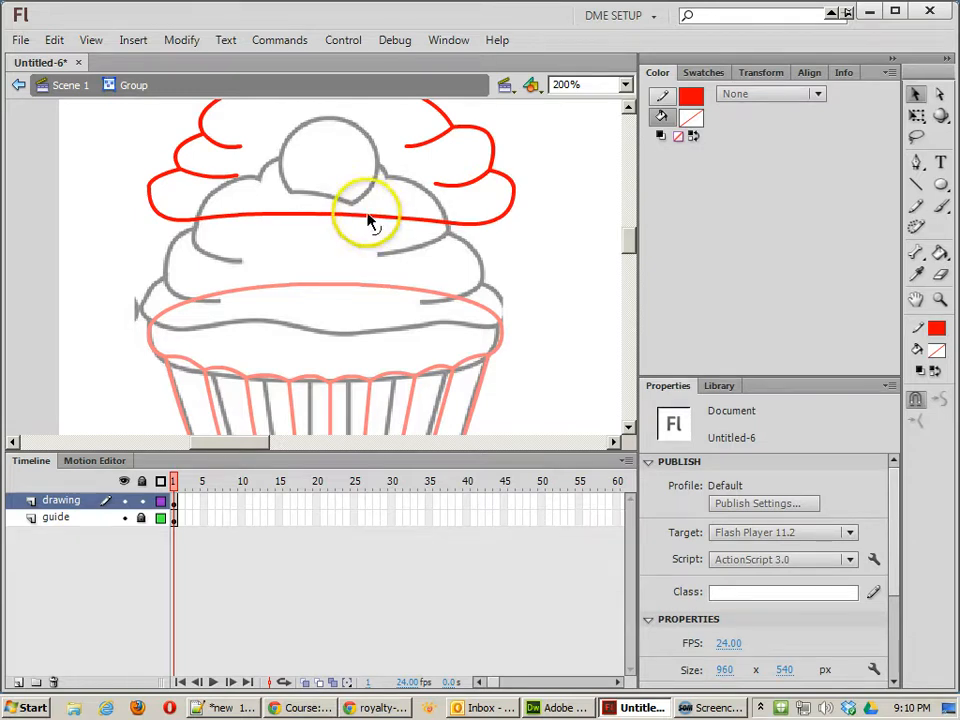
{"action": "left_click", "coordinate": [370, 220]}
- Reshape the frosting's lower edge into a gentle wave with the Subselection tool by adjusting its middle and right anchor points' curve handles
{"action": "left_click", "coordinate": [940, 94]}
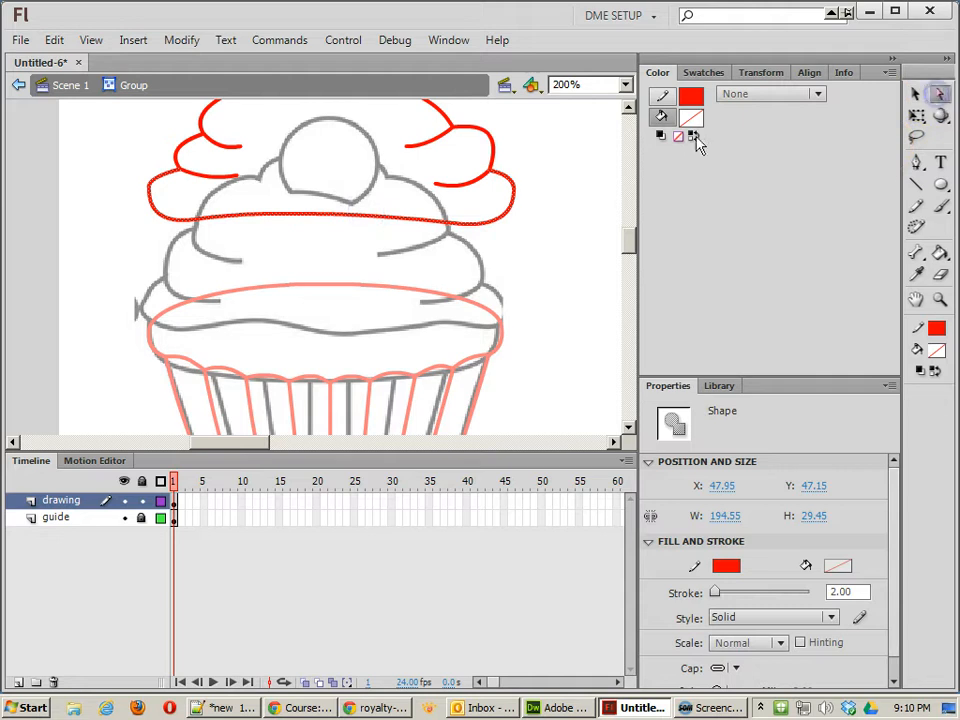
{"action": "left_click", "coordinate": [369, 220]}
{"action": "left_click", "coordinate": [316, 216]}
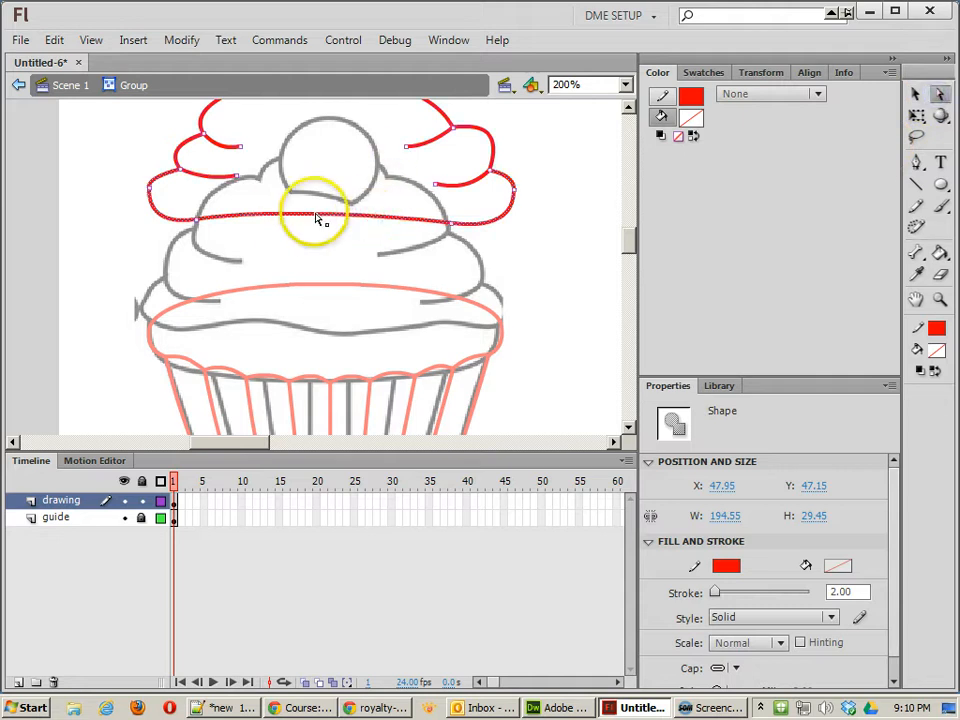
{"action": "left_click_drag", "start_coordinate": [316, 220], "coordinate": [353, 224]}
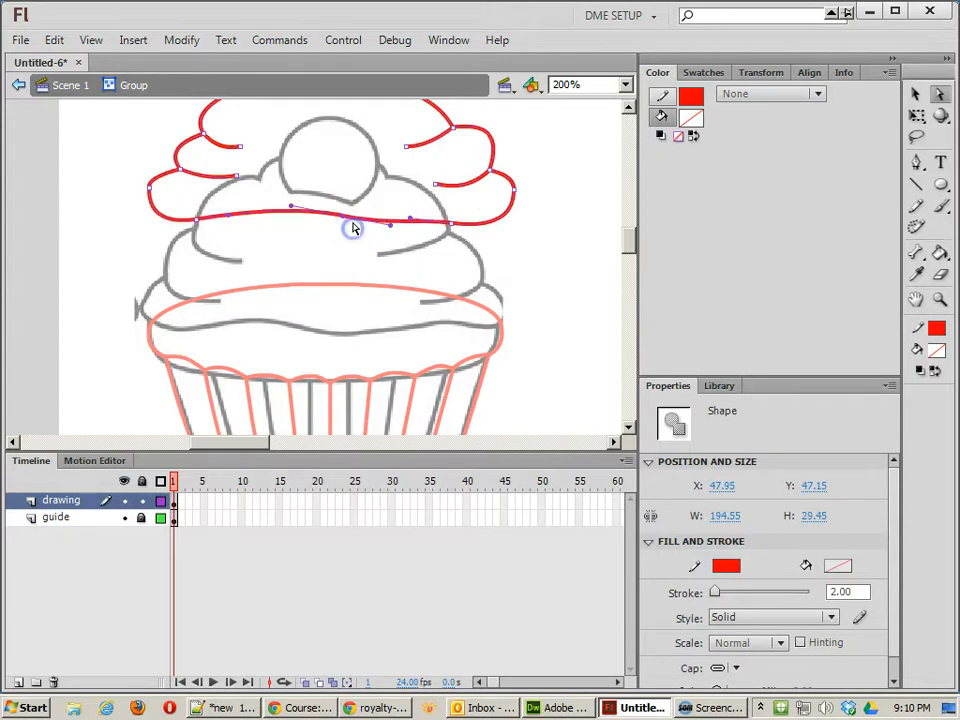
{"action": "left_click", "coordinate": [447, 220]}
{"action": "left_click_drag", "start_coordinate": [410, 217], "coordinate": [343, 218]}
{"action": "left_click", "coordinate": [328, 254]}
{"action": "left_click", "coordinate": [484, 253]}
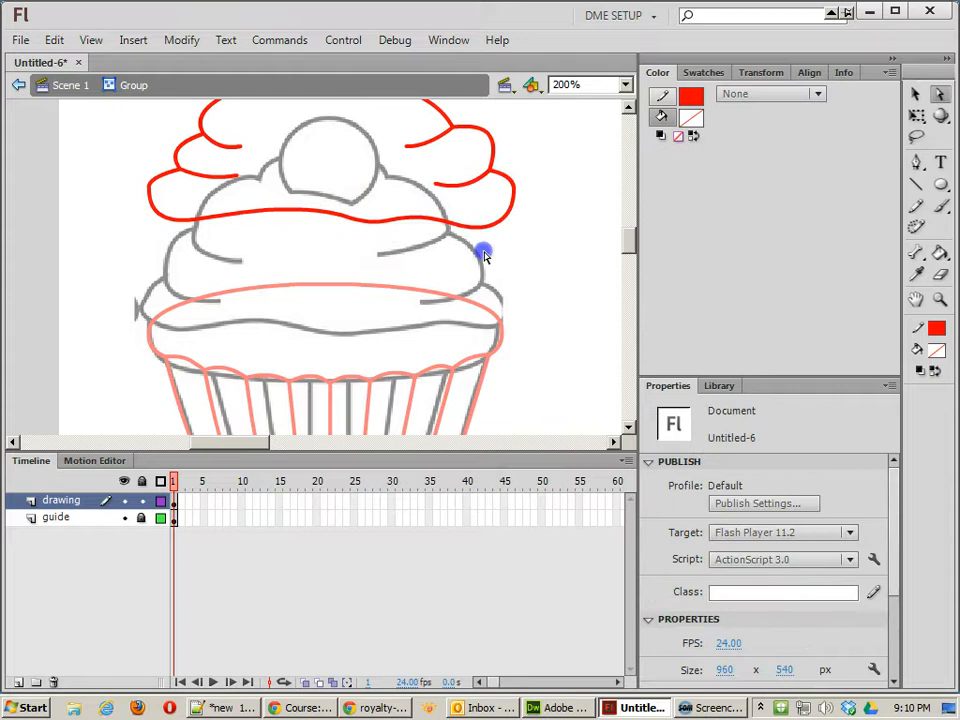
- Exit the group, move the frosting down onto the wrapper's rim, and nudge it two pixels left and up to X 44.95, Y 58.35
{"action": "left_click", "coordinate": [916, 94]}
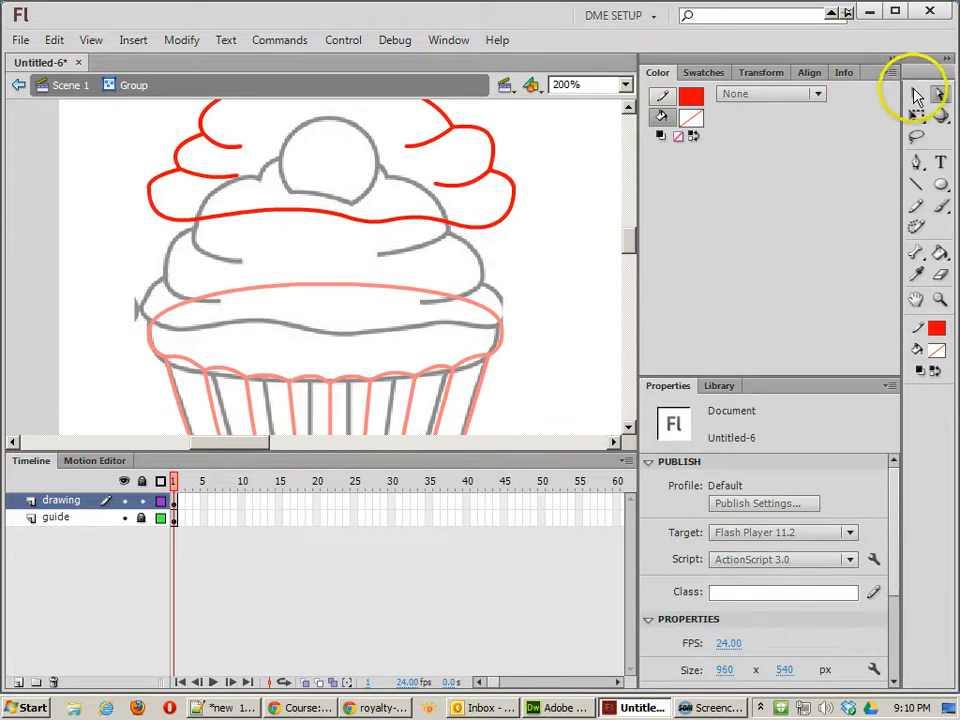
{"action": "left_click", "coordinate": [485, 132]}
{"action": "double_click", "coordinate": [558, 140]}
{"action": "left_click_drag", "start_coordinate": [485, 132], "coordinate": [484, 249]}
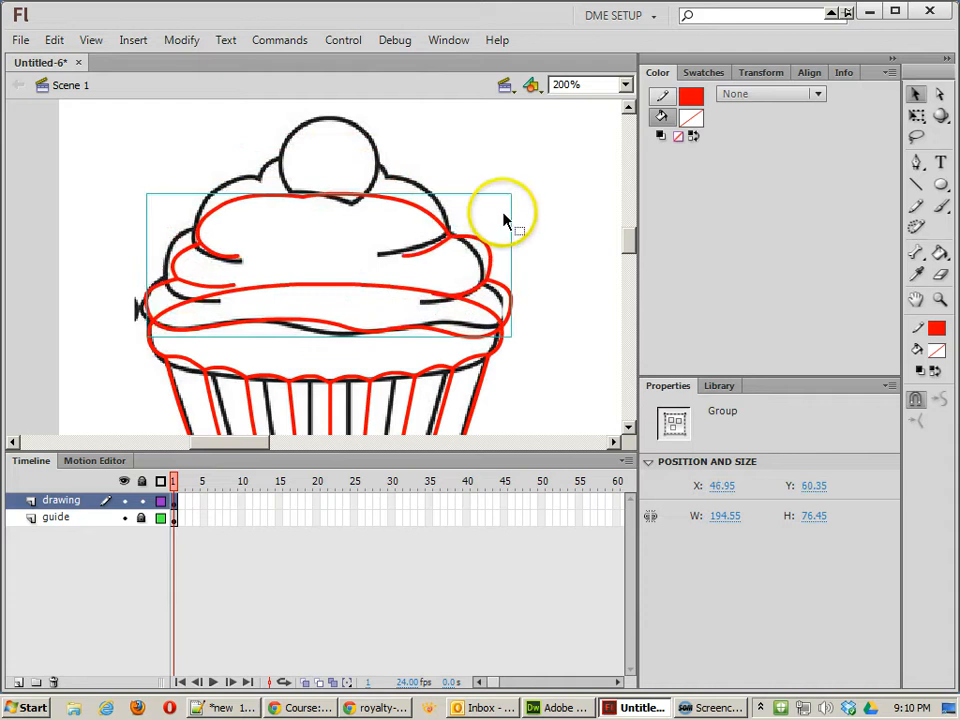
{"action": "key", "text": "Left"}
{"action": "key", "text": "Left"}
{"action": "key", "text": "Up"}
{"action": "key", "text": "Up"}
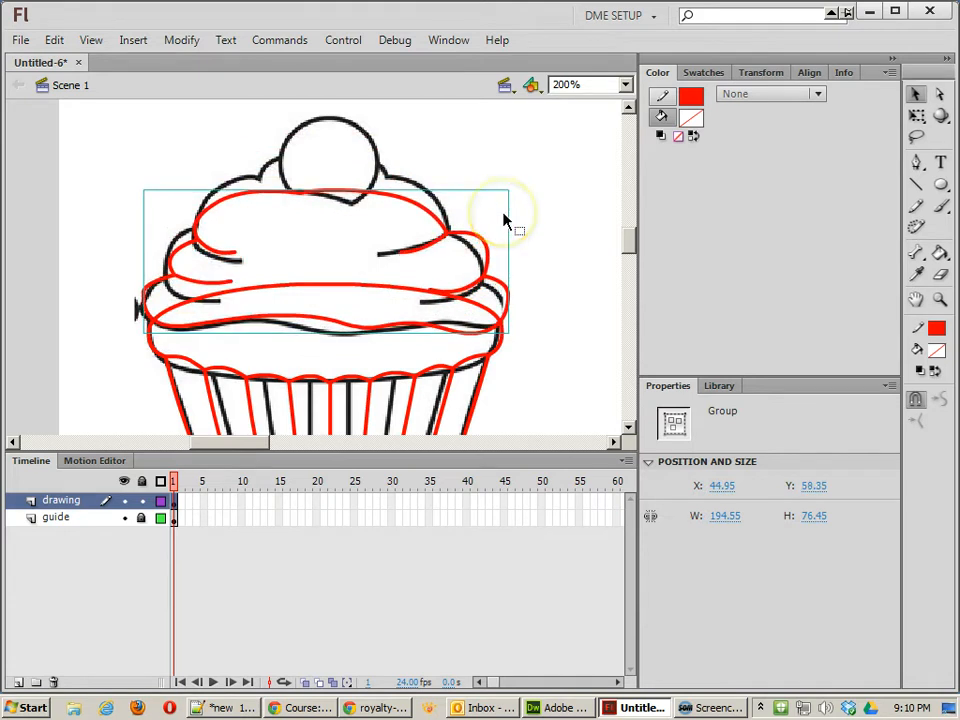
{"action": "double_click", "coordinate": [410, 206]}
{"action": "double_click", "coordinate": [448, 174]}
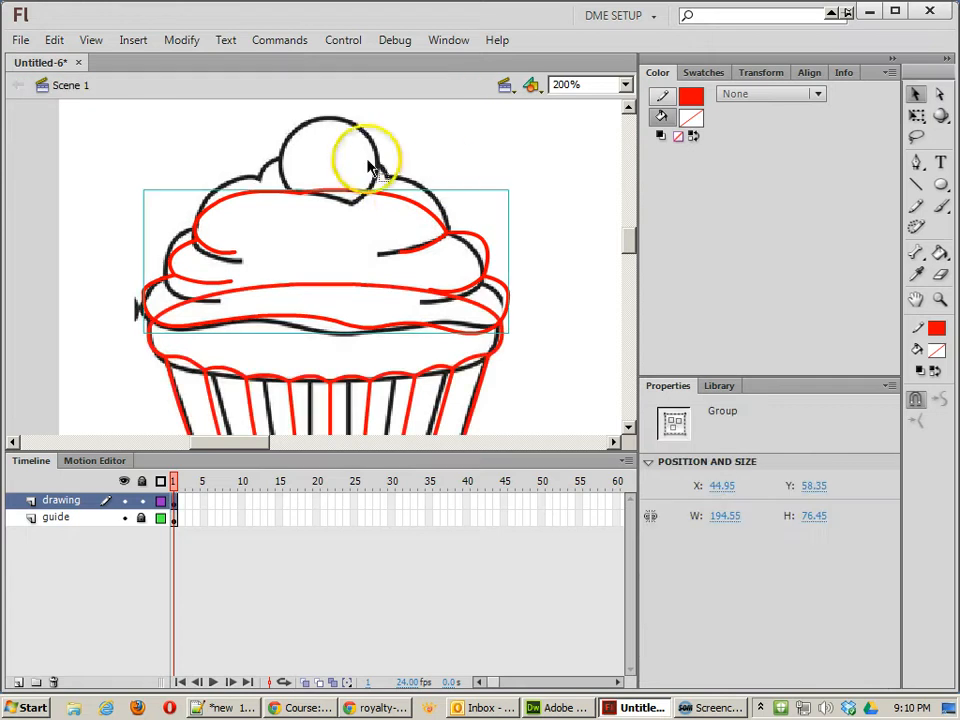
- Draw an oval above the frosting with the Oval tool and bend its edges into a cherry outline about 40 by 39 px
{"action": "key", "text": "space"}
{"action": "left_click_drag", "start_coordinate": [392, 126], "coordinate": [388, 208]}
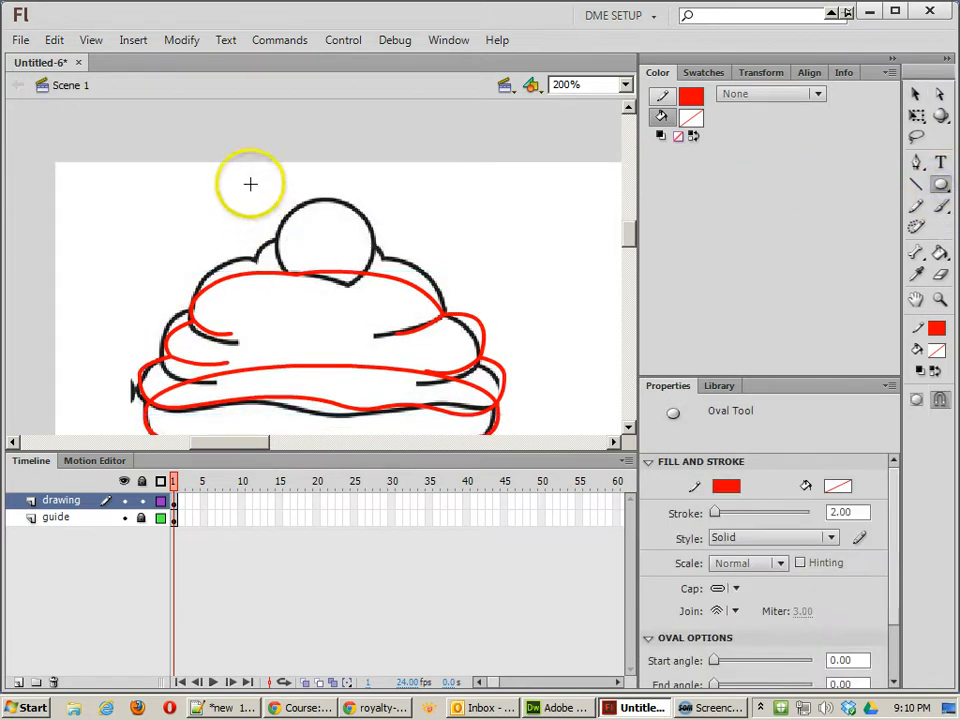
{"action": "left_click_drag", "start_coordinate": [244, 179], "coordinate": [264, 204]}
{"action": "left_click_drag", "start_coordinate": [297, 248], "coordinate": [265, 257]}
{"action": "left_click", "coordinate": [914, 93]}
{"action": "left_click_drag", "start_coordinate": [315, 211], "coordinate": [315, 206]}
{"action": "left_click_drag", "start_coordinate": [259, 190], "coordinate": [287, 183]}
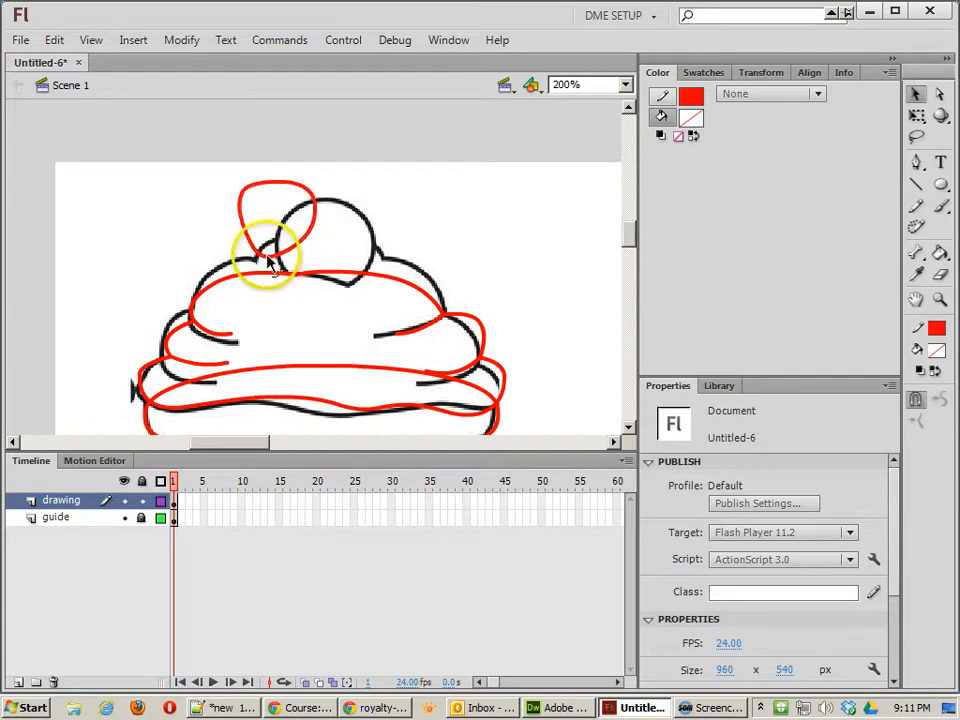
{"action": "left_click_drag", "start_coordinate": [267, 259], "coordinate": [263, 251]}
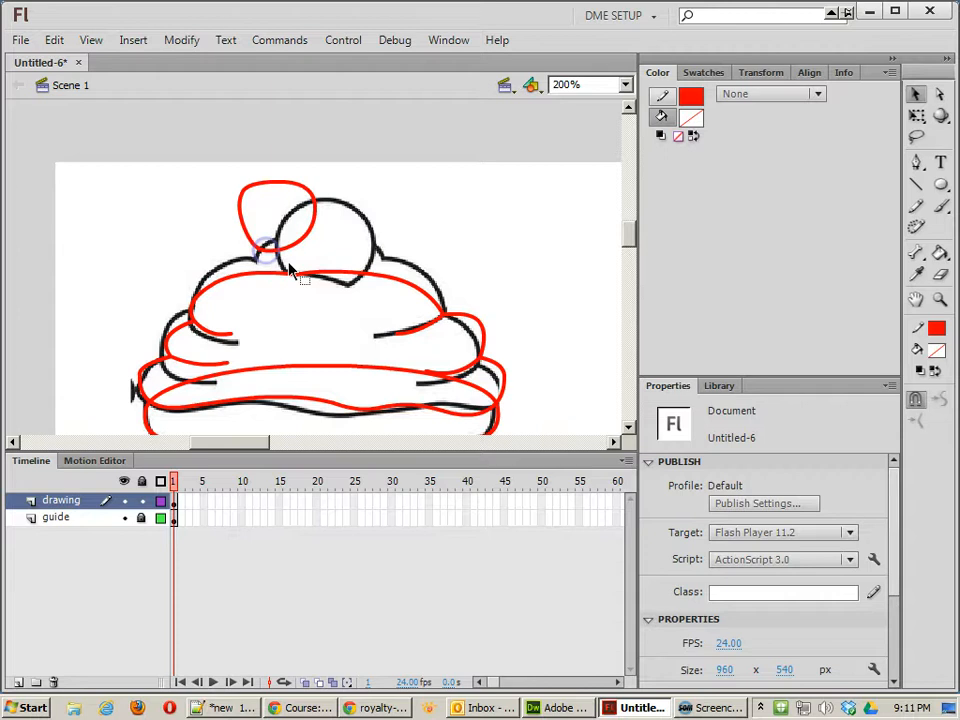
{"action": "left_click_drag", "start_coordinate": [251, 188], "coordinate": [253, 188]}
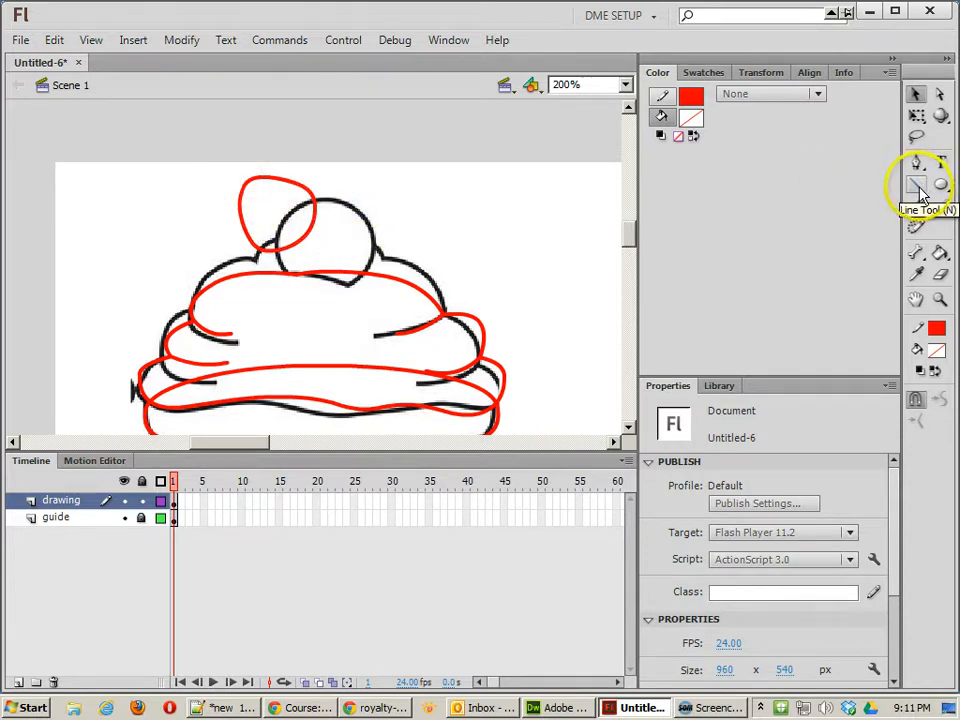
- Draw a closed curved cherry stem about 18 by 24 px with the Line tool beside the cherry outline and group it
{"action": "left_click", "coordinate": [918, 192]}
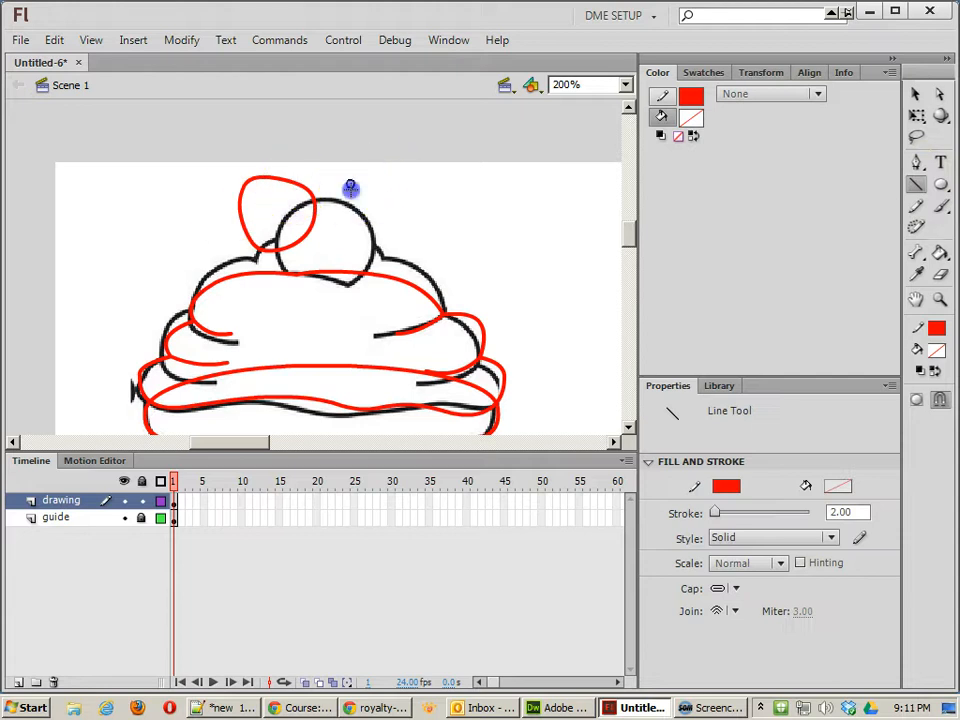
{"action": "mouse_move", "coordinate": [350, 189]}
{"action": "left_mouse_down"}
{"action": "mouse_move", "coordinate": [351, 160]}
{"action": "mouse_move", "coordinate": [373, 161]}
{"action": "left_mouse_up"}
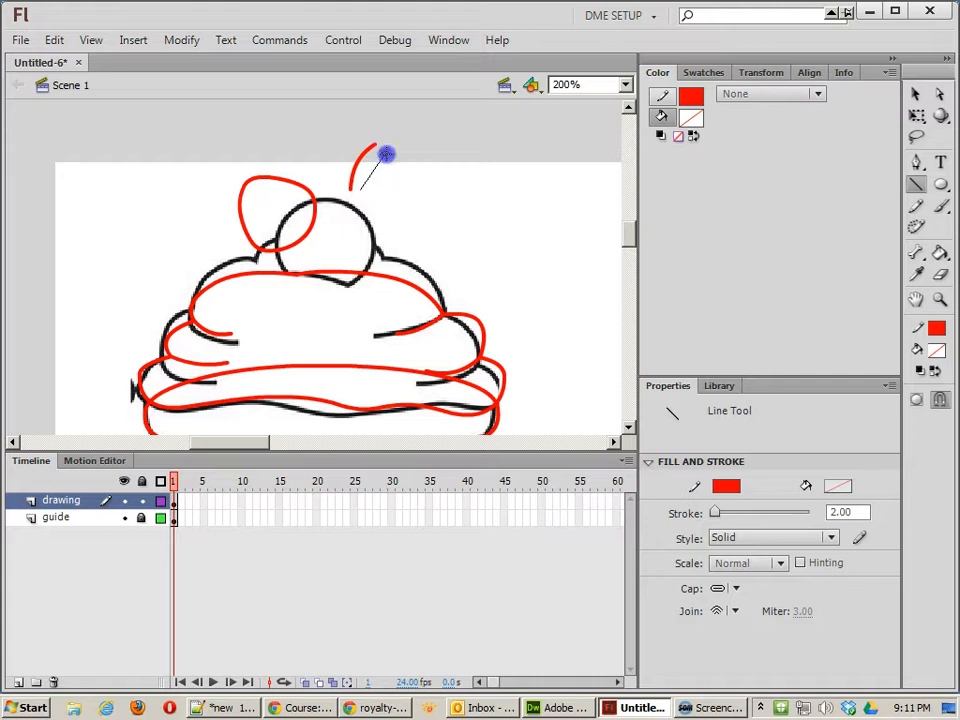
{"action": "left_click", "coordinate": [347, 190]}
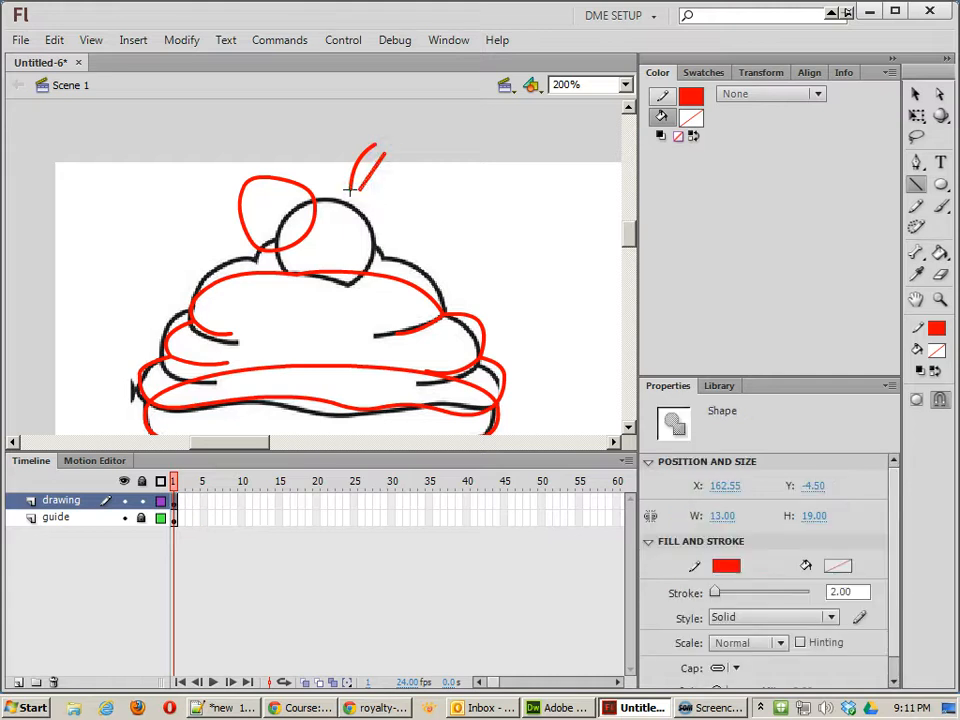
{"action": "mouse_move", "coordinate": [346, 189]}
{"action": "left_mouse_down"}
{"action": "mouse_move", "coordinate": [360, 189]}
{"action": "mouse_move", "coordinate": [363, 163]}
{"action": "left_mouse_up"}
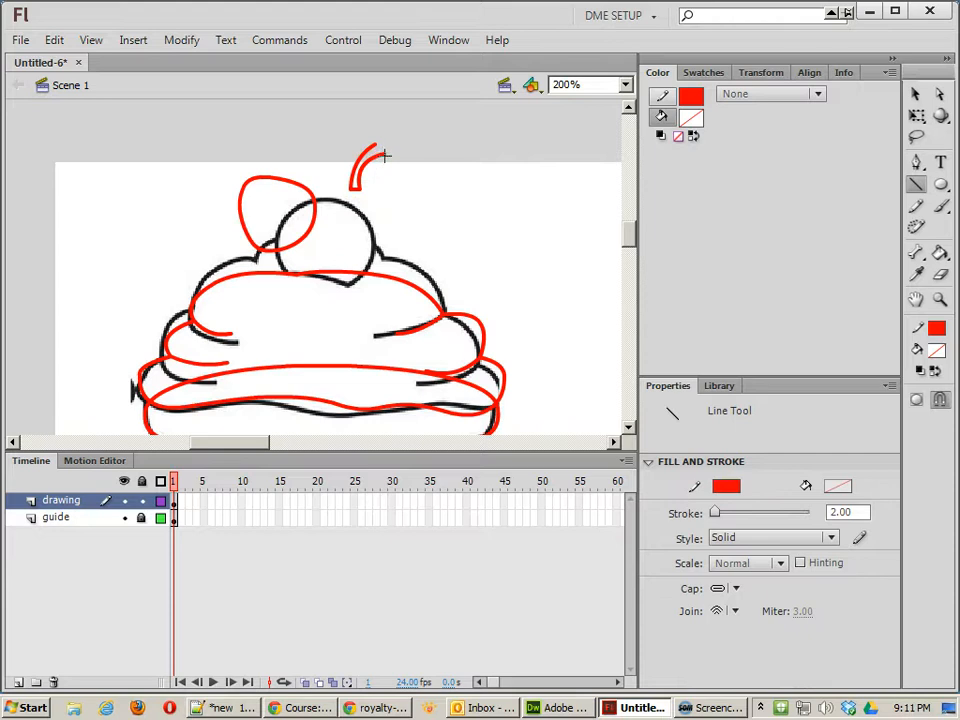
{"action": "left_click", "coordinate": [365, 166], "text": "ctrl"}
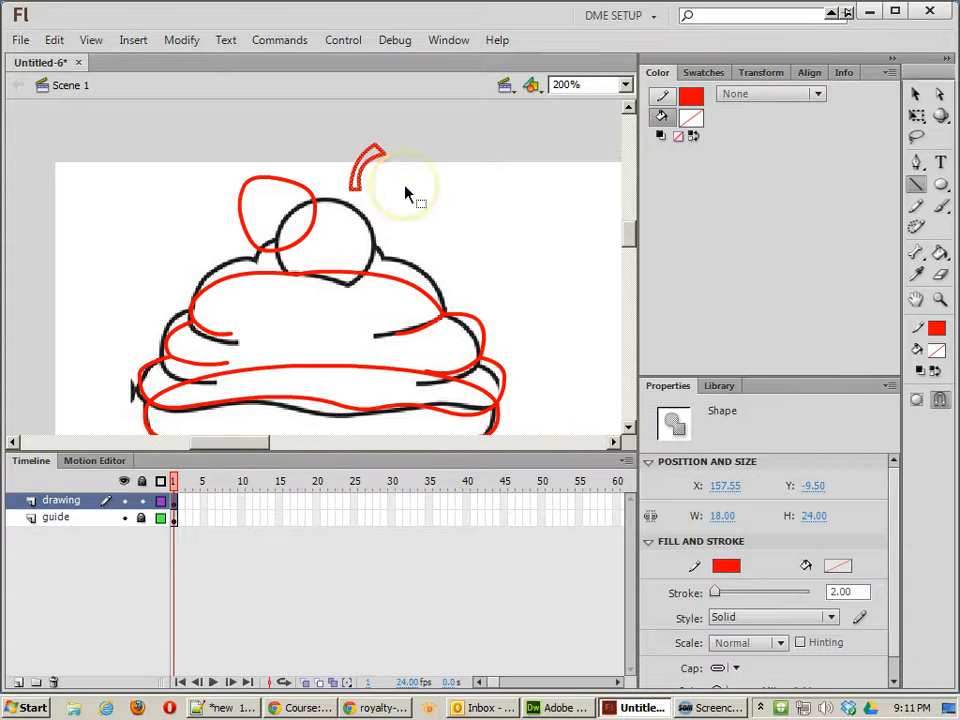
{"action": "key", "text": "ctrl+g"}
- Group the cherry outline, move it above the center of the frosting, and set the stem on top of it
{"action": "left_click", "coordinate": [289, 180]}
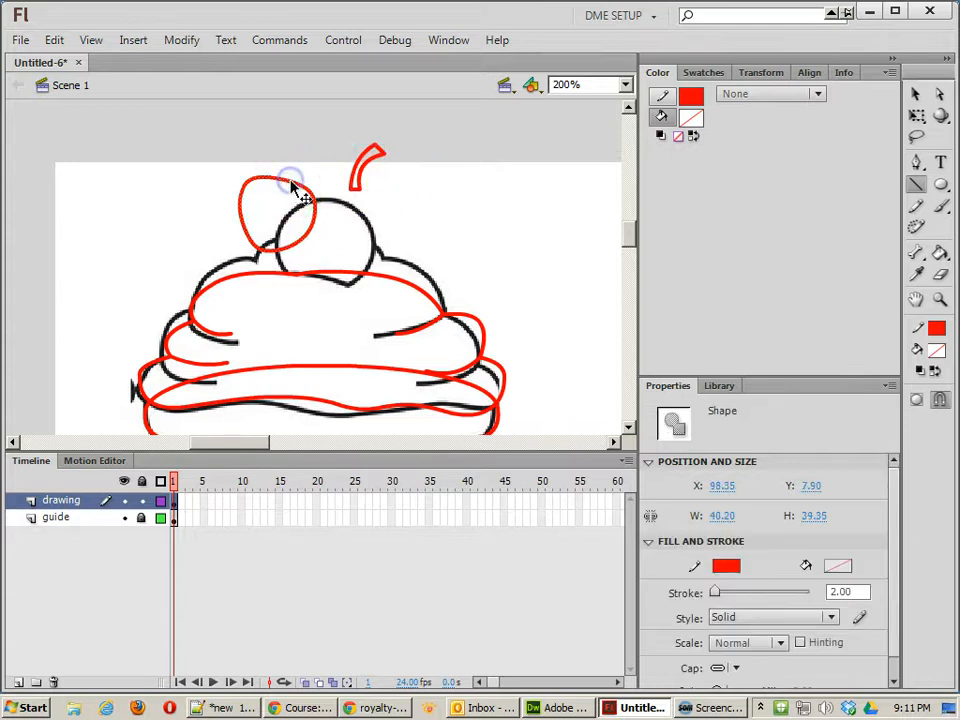
{"action": "key", "text": "ctrl+g"}
{"action": "left_click_drag", "start_coordinate": [316, 216], "coordinate": [378, 226]}
{"action": "mouse_move", "coordinate": [361, 178]}
{"action": "left_mouse_down"}
{"action": "mouse_move", "coordinate": [350, 198]}
{"action": "mouse_move", "coordinate": [353, 190]}
{"action": "left_mouse_up"}
{"action": "left_click", "coordinate": [407, 201]}
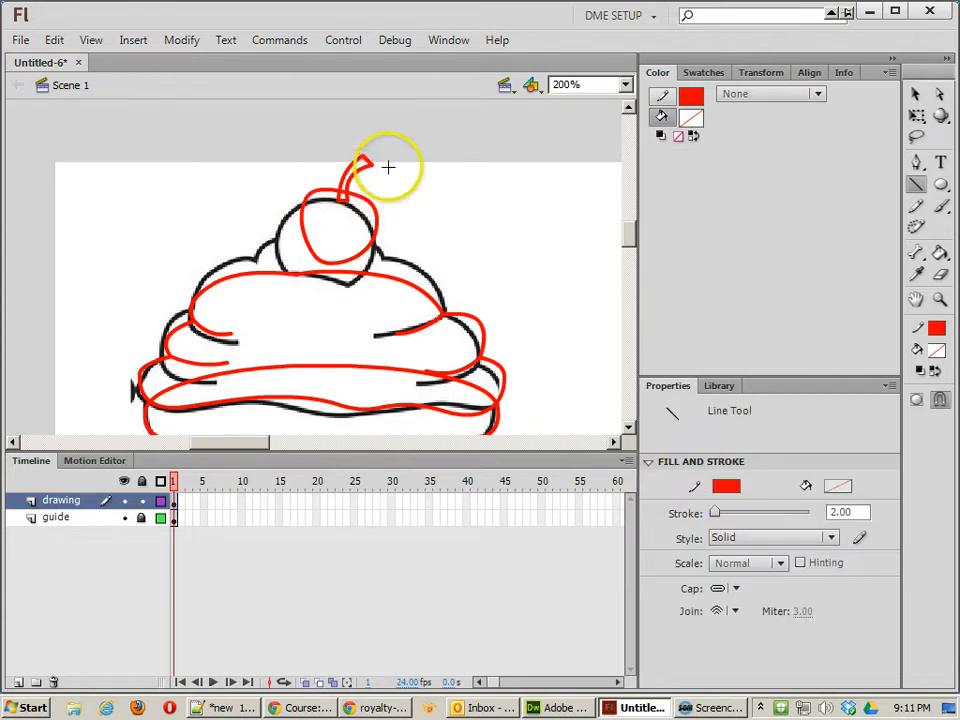
- Group the cherry and stem together and shift the group slightly left to X 125.85 over the frosting
{"action": "left_click", "coordinate": [916, 95]}
{"action": "left_click", "coordinate": [349, 163]}
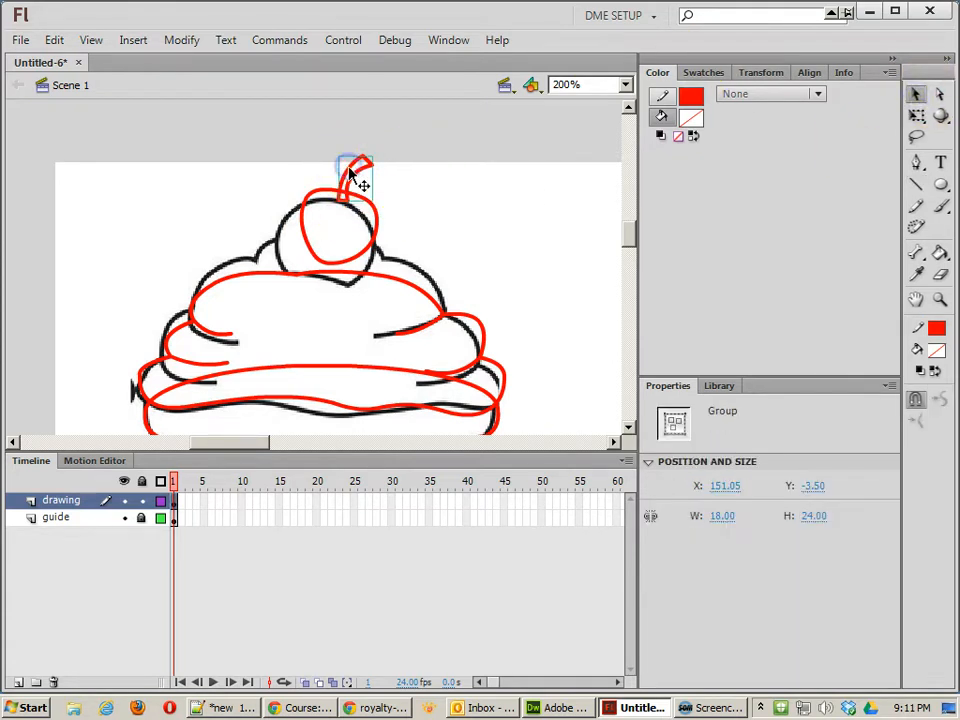
{"action": "left_click", "coordinate": [378, 213]}
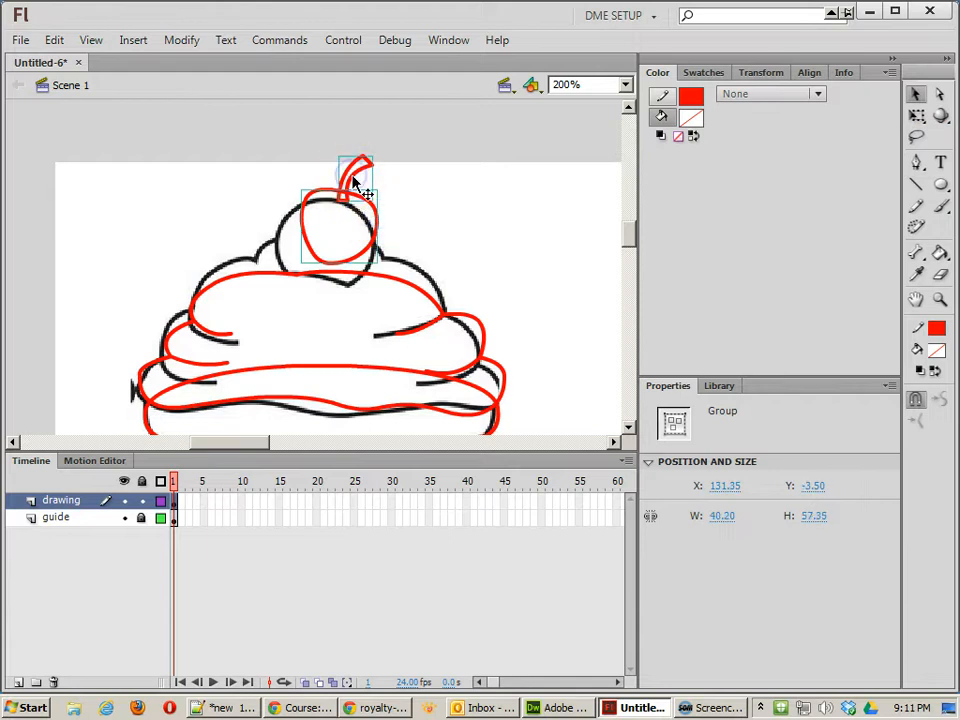
{"action": "key", "text": "ctrl+g"}
{"action": "left_click_drag", "start_coordinate": [343, 189], "coordinate": [331, 213]}
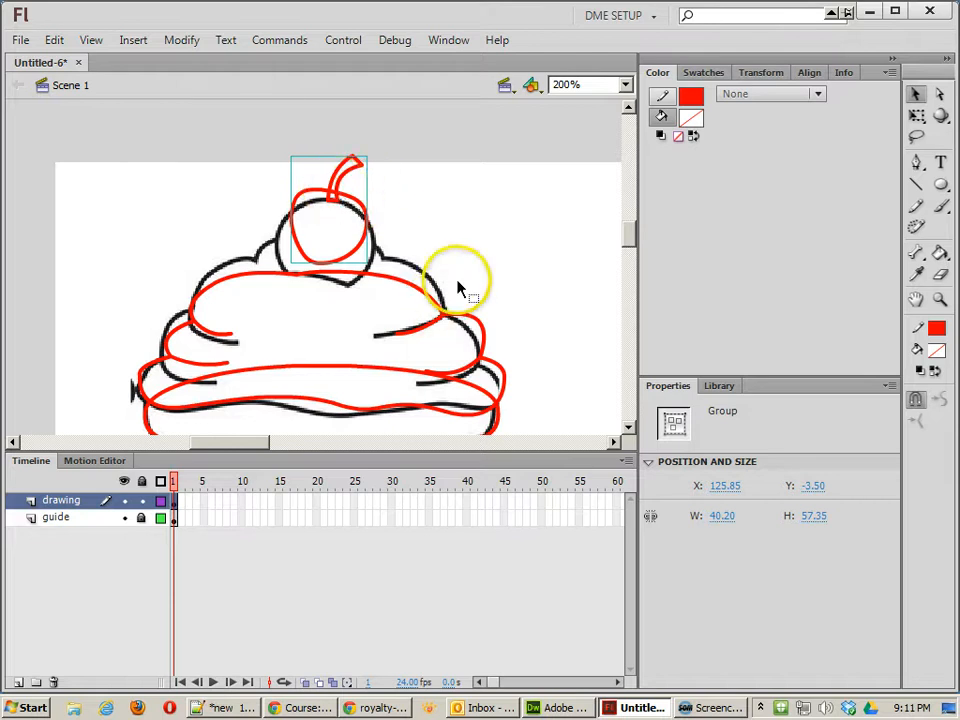
- Open the cherry outline inside its nested groups and fill it with the orange-red color E95240 using the Paint Bucket tool
{"action": "left_click_drag", "start_coordinate": [452, 371], "coordinate": [463, 272]}
{"action": "left_click", "coordinate": [367, 168]}
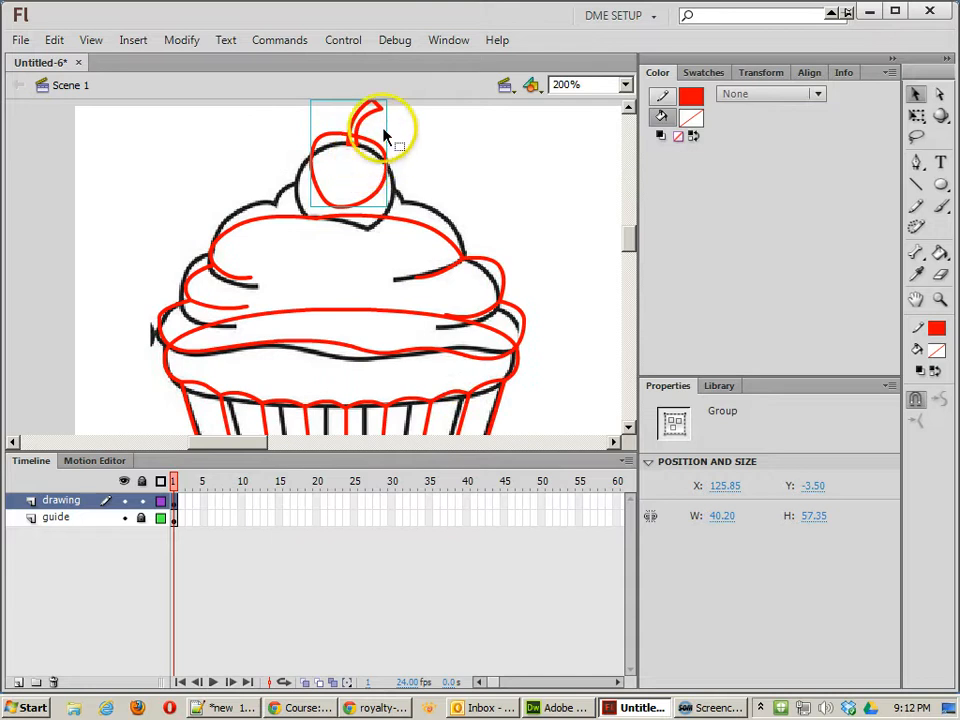
{"action": "double_click", "coordinate": [363, 121]}
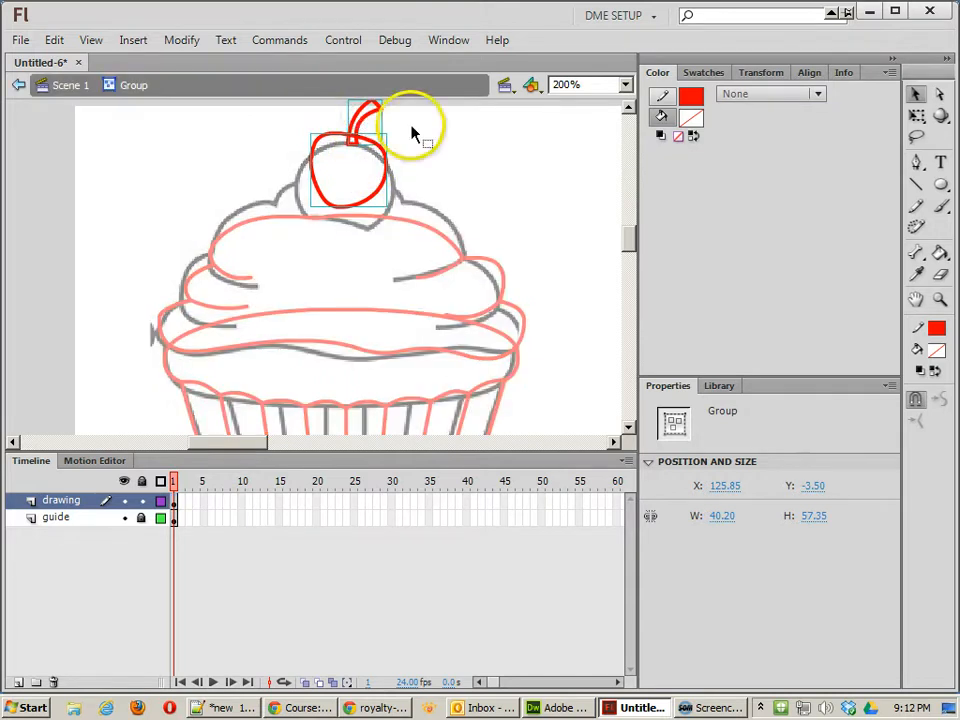
{"action": "left_click", "coordinate": [415, 135]}
{"action": "double_click", "coordinate": [381, 148]}
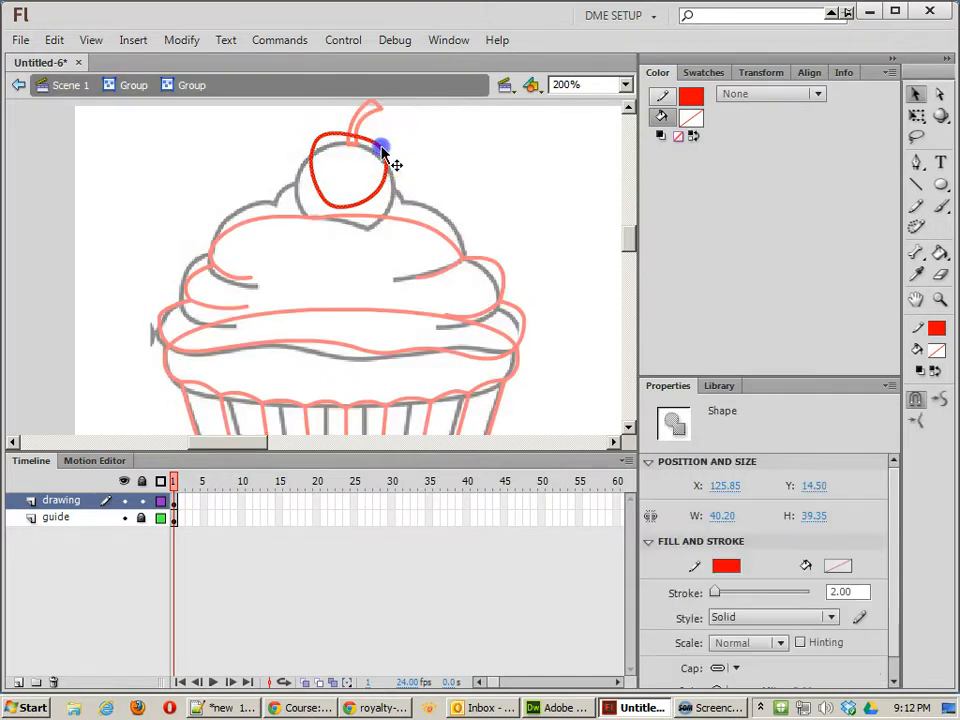
{"action": "left_click", "coordinate": [398, 158]}
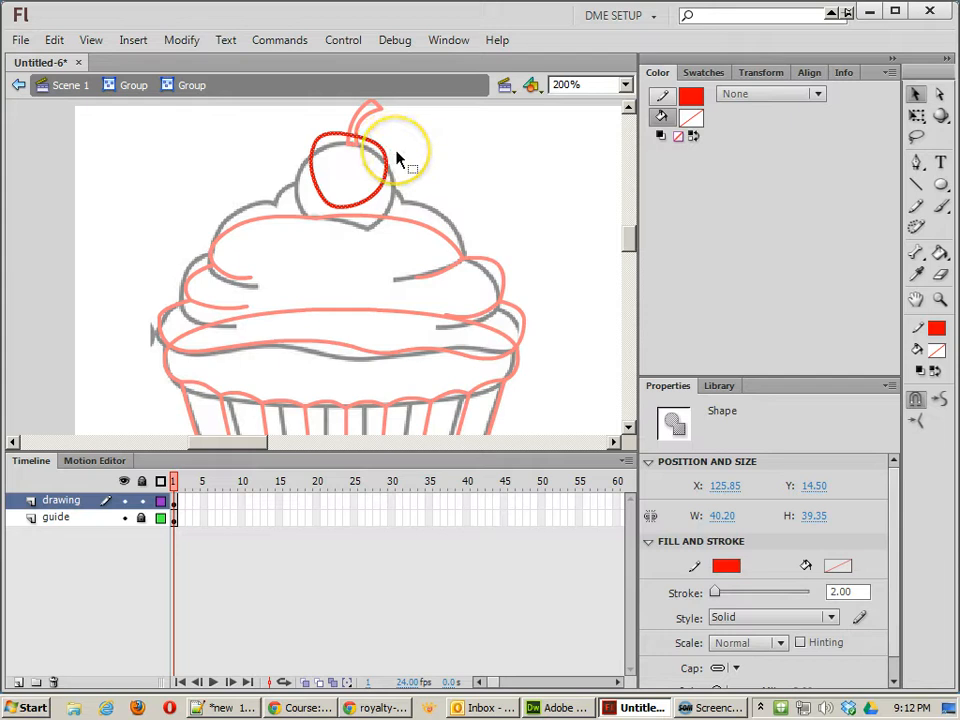
{"action": "left_click", "coordinate": [870, 258]}
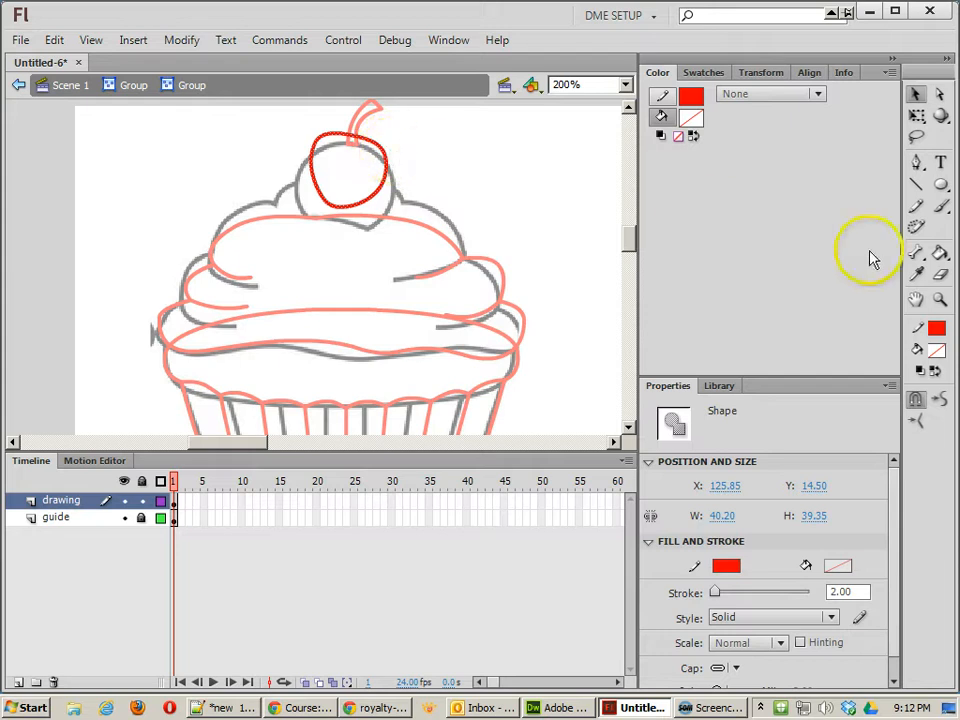
{"action": "left_click", "coordinate": [944, 257]}
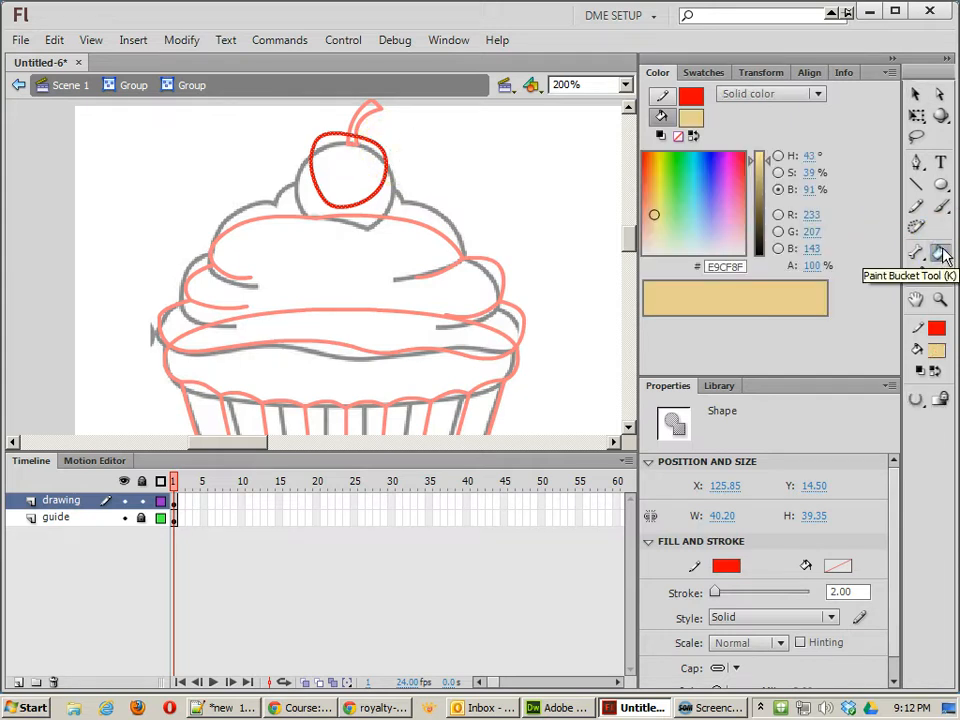
{"action": "left_click", "coordinate": [944, 256]}
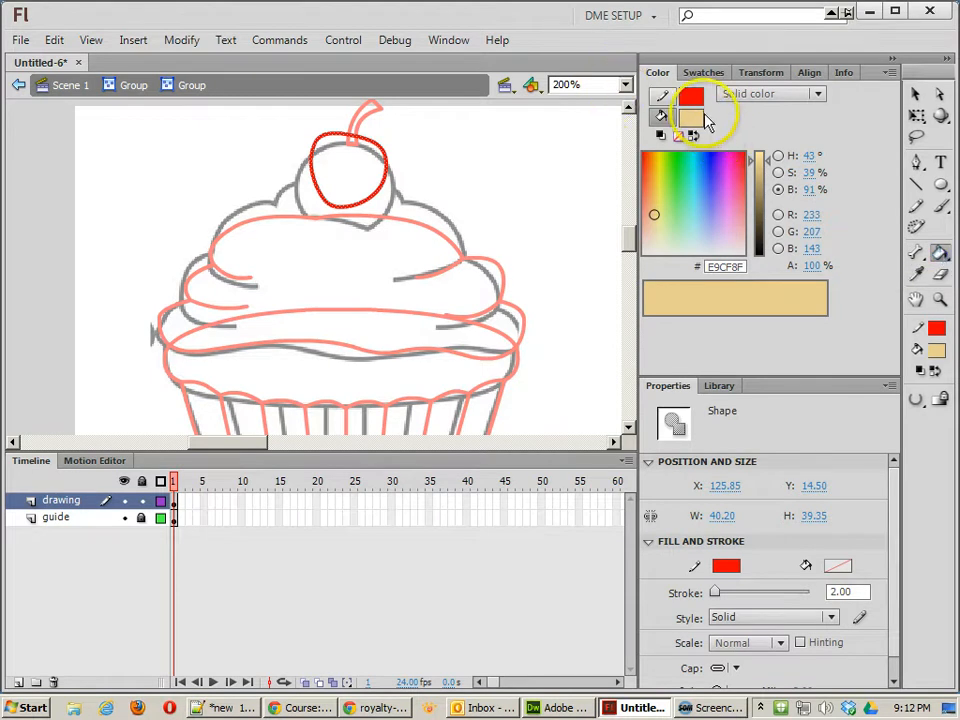
{"action": "left_click", "coordinate": [643, 167]}
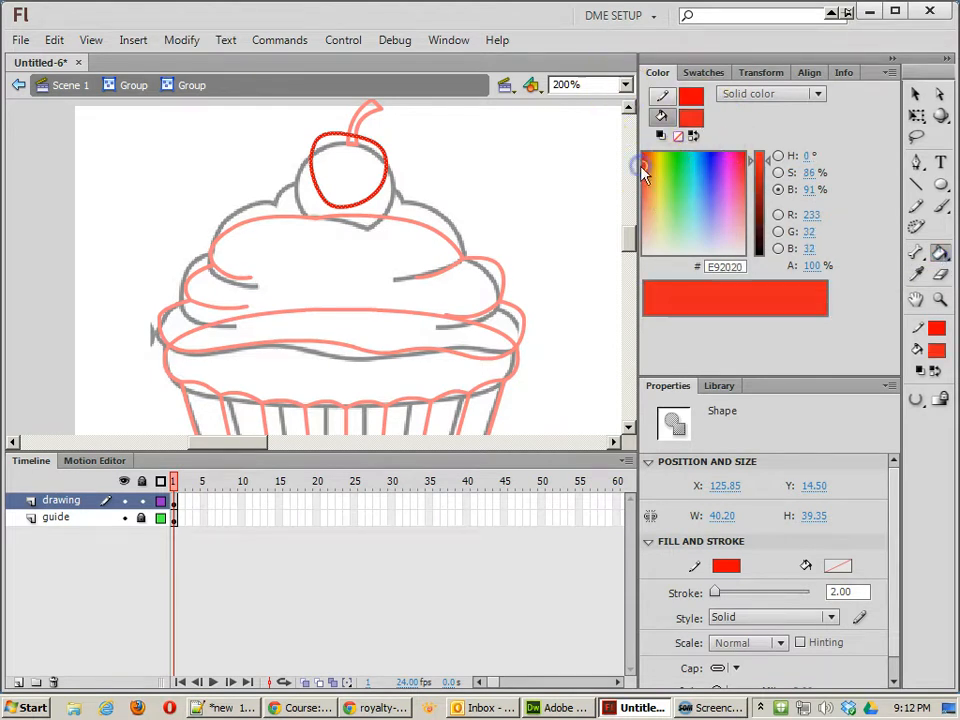
{"action": "left_click", "coordinate": [644, 179]}
{"action": "left_click", "coordinate": [339, 161]}
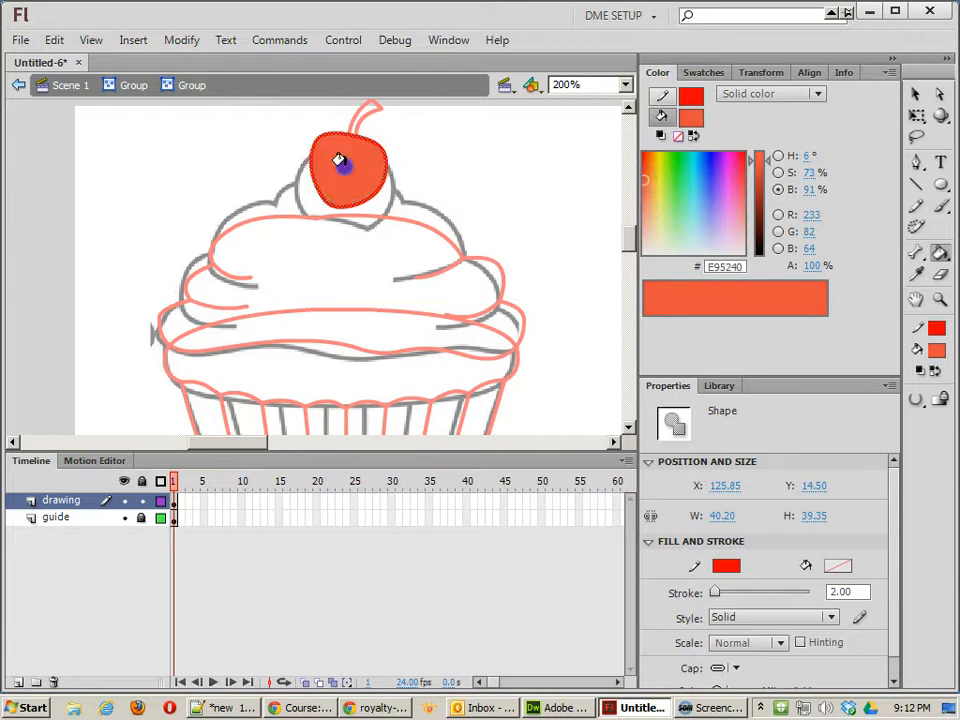
- Open the stem group nested inside the cherry group and fill the stem with the brown color 9A6951
{"action": "left_click", "coordinate": [130, 90]}
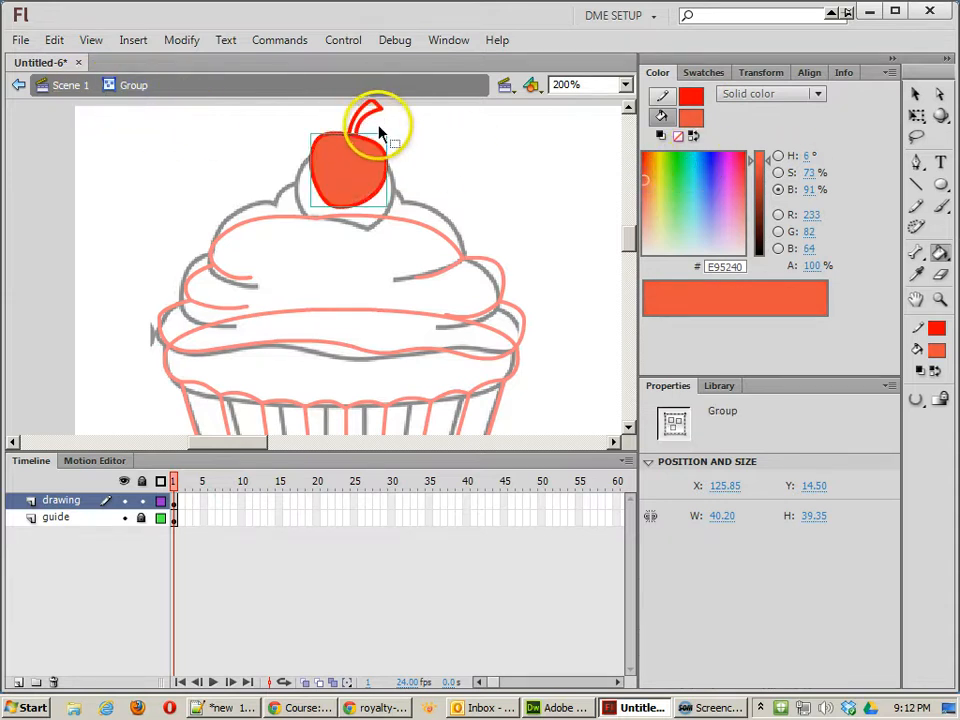
{"action": "double_click", "coordinate": [372, 118]}
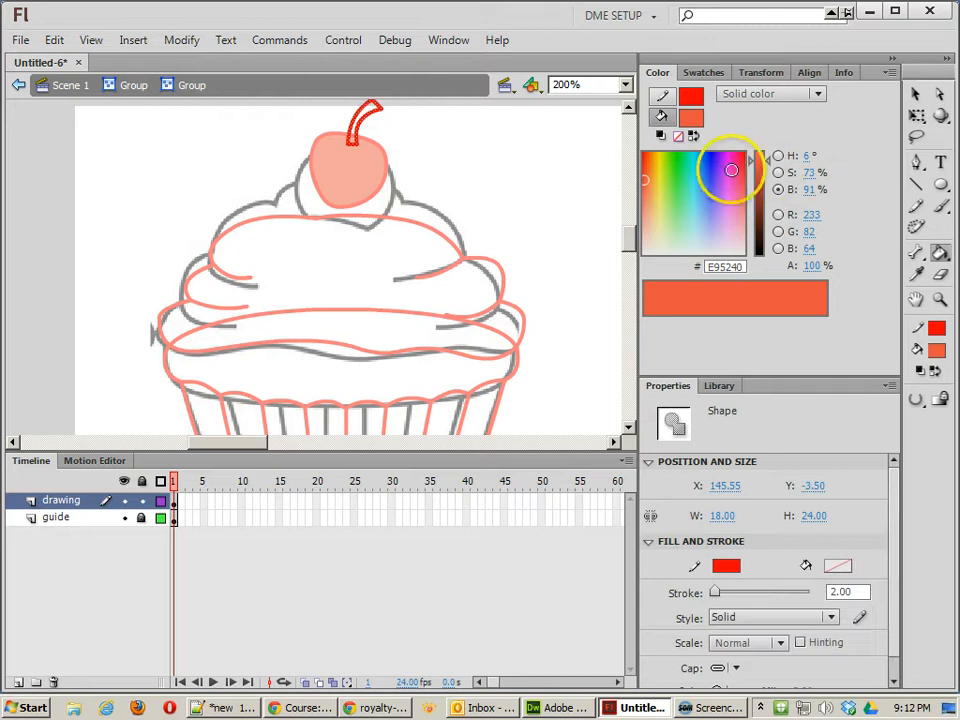
{"action": "left_click", "coordinate": [653, 183]}
{"action": "left_click_drag", "start_coordinate": [765, 182], "coordinate": [758, 189]}
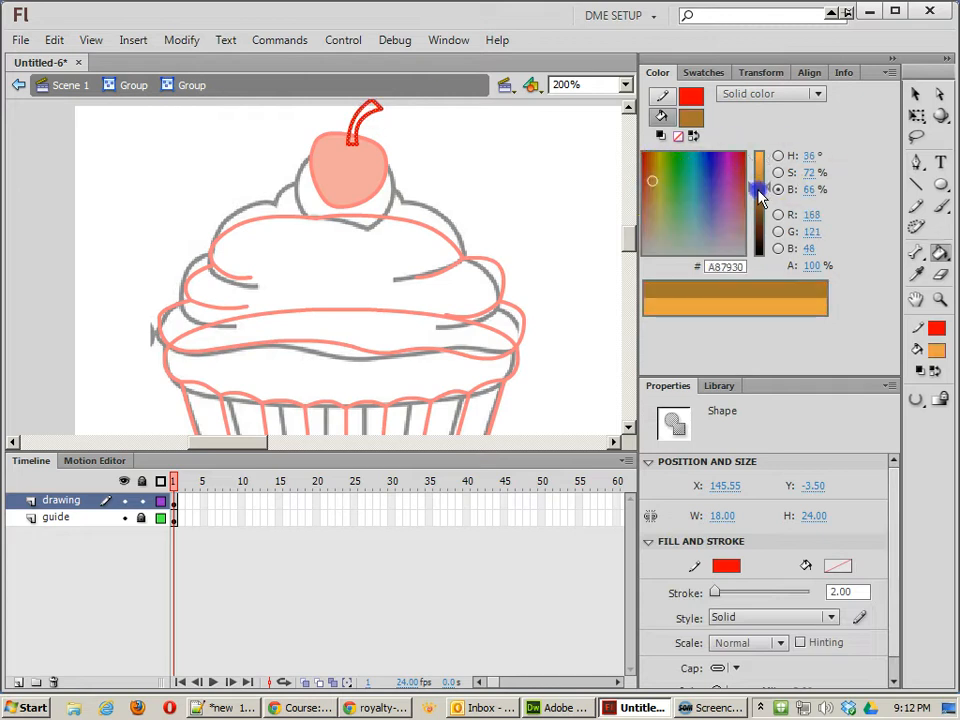
{"action": "left_click_drag", "start_coordinate": [654, 190], "coordinate": [653, 172]}
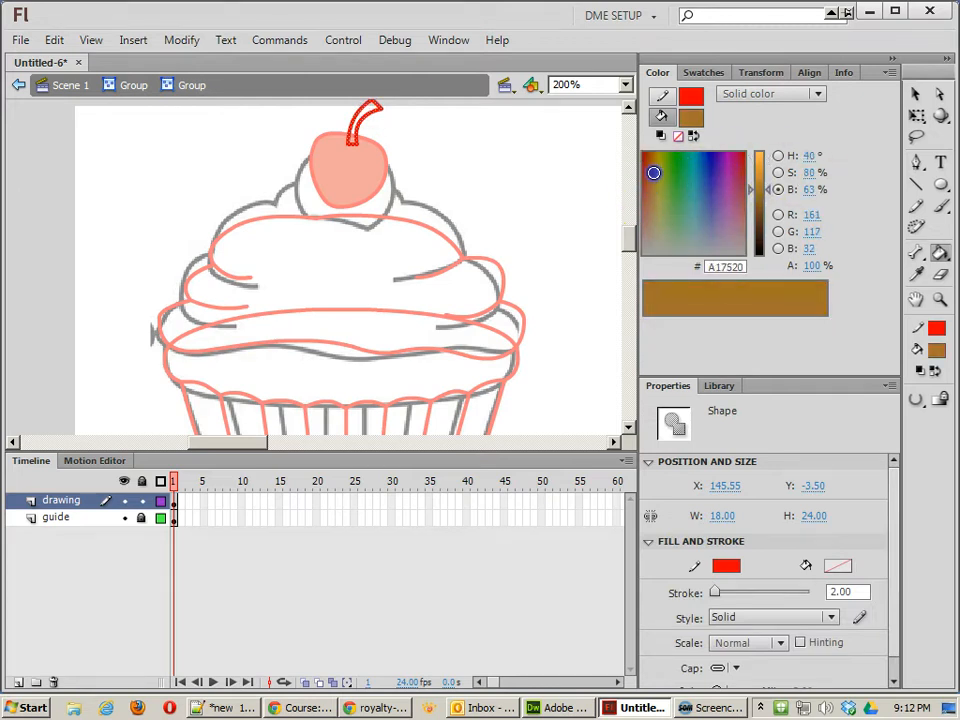
{"action": "left_click_drag", "start_coordinate": [676, 217], "coordinate": [650, 209]}
{"action": "left_click_drag", "start_coordinate": [760, 190], "coordinate": [760, 194]}
{"action": "left_click", "coordinate": [368, 109]}
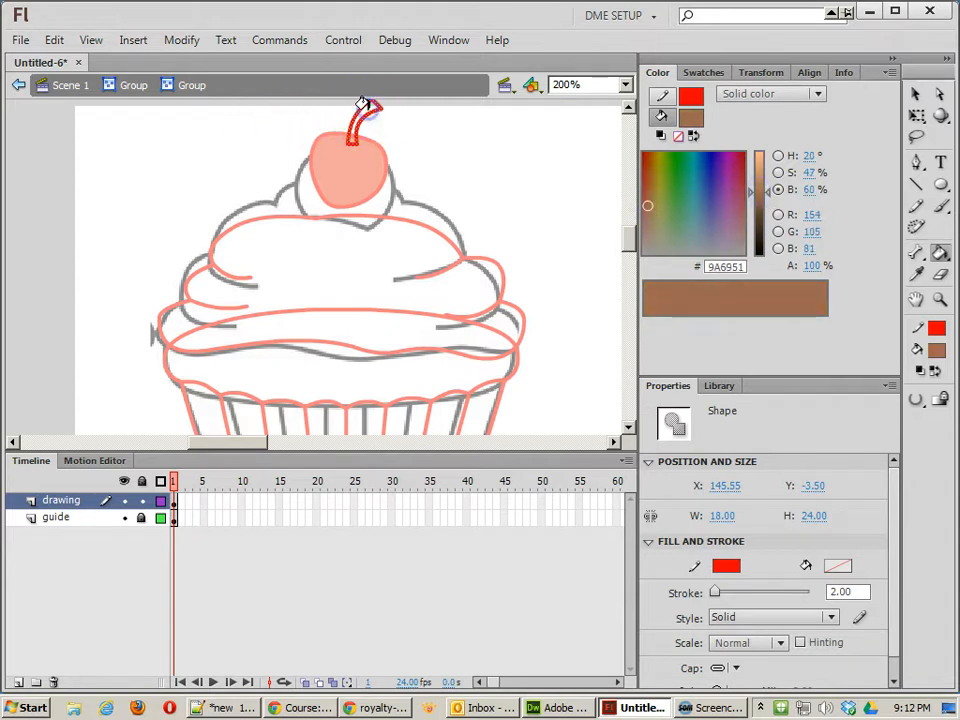
{"action": "left_click", "coordinate": [352, 134]}
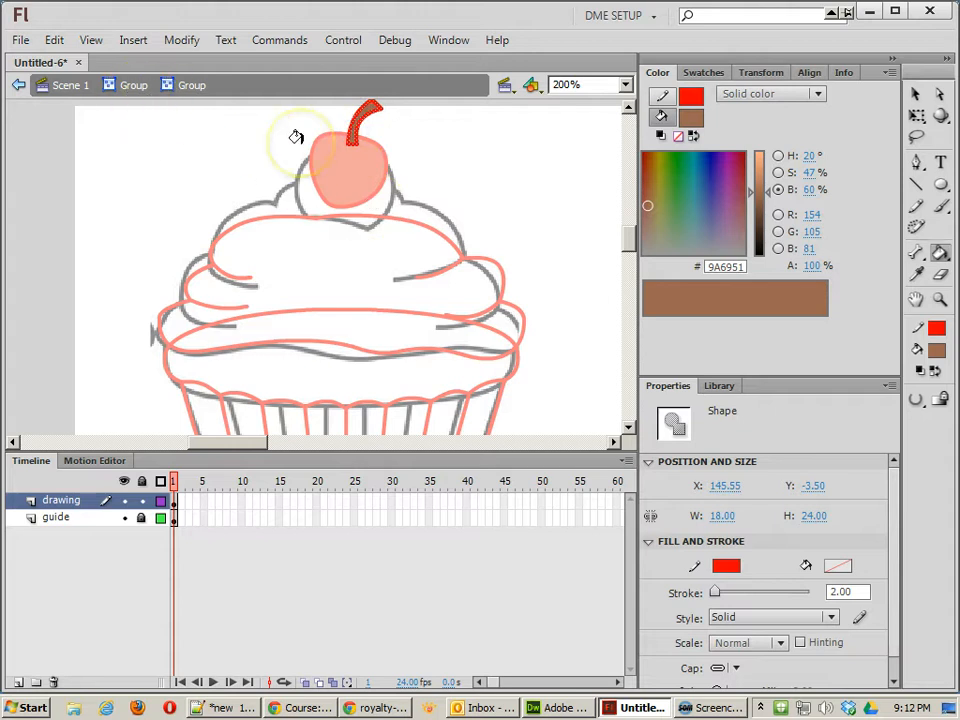
{"action": "key", "text": "ctrl+="}
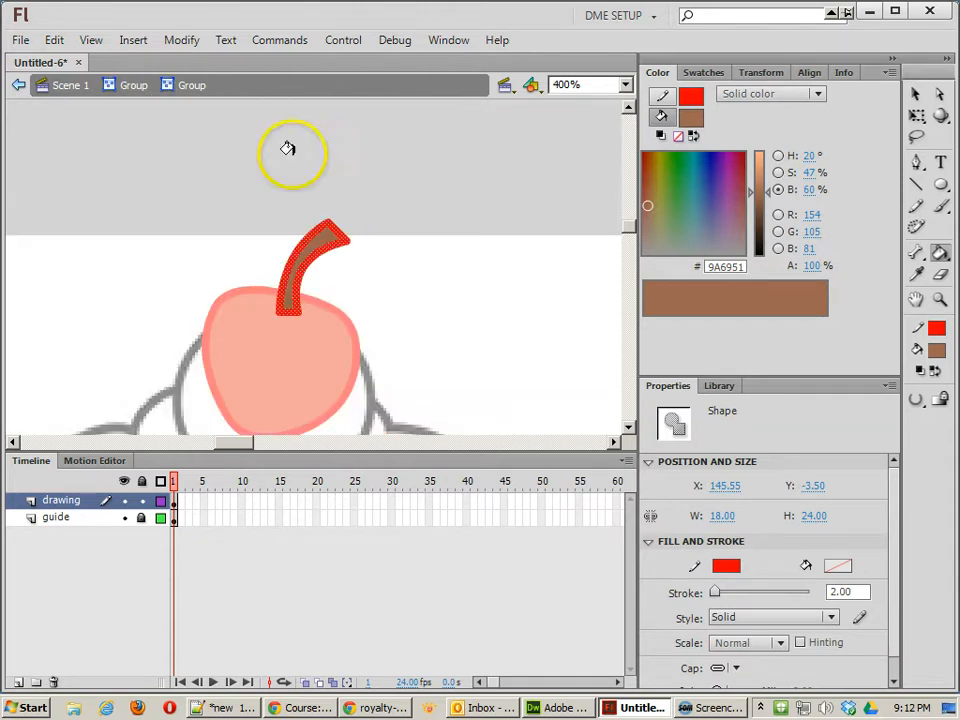
{"action": "left_click", "coordinate": [72, 85]}
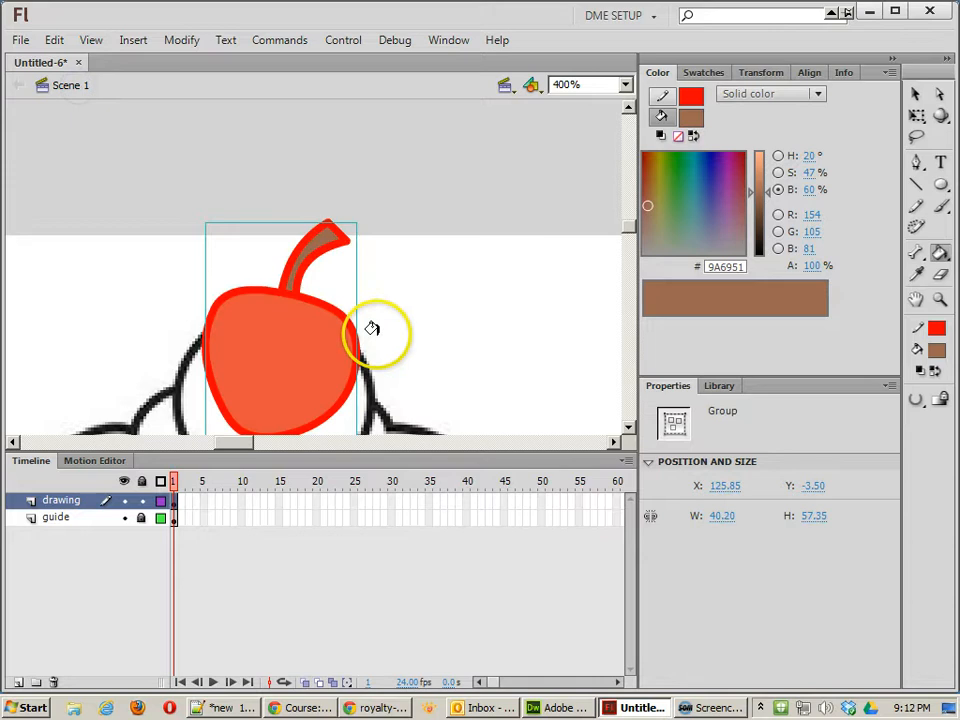
- Bring the stem to the front of the cherry inside the cherry group and return to the main scene
{"action": "left_click_drag", "start_coordinate": [397, 335], "coordinate": [450, 243]}
{"action": "left_click", "coordinate": [916, 93]}
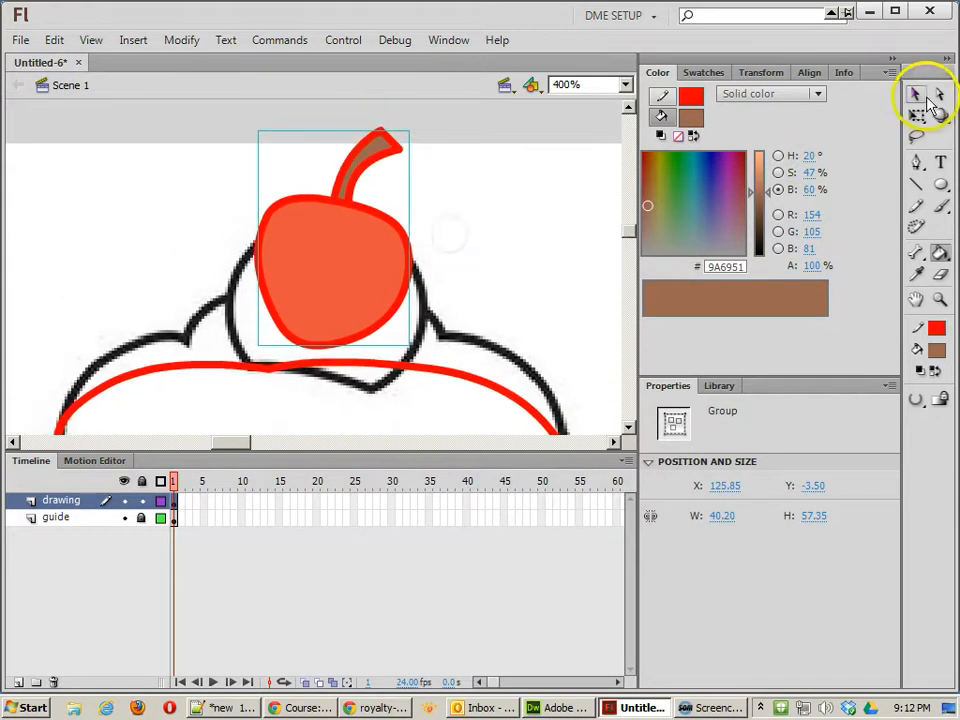
{"action": "double_click", "coordinate": [354, 184]}
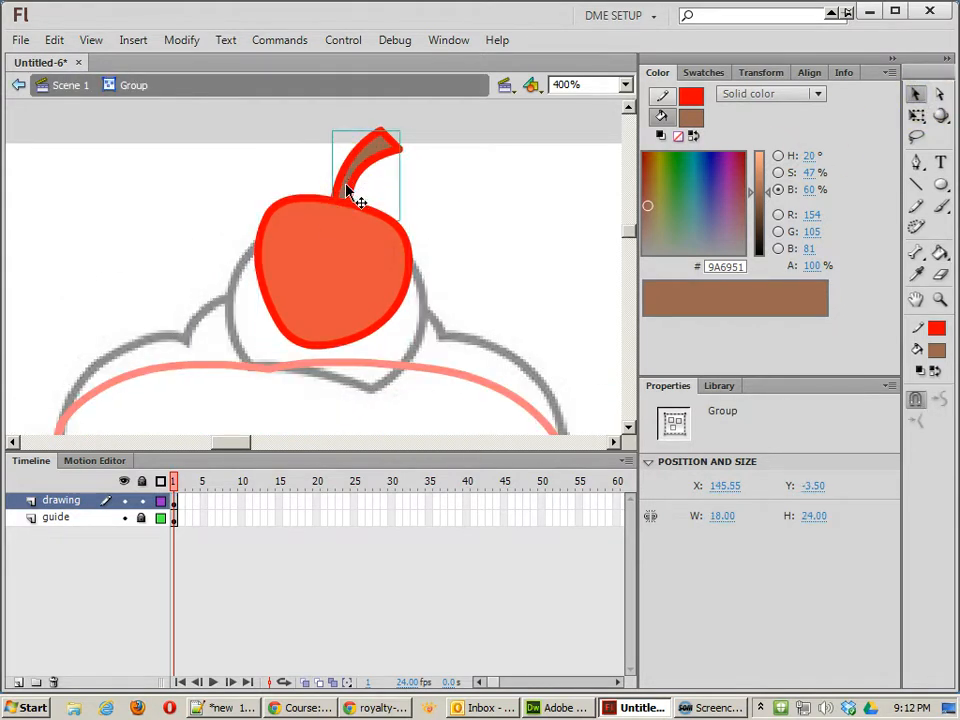
{"action": "right_click", "coordinate": [347, 186]}
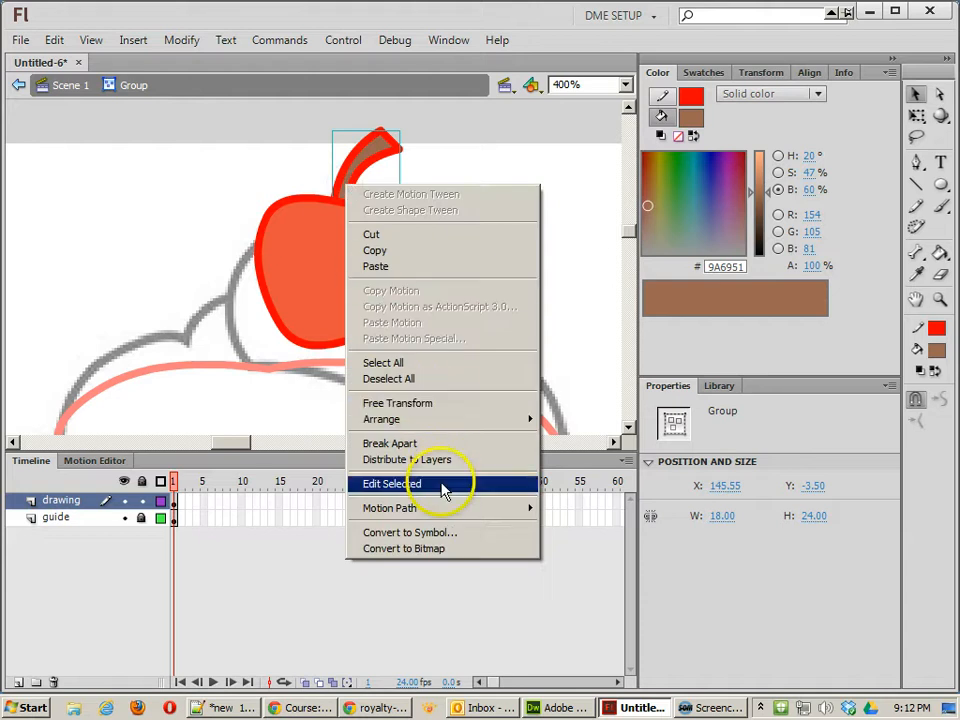
{"action": "mouse_move", "coordinate": [413, 424]}
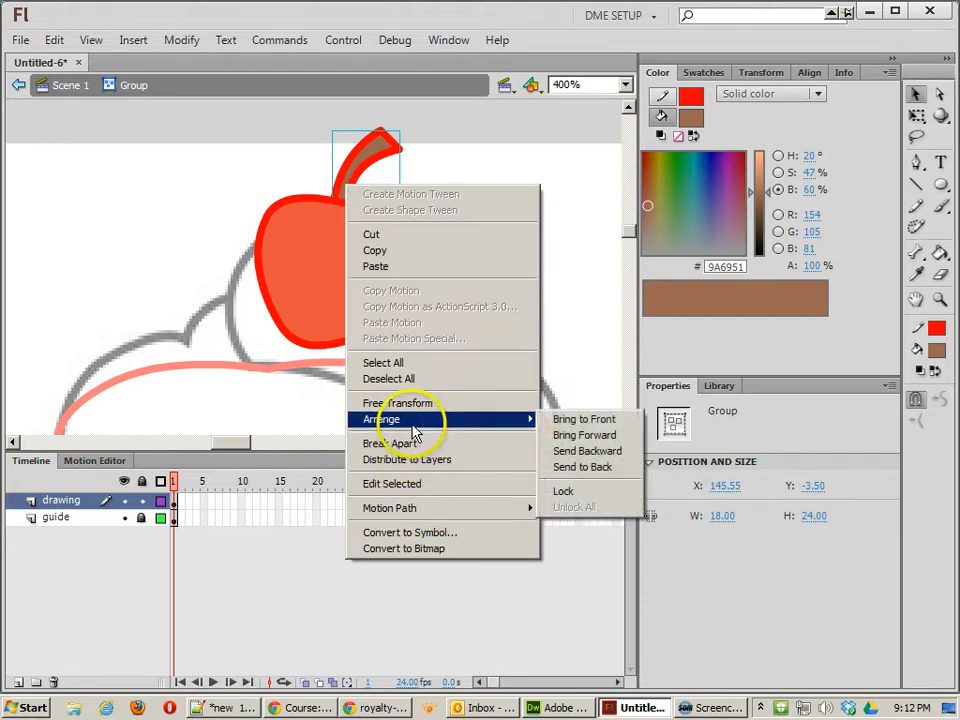
{"action": "left_click", "coordinate": [565, 420]}
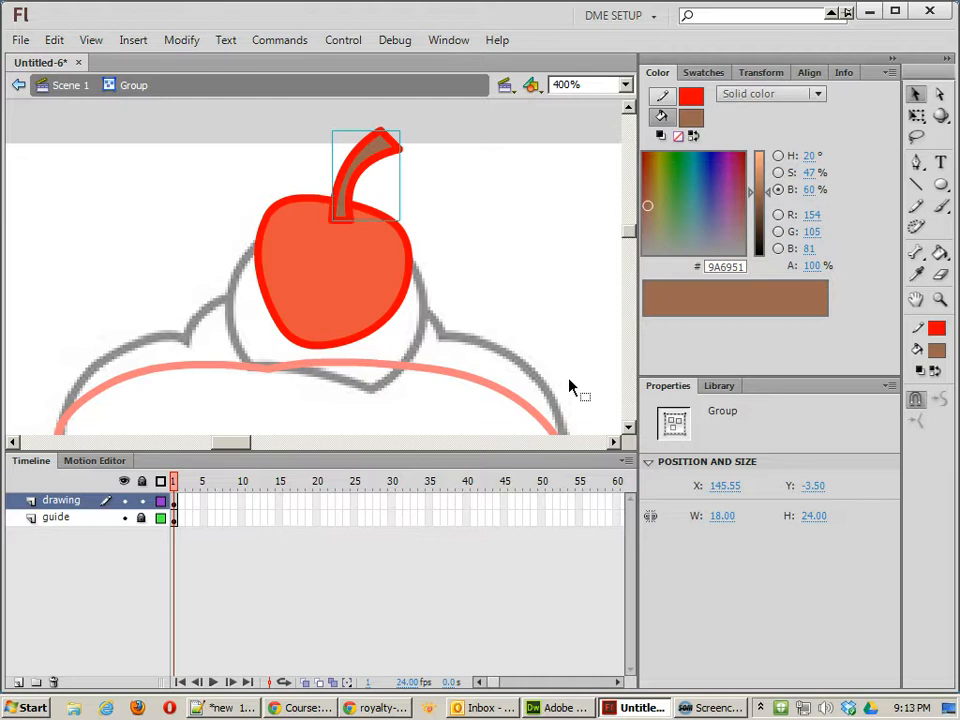
{"action": "left_click", "coordinate": [480, 227]}
{"action": "double_click", "coordinate": [459, 258]}
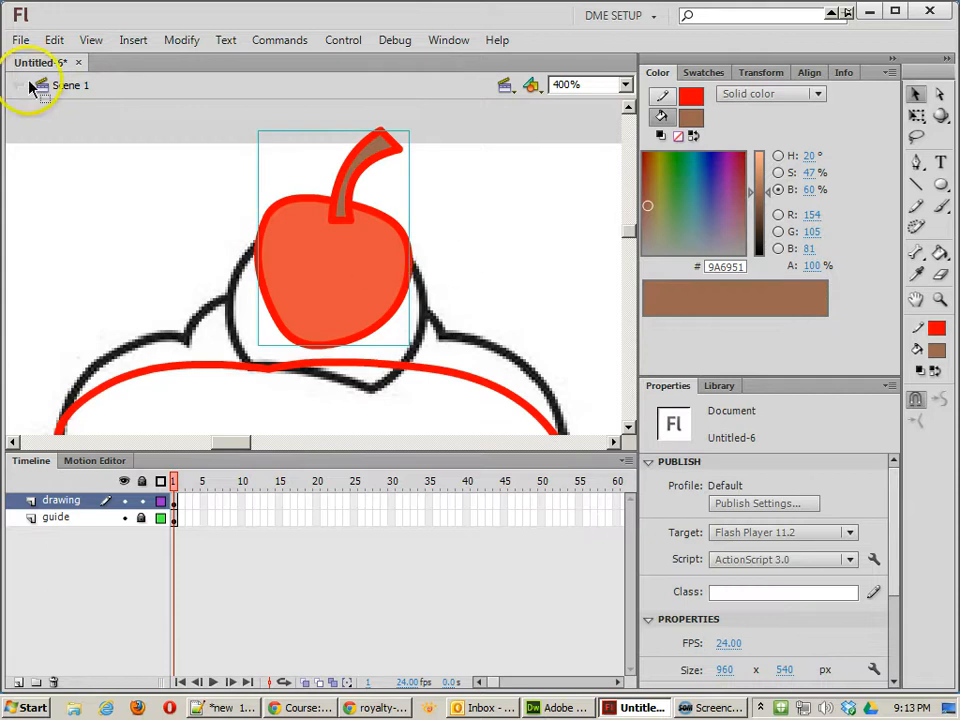
- Open the frosting group and fill the frosting with the yellow color E9DE48 using the Paint Bucket tool
{"action": "left_click", "coordinate": [200, 347]}
{"action": "left_click_drag", "start_coordinate": [200, 347], "coordinate": [184, 167]}
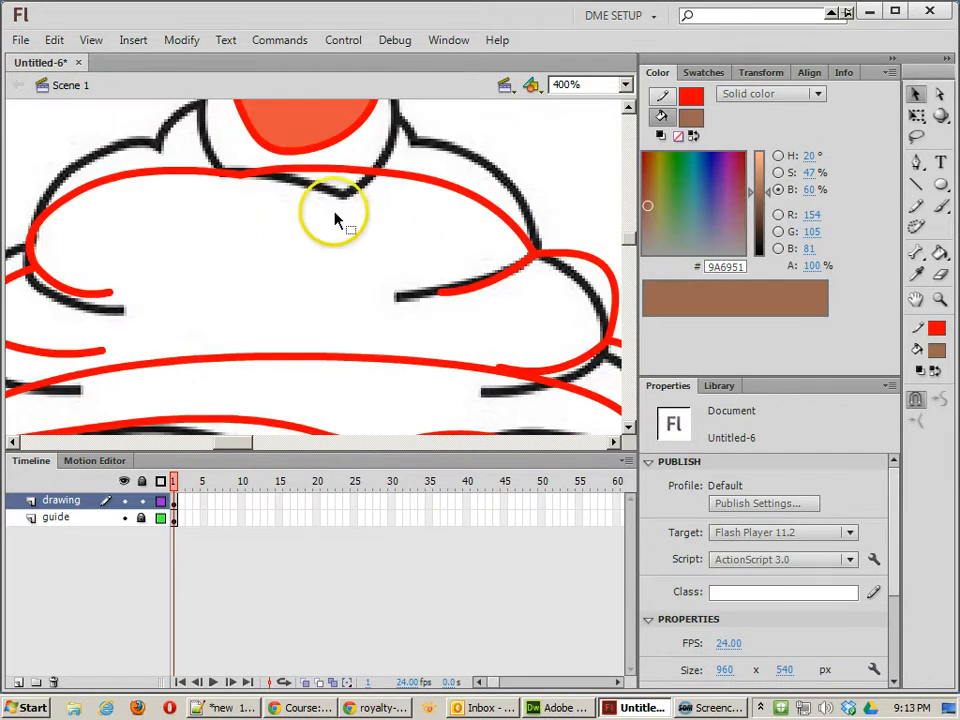
{"action": "key", "text": "ctrl+minus"}
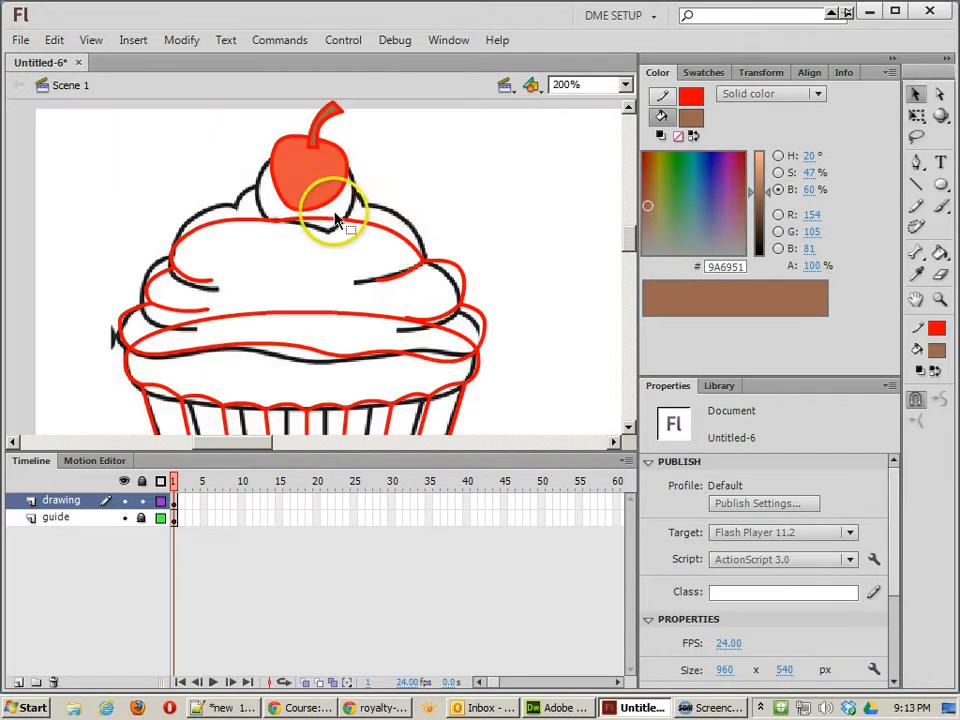
{"action": "double_click", "coordinate": [407, 245]}
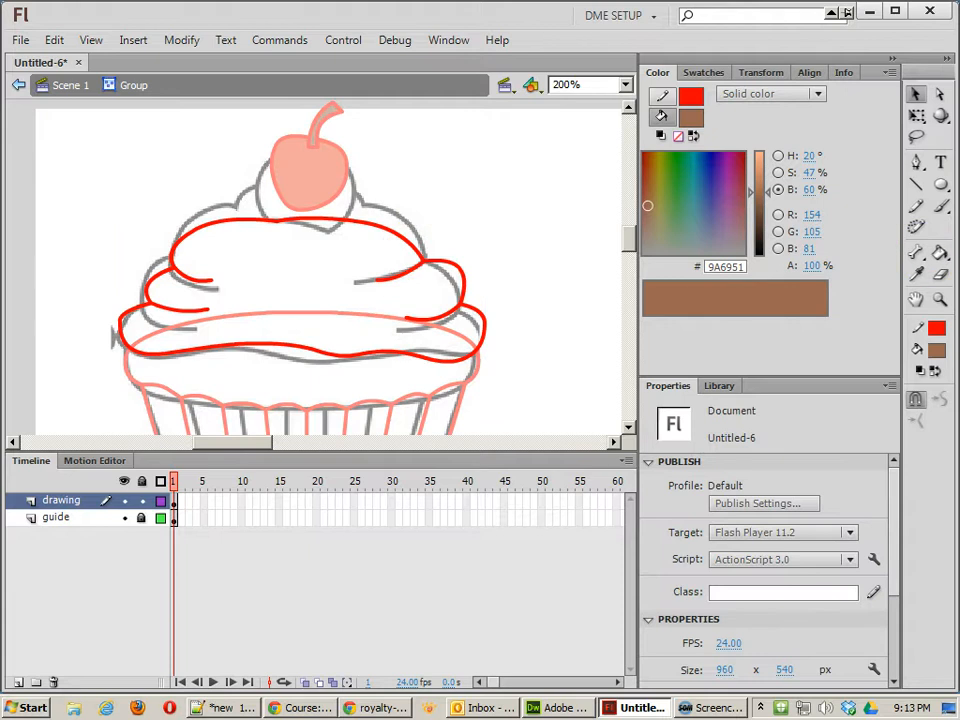
{"action": "mouse_move", "coordinate": [658, 199]}
{"action": "left_mouse_down"}
{"action": "mouse_move", "coordinate": [690, 199]}
{"action": "mouse_move", "coordinate": [660, 196]}
{"action": "mouse_move", "coordinate": [674, 238]}
{"action": "left_mouse_up"}
{"action": "left_click_drag", "start_coordinate": [766, 191], "coordinate": [761, 163]}
{"action": "mouse_move", "coordinate": [653, 217]}
{"action": "left_mouse_down"}
{"action": "mouse_move", "coordinate": [659, 167]}
{"action": "mouse_move", "coordinate": [663, 204]}
{"action": "left_mouse_up"}
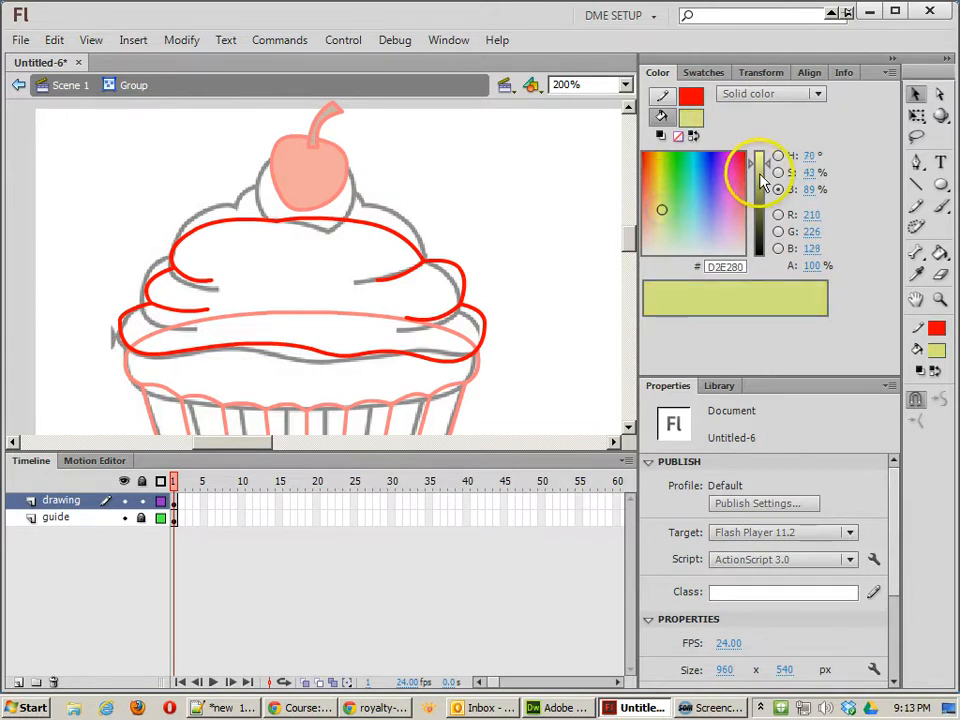
{"action": "left_click_drag", "start_coordinate": [761, 172], "coordinate": [759, 153]}
{"action": "mouse_move", "coordinate": [656, 182]}
{"action": "left_mouse_down"}
{"action": "mouse_move", "coordinate": [664, 176]}
{"action": "mouse_move", "coordinate": [656, 171]}
{"action": "mouse_move", "coordinate": [657, 183]}
{"action": "left_mouse_up"}
{"action": "mouse_move", "coordinate": [757, 158]}
{"action": "left_mouse_down"}
{"action": "mouse_move", "coordinate": [758, 172]}
{"action": "mouse_move", "coordinate": [761, 157]}
{"action": "left_mouse_up"}
{"action": "left_click", "coordinate": [357, 245]}
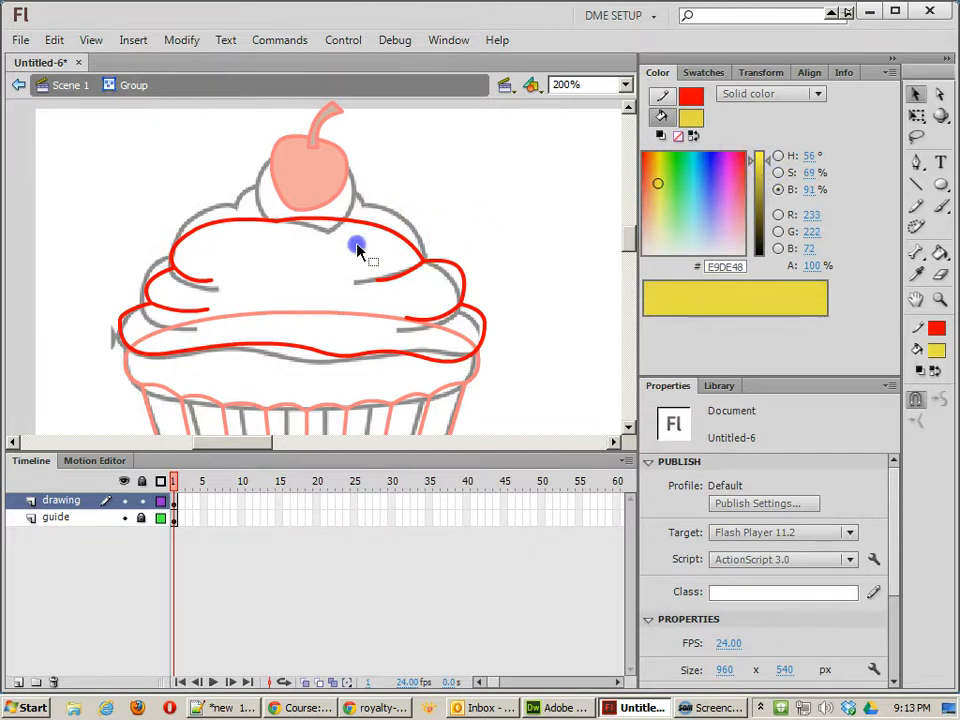
{"action": "left_click", "coordinate": [940, 253]}
{"action": "left_click", "coordinate": [321, 243]}
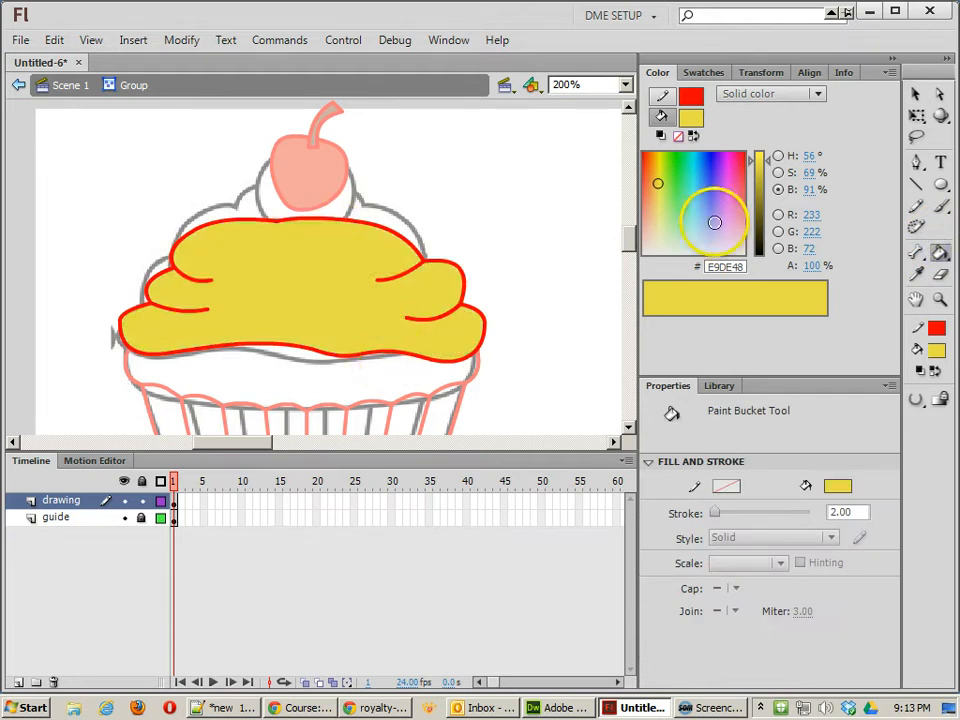
- Refill the frosting with the paler cream color E9E4A0 and return to the main scene
{"action": "left_click", "coordinate": [655, 193]}
{"action": "left_click_drag", "start_coordinate": [656, 204], "coordinate": [658, 221]}
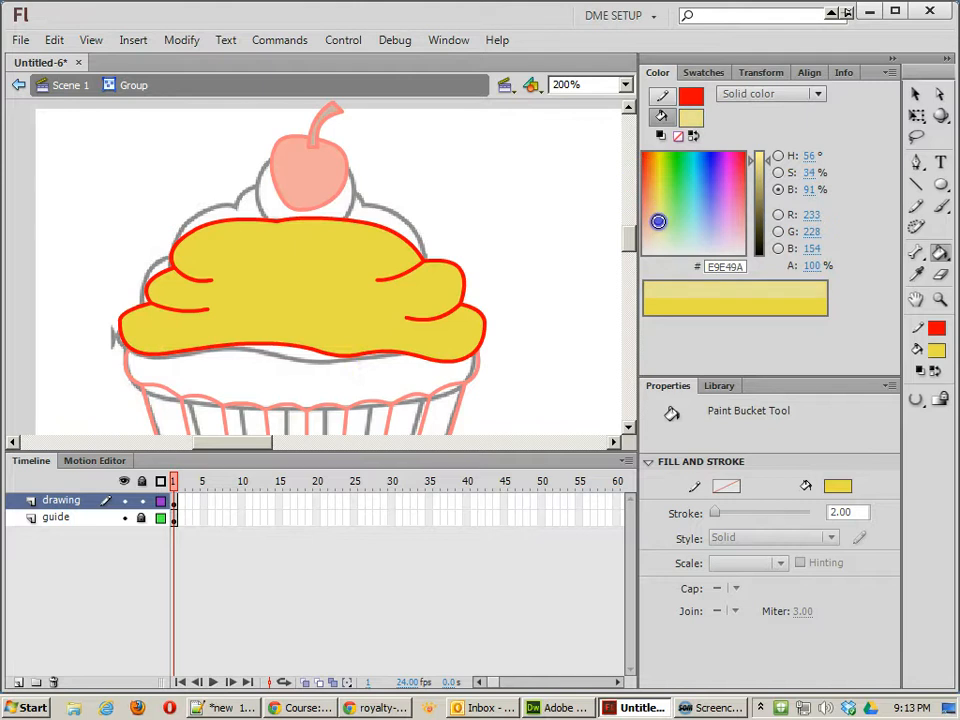
{"action": "left_click", "coordinate": [308, 276]}
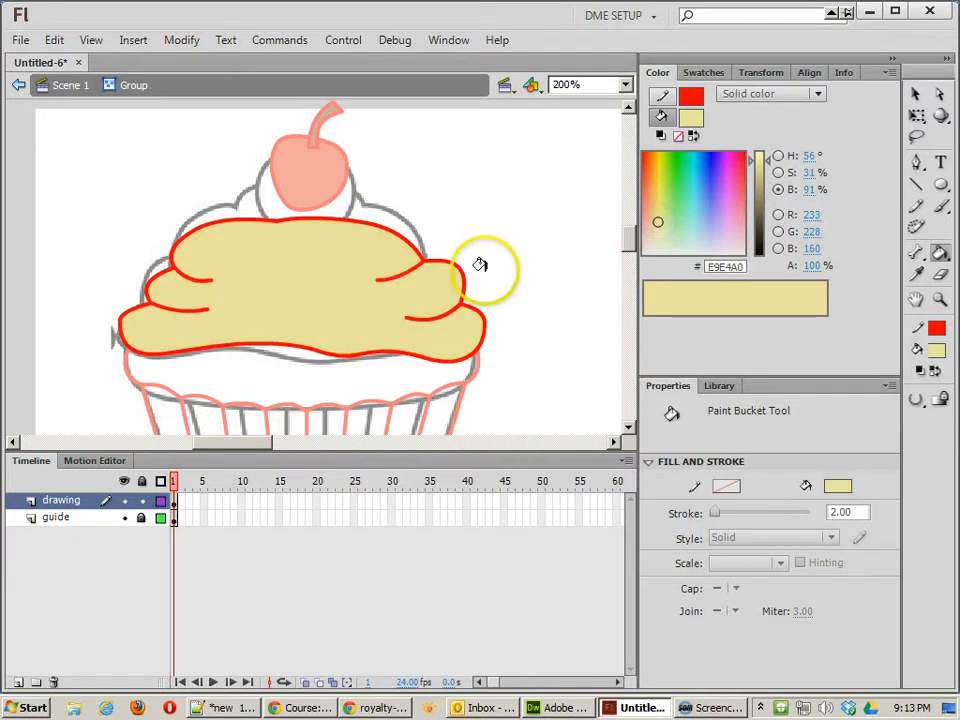
{"action": "left_click", "coordinate": [77, 88]}
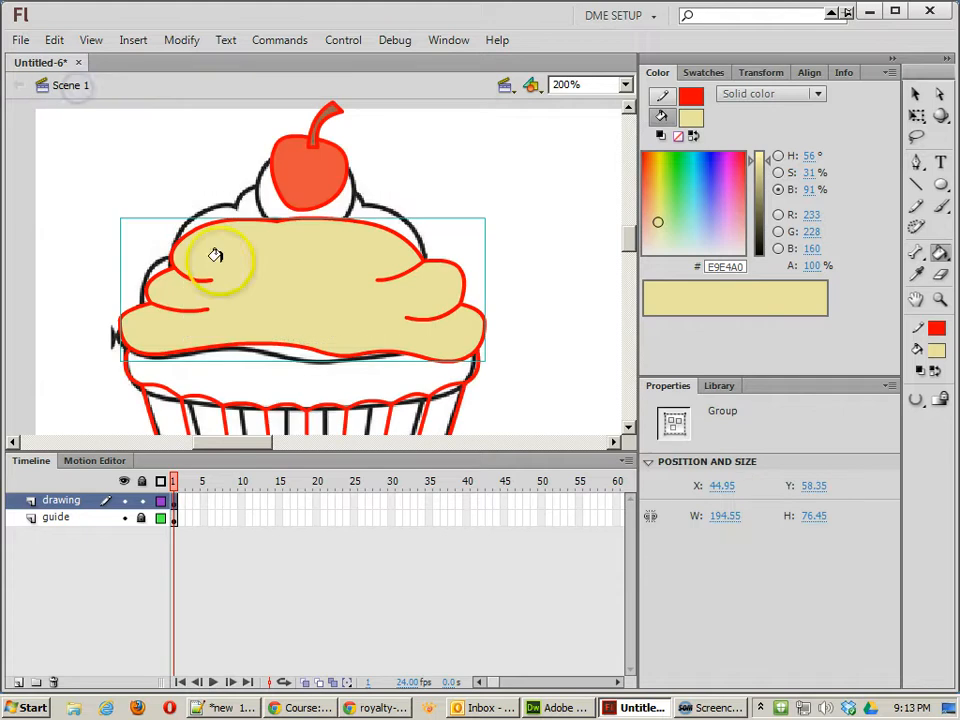
- Open the cupcake wrapper group for editing and deselect its outlines
{"action": "left_click", "coordinate": [914, 93]}
{"action": "scroll", "coordinate": [285, 392], "scroll_direction": "down", "scroll_amount": 2}
{"action": "left_click", "coordinate": [285, 392]}
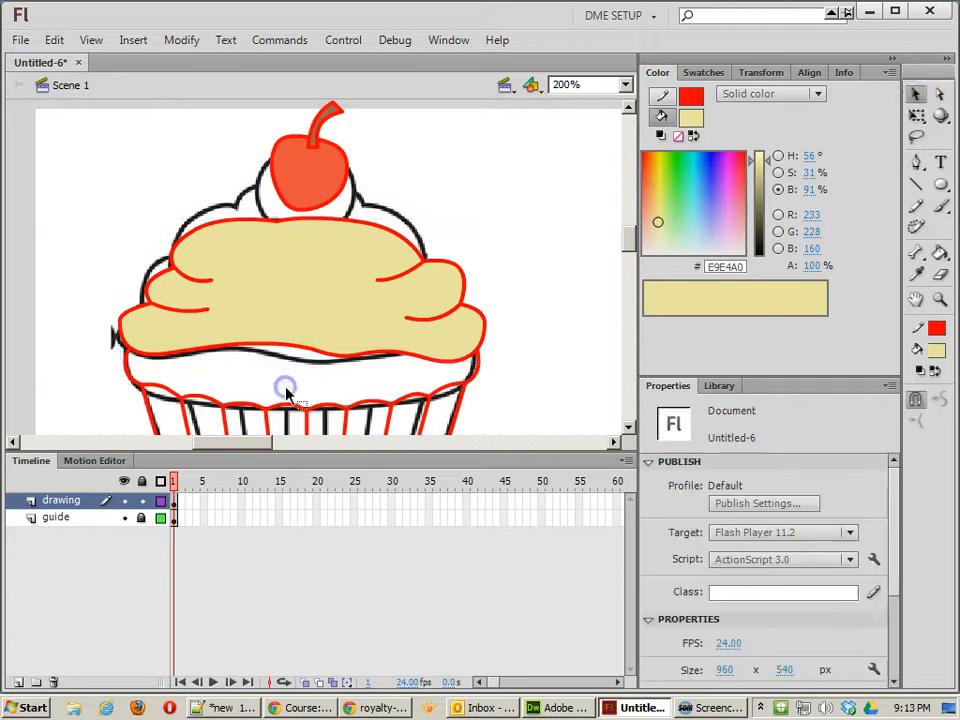
{"action": "scroll", "coordinate": [343, 381], "scroll_direction": "down", "scroll_amount": 2}
{"action": "left_click", "coordinate": [103, 237]}
{"action": "double_click", "coordinate": [103, 237]}
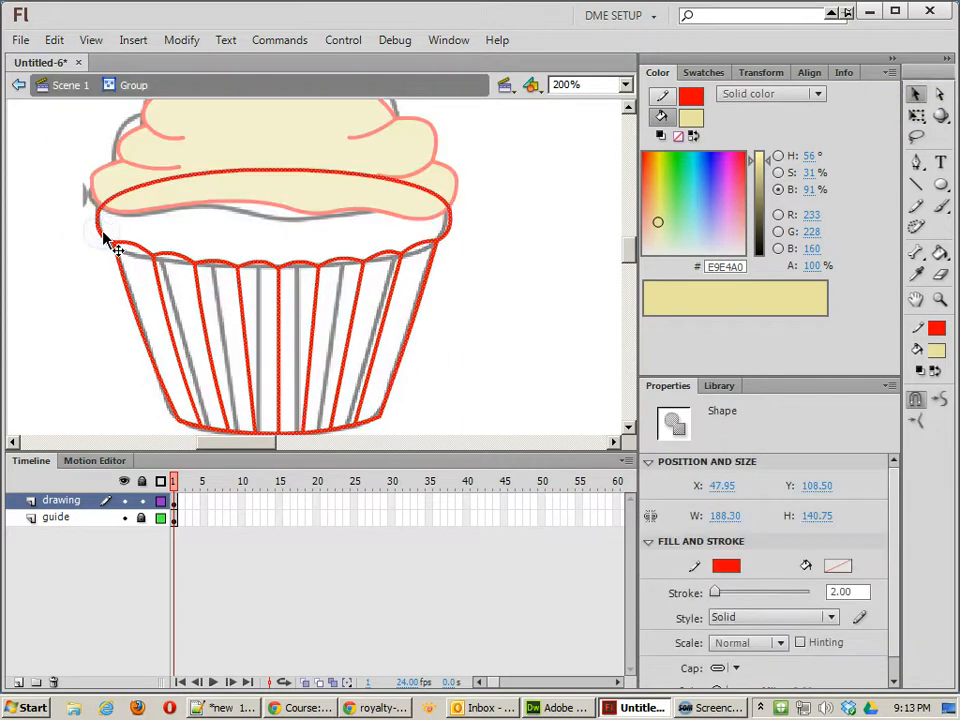
{"action": "left_click", "coordinate": [347, 234]}
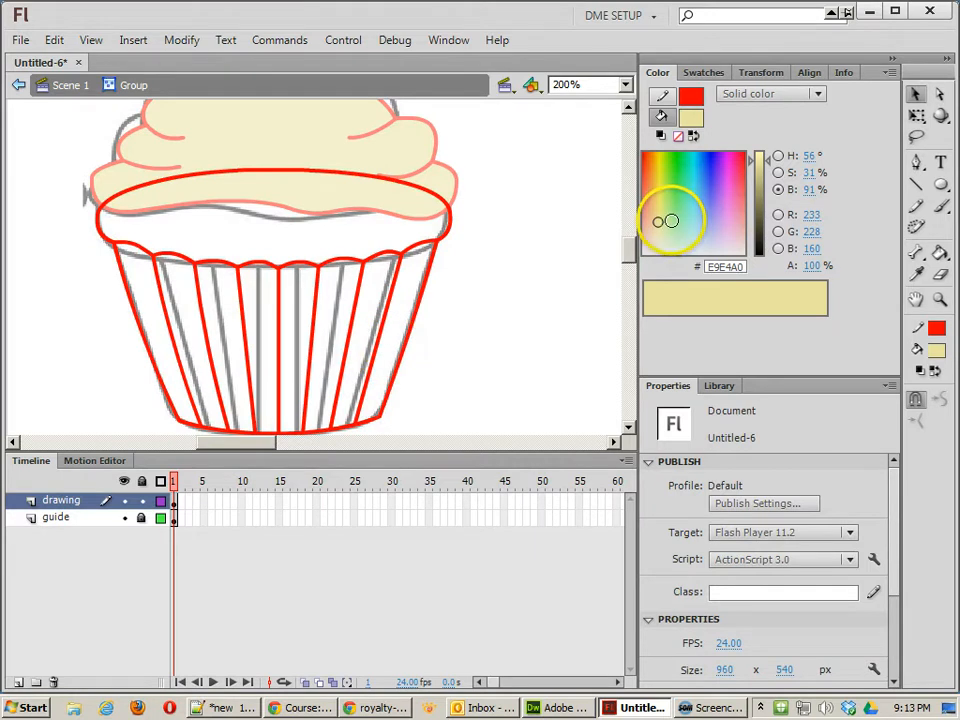
- Fill all eight pleated panels of the wrapper with the grayish beige color D4D1BB using the Paint Bucket tool
{"action": "left_click_drag", "start_coordinate": [709, 229], "coordinate": [651, 227]}
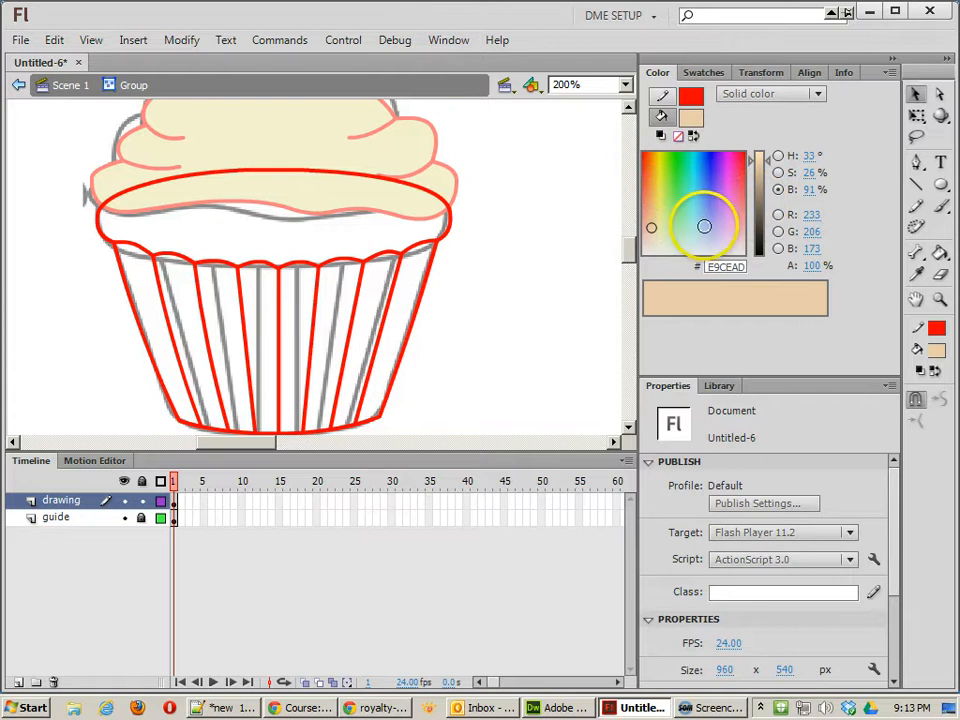
{"action": "mouse_move", "coordinate": [705, 228]}
{"action": "left_mouse_down"}
{"action": "mouse_move", "coordinate": [665, 231]}
{"action": "mouse_move", "coordinate": [716, 230]}
{"action": "mouse_move", "coordinate": [690, 219]}
{"action": "mouse_move", "coordinate": [648, 241]}
{"action": "mouse_move", "coordinate": [656, 242]}
{"action": "left_mouse_up"}
{"action": "left_click", "coordinate": [659, 222]}
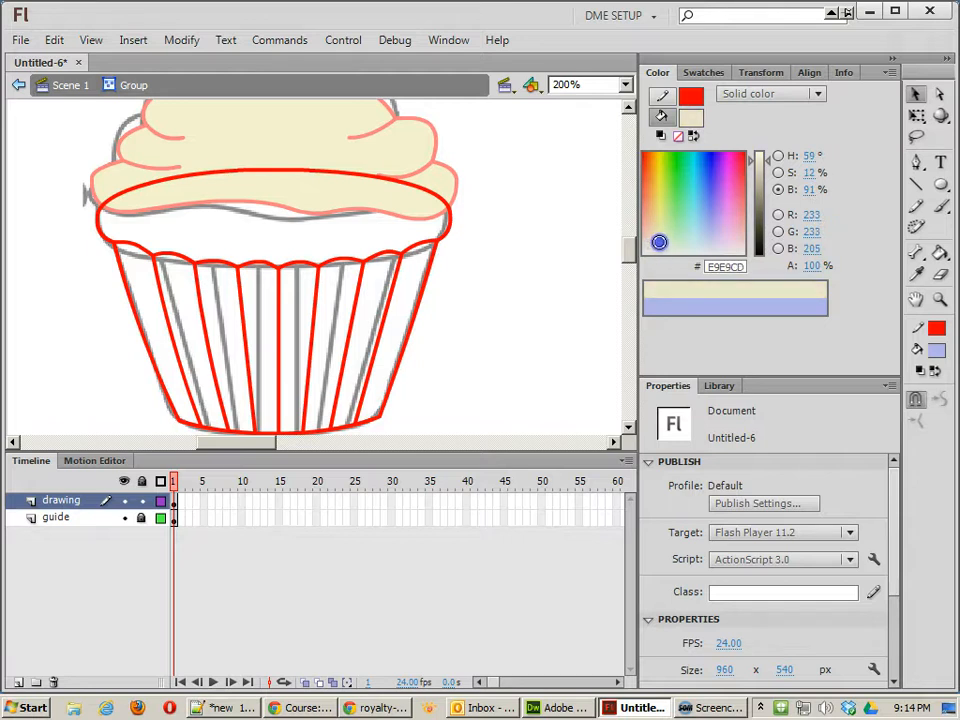
{"action": "left_click_drag", "start_coordinate": [765, 176], "coordinate": [761, 161]}
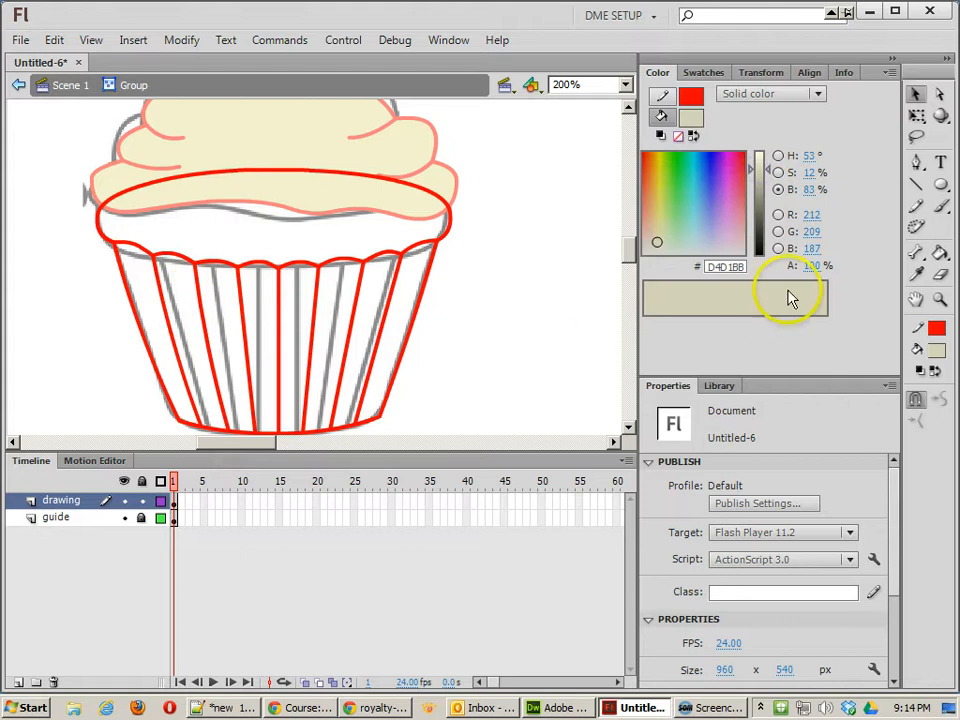
{"action": "left_click", "coordinate": [940, 253]}
{"action": "left_click", "coordinate": [172, 300]}
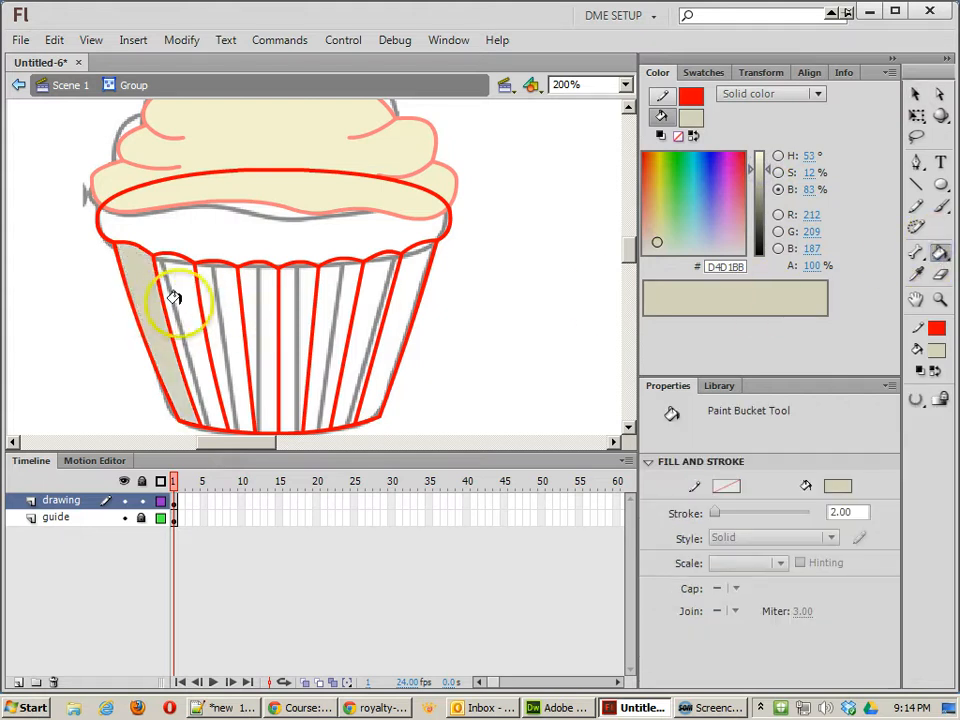
{"action": "left_click", "coordinate": [181, 303]}
{"action": "left_click", "coordinate": [220, 305]}
{"action": "left_click", "coordinate": [261, 308]}
{"action": "left_click", "coordinate": [298, 310]}
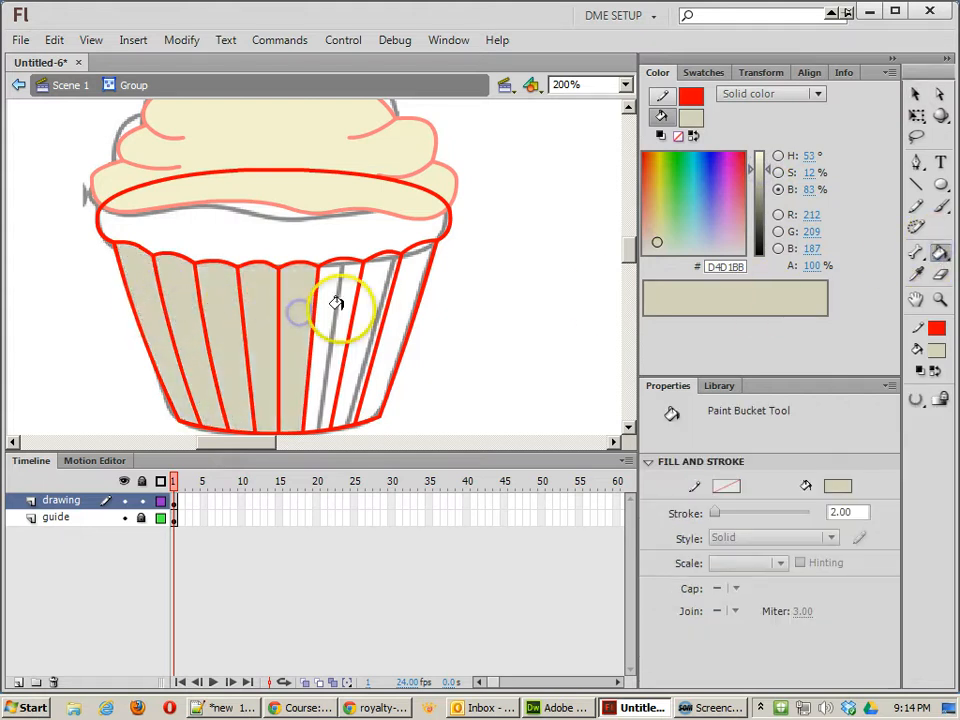
{"action": "left_click", "coordinate": [336, 303]}
{"action": "left_click", "coordinate": [369, 298]}
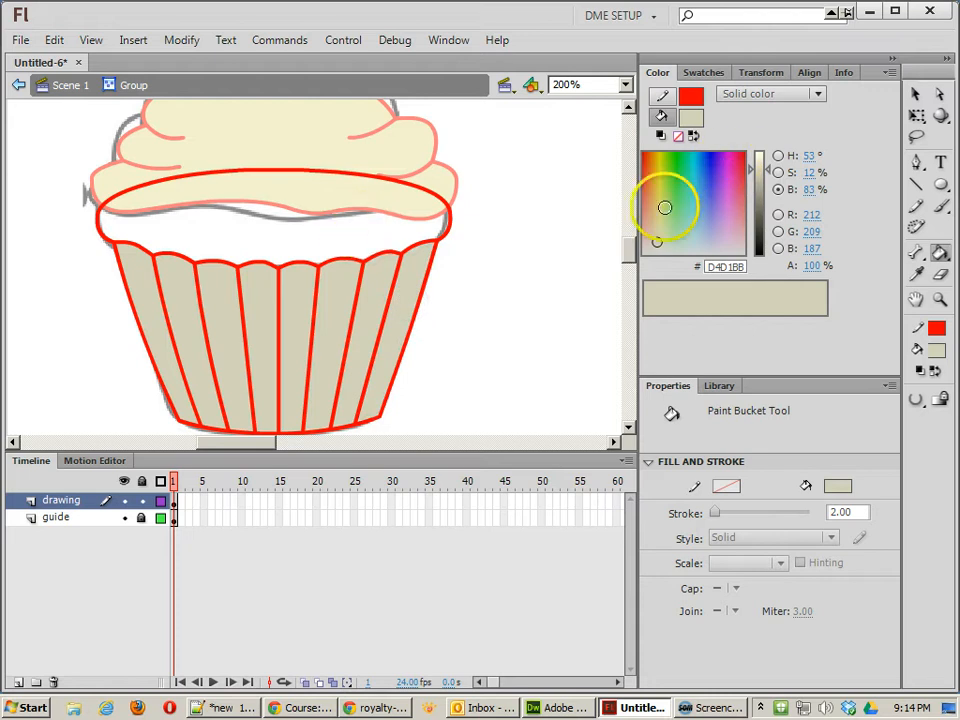
- Fill the cake area above the wrapper's scalloped edge with the brown color 875738
{"action": "mouse_move", "coordinate": [664, 206]}
{"action": "left_mouse_down"}
{"action": "mouse_move", "coordinate": [675, 210]}
{"action": "mouse_move", "coordinate": [643, 193]}
{"action": "mouse_move", "coordinate": [655, 205]}
{"action": "mouse_move", "coordinate": [657, 186]}
{"action": "mouse_move", "coordinate": [649, 214]}
{"action": "mouse_move", "coordinate": [650, 178]}
{"action": "left_mouse_up"}
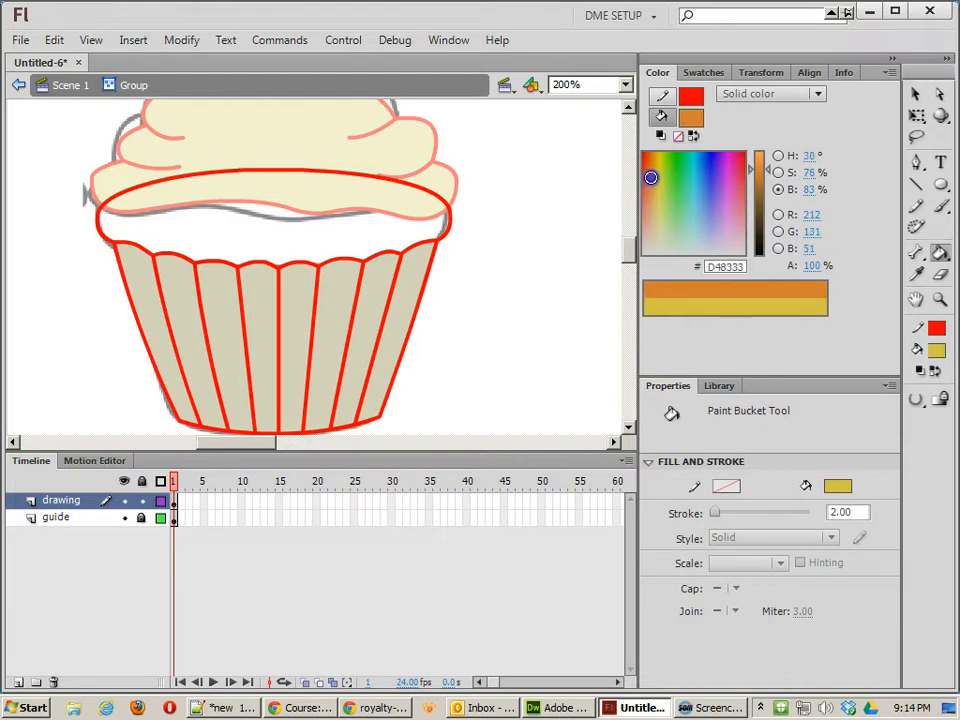
{"action": "left_click_drag", "start_coordinate": [760, 169], "coordinate": [760, 193]}
{"action": "mouse_move", "coordinate": [645, 193]}
{"action": "left_mouse_down"}
{"action": "mouse_move", "coordinate": [643, 231]}
{"action": "mouse_move", "coordinate": [641, 216]}
{"action": "mouse_move", "coordinate": [675, 212]}
{"action": "mouse_move", "coordinate": [746, 221]}
{"action": "mouse_move", "coordinate": [735, 223]}
{"action": "mouse_move", "coordinate": [737, 199]}
{"action": "mouse_move", "coordinate": [741, 220]}
{"action": "mouse_move", "coordinate": [716, 206]}
{"action": "mouse_move", "coordinate": [747, 171]}
{"action": "mouse_move", "coordinate": [763, 224]}
{"action": "mouse_move", "coordinate": [728, 198]}
{"action": "mouse_move", "coordinate": [735, 236]}
{"action": "mouse_move", "coordinate": [722, 227]}
{"action": "mouse_move", "coordinate": [757, 204]}
{"action": "mouse_move", "coordinate": [653, 206]}
{"action": "mouse_move", "coordinate": [648, 194]}
{"action": "left_mouse_up"}
{"action": "left_click", "coordinate": [279, 242]}
{"action": "left_click", "coordinate": [343, 234]}
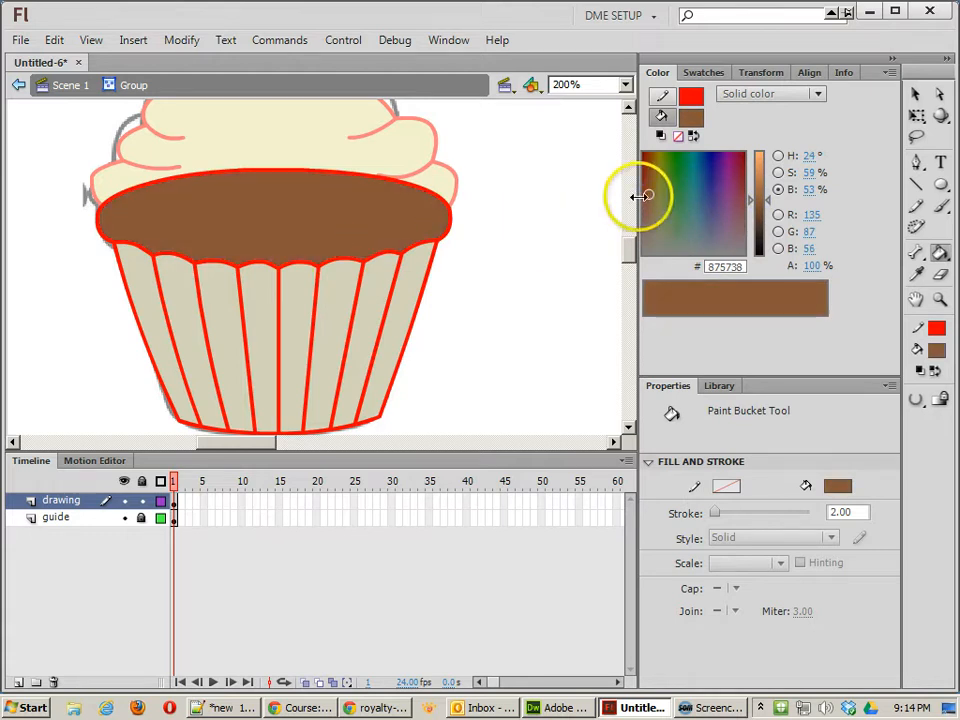
- Refill the cake area above the wrapper with the redder brown color 874D31 and return to the main scene
{"action": "left_click", "coordinate": [648, 189]}
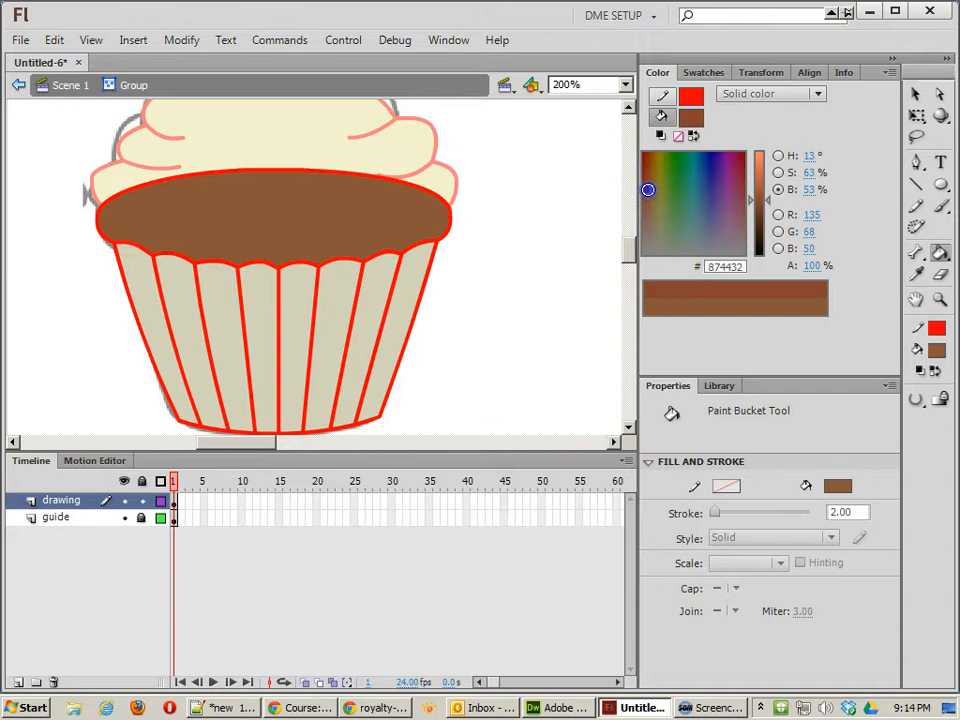
{"action": "left_click_drag", "start_coordinate": [648, 189], "coordinate": [647, 189]}
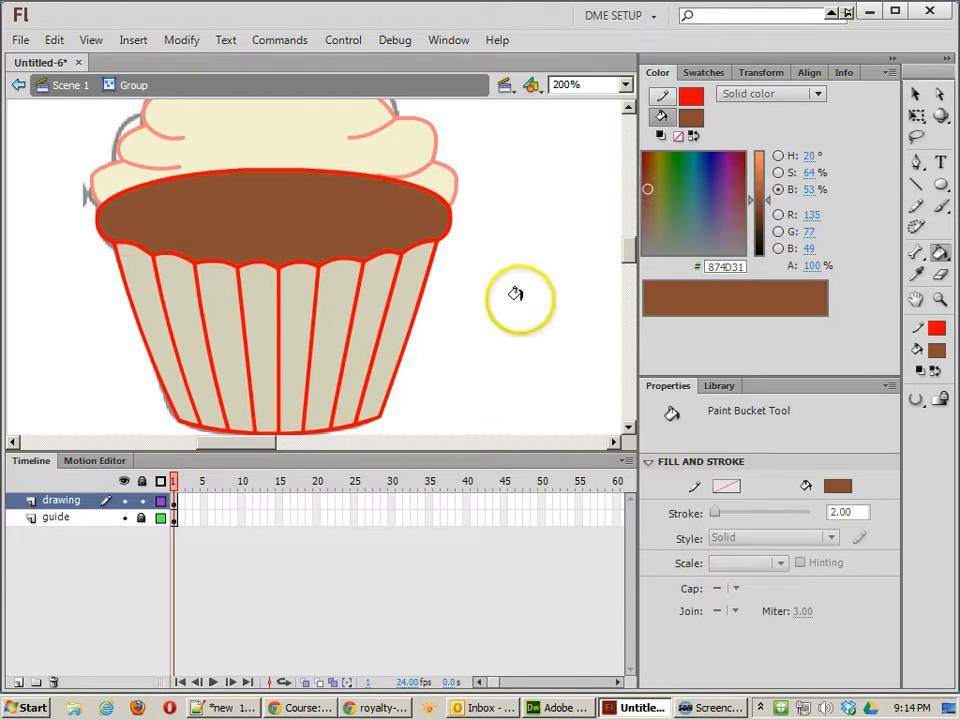
{"action": "left_click", "coordinate": [916, 94]}
{"action": "double_click", "coordinate": [492, 262]}
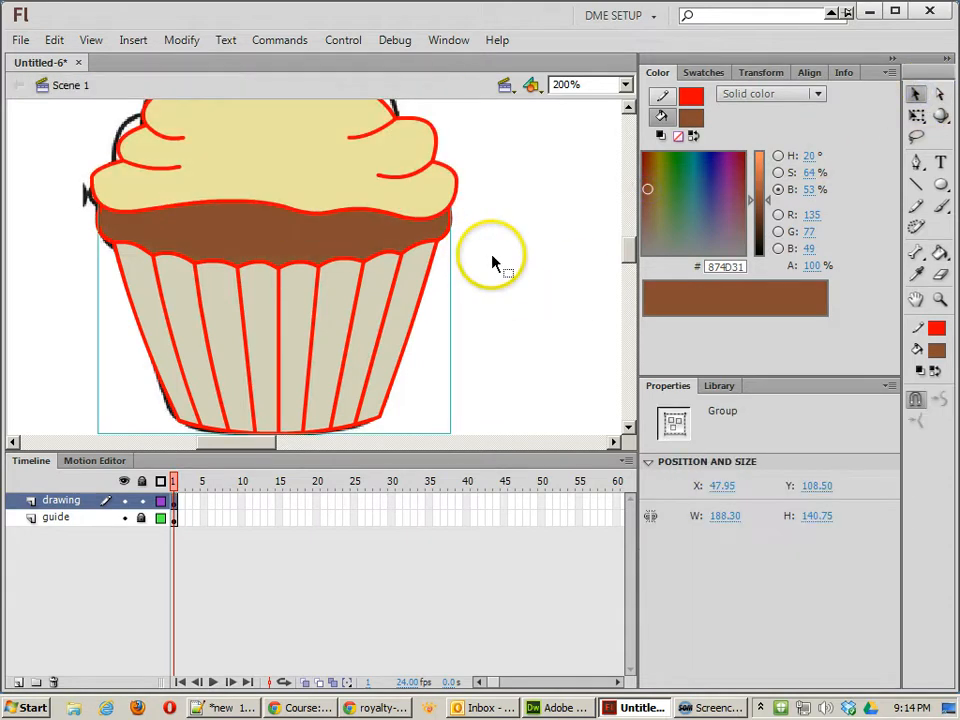
{"action": "left_click", "coordinate": [491, 261]}
- Hide the guide layer and deselect the cherry group so only the colored cupcake drawing is shown
{"action": "left_click_drag", "start_coordinate": [501, 184], "coordinate": [491, 248]}
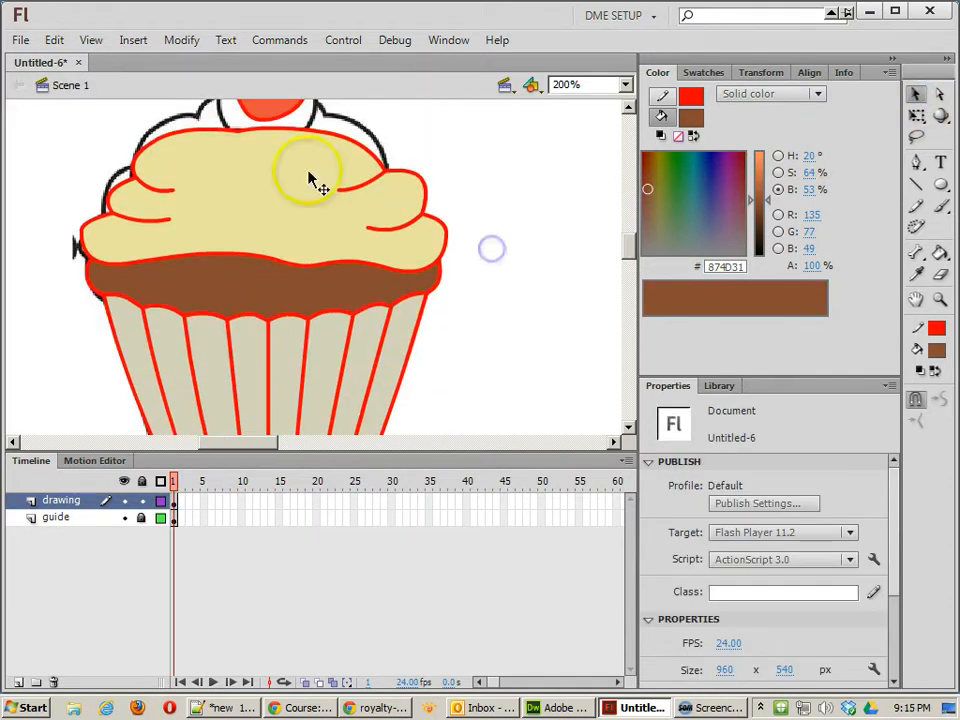
{"action": "left_click_drag", "start_coordinate": [279, 101], "coordinate": [295, 135]}
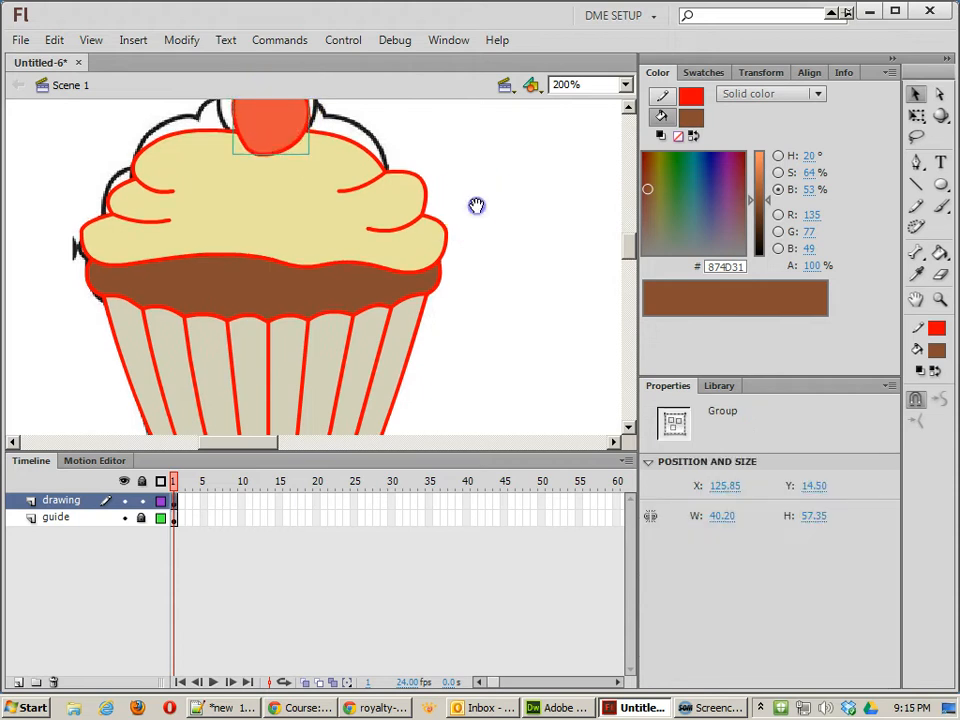
{"action": "left_click", "coordinate": [124, 518]}
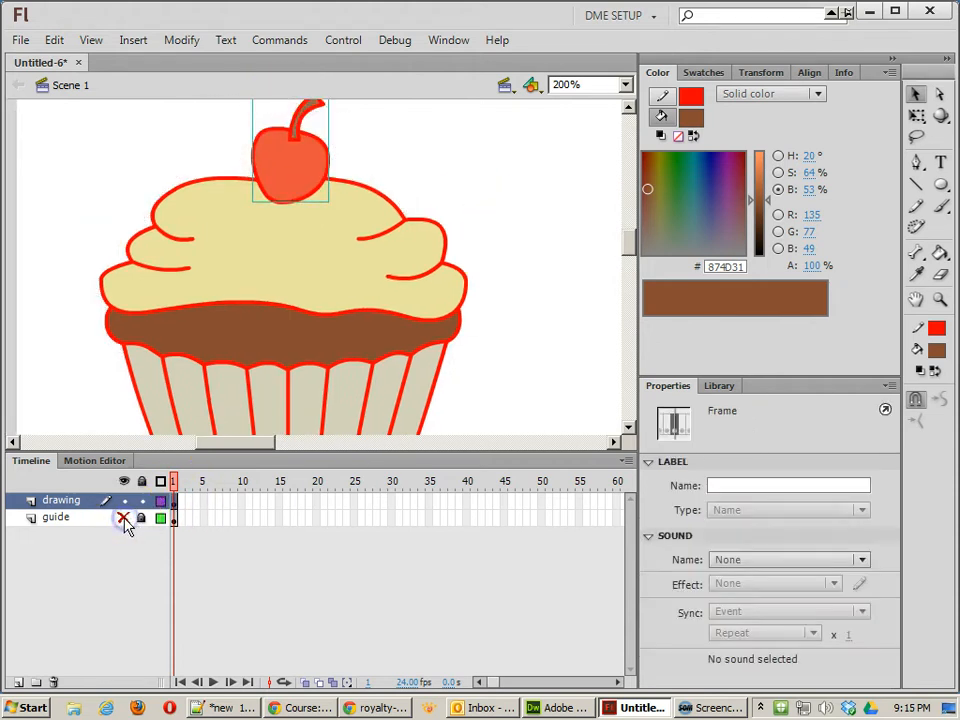
{"action": "key", "text": "ctrl+minus"}
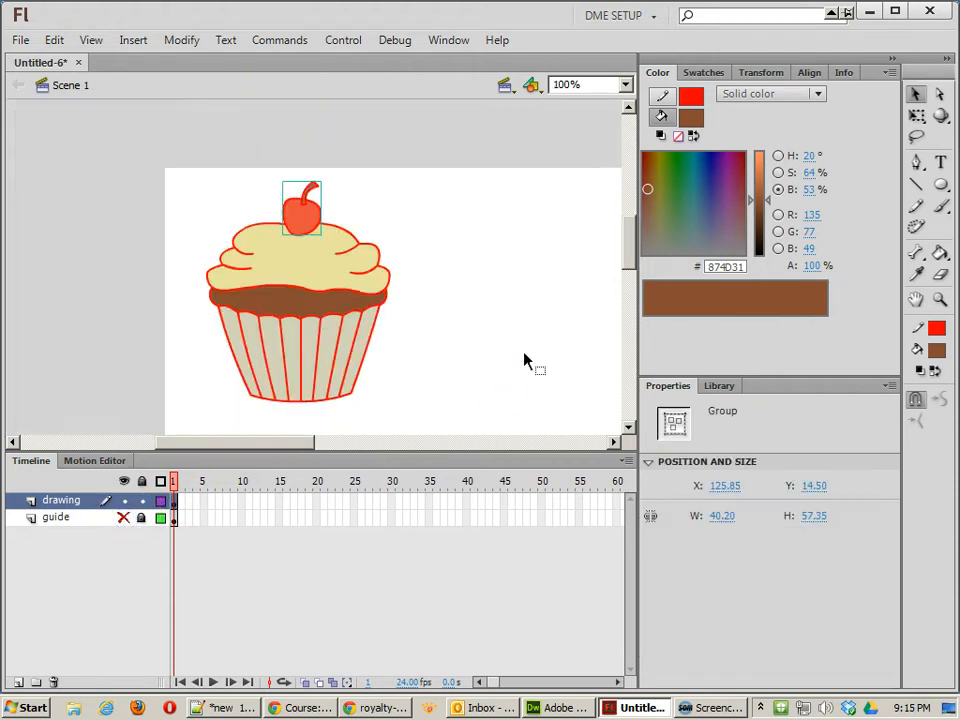
{"action": "left_click", "coordinate": [410, 268]}
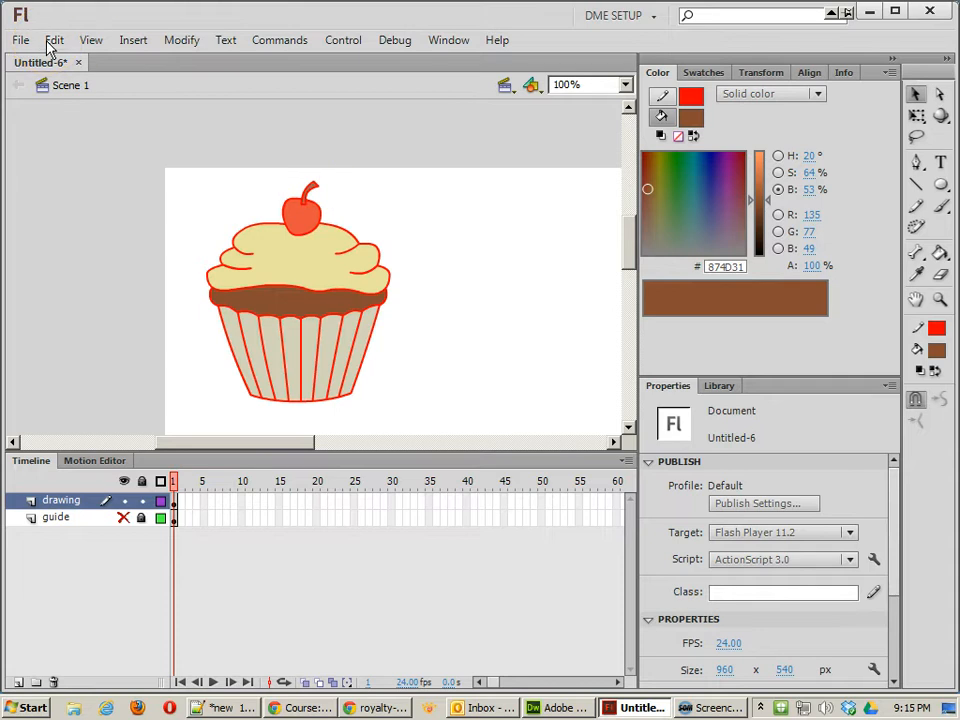
- Save the document as a Flash CS6 file named Cupcake in the ! TEMP folder
{"action": "left_click", "coordinate": [250, 266]}
{"action": "key", "text": "ctrl+s"}
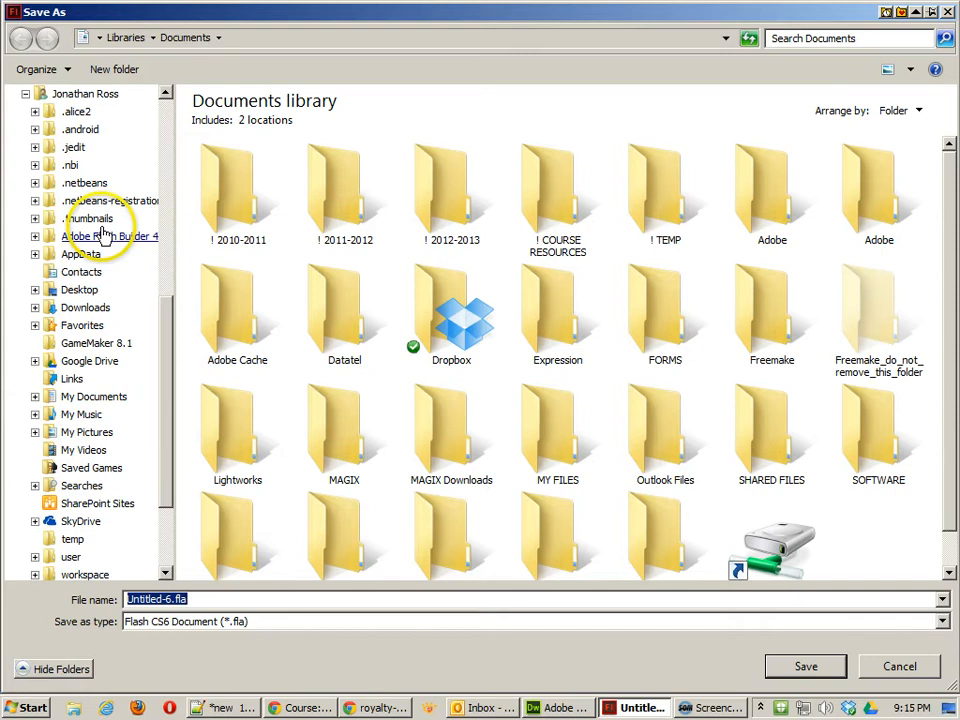
{"action": "left_click", "coordinate": [168, 130]}
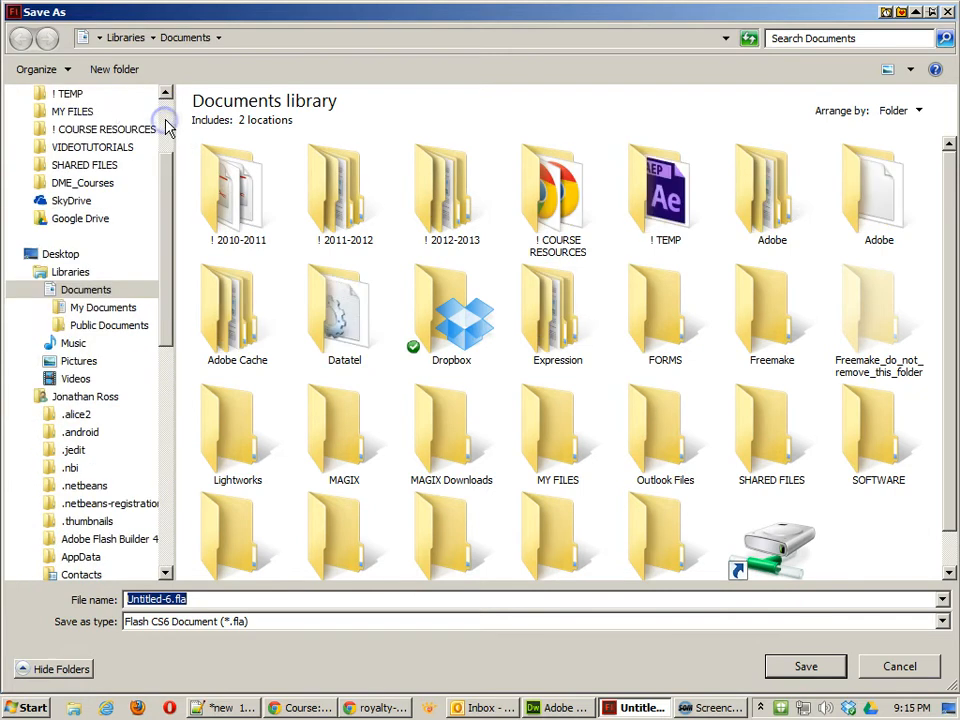
{"action": "left_click", "coordinate": [75, 93]}
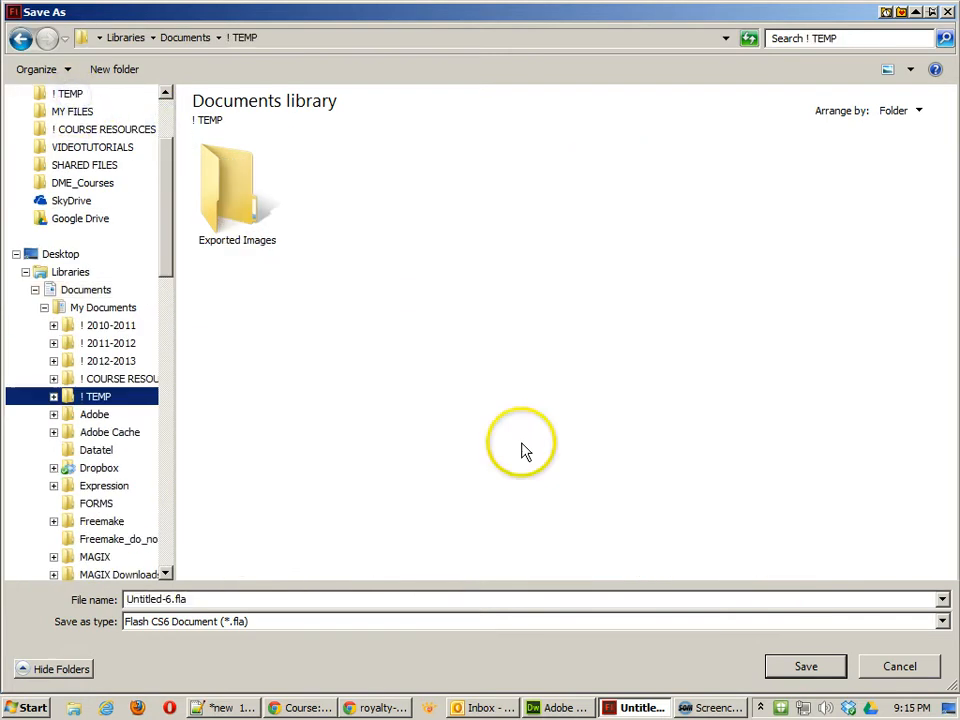
{"action": "left_click", "coordinate": [190, 599]}
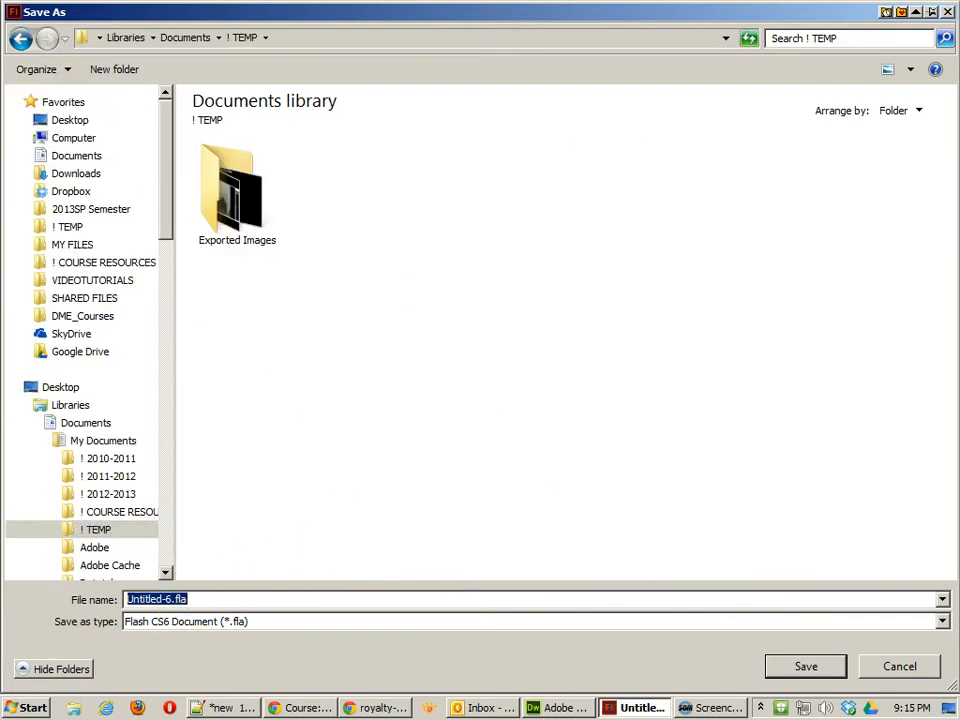
{"action": "type", "text": "Cupcake"}
{"action": "key", "text": "Return"}
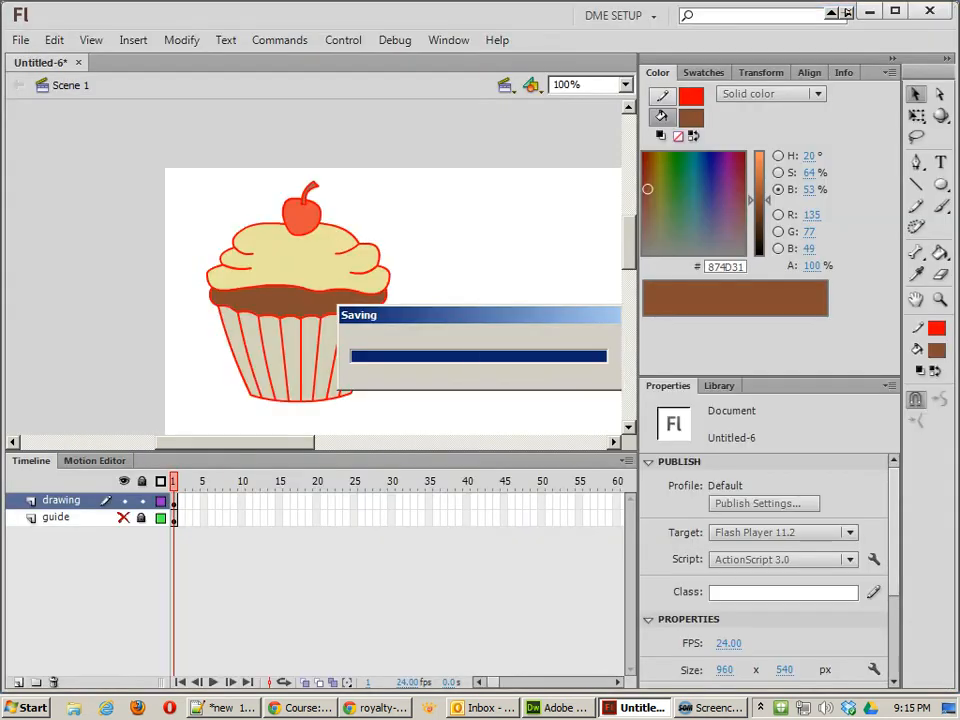